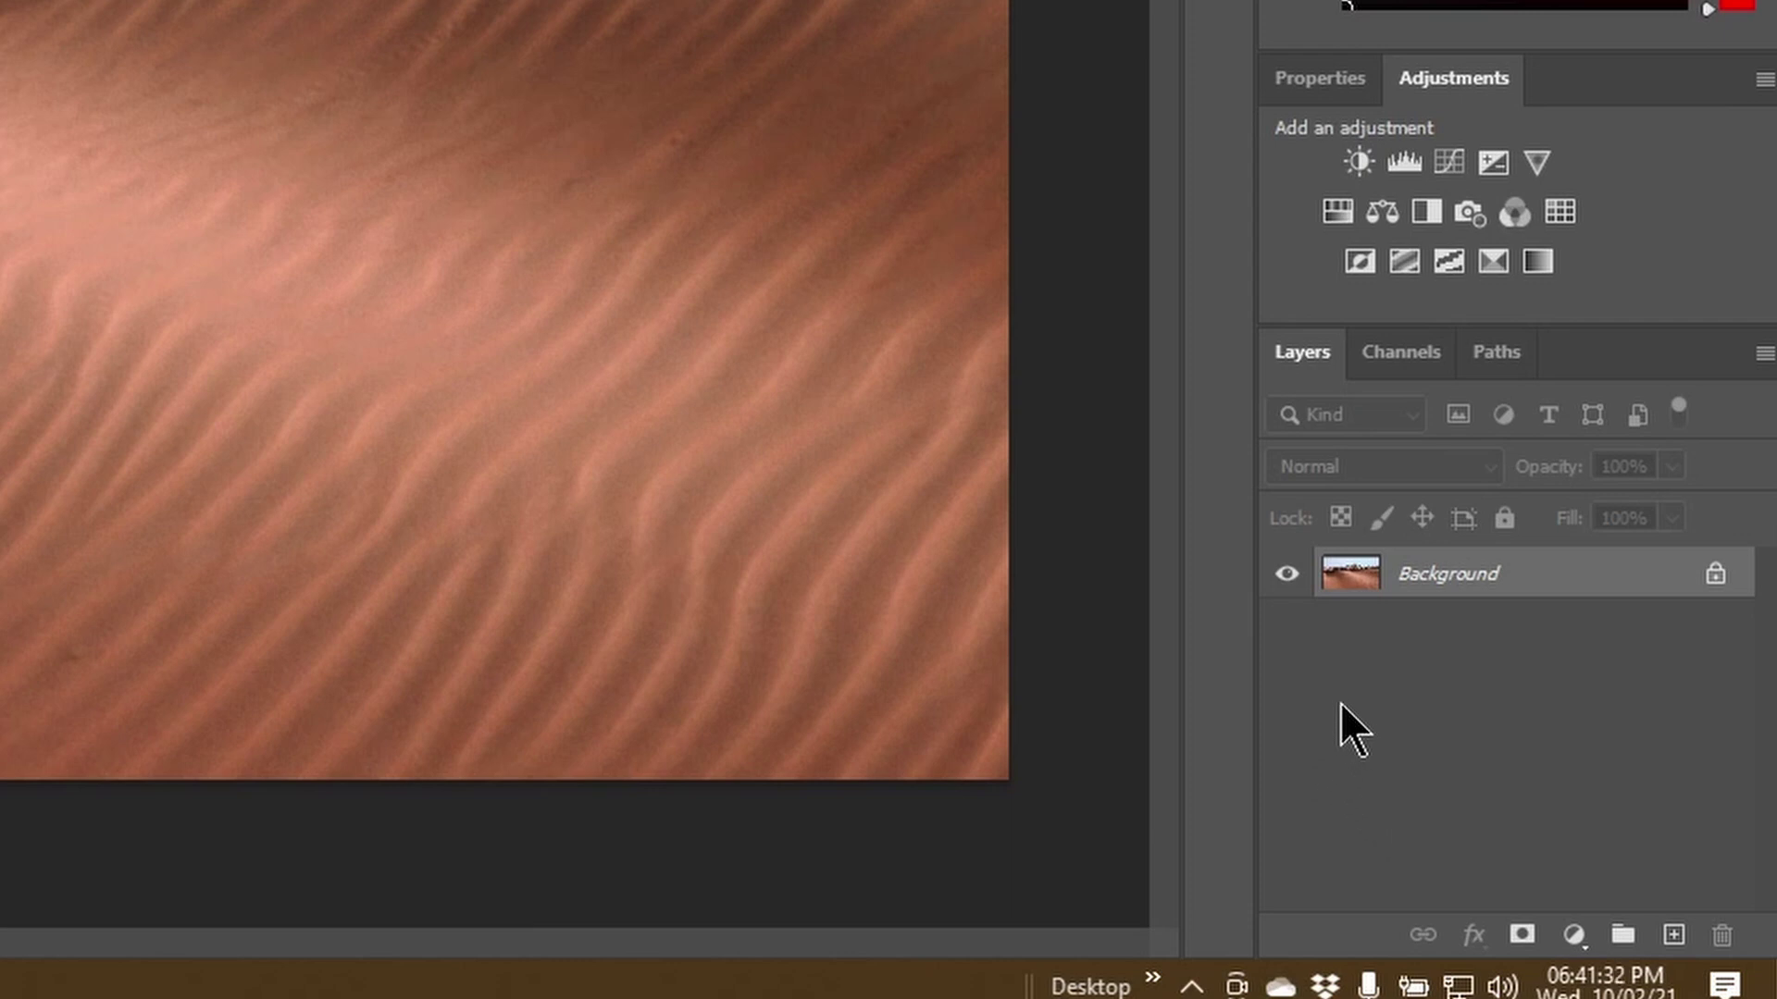
Add an empty layer above the Background, hiding and reshowing the Background to check the new layer's transparency.
{"action": "left_click", "coordinate": [1675, 937]}
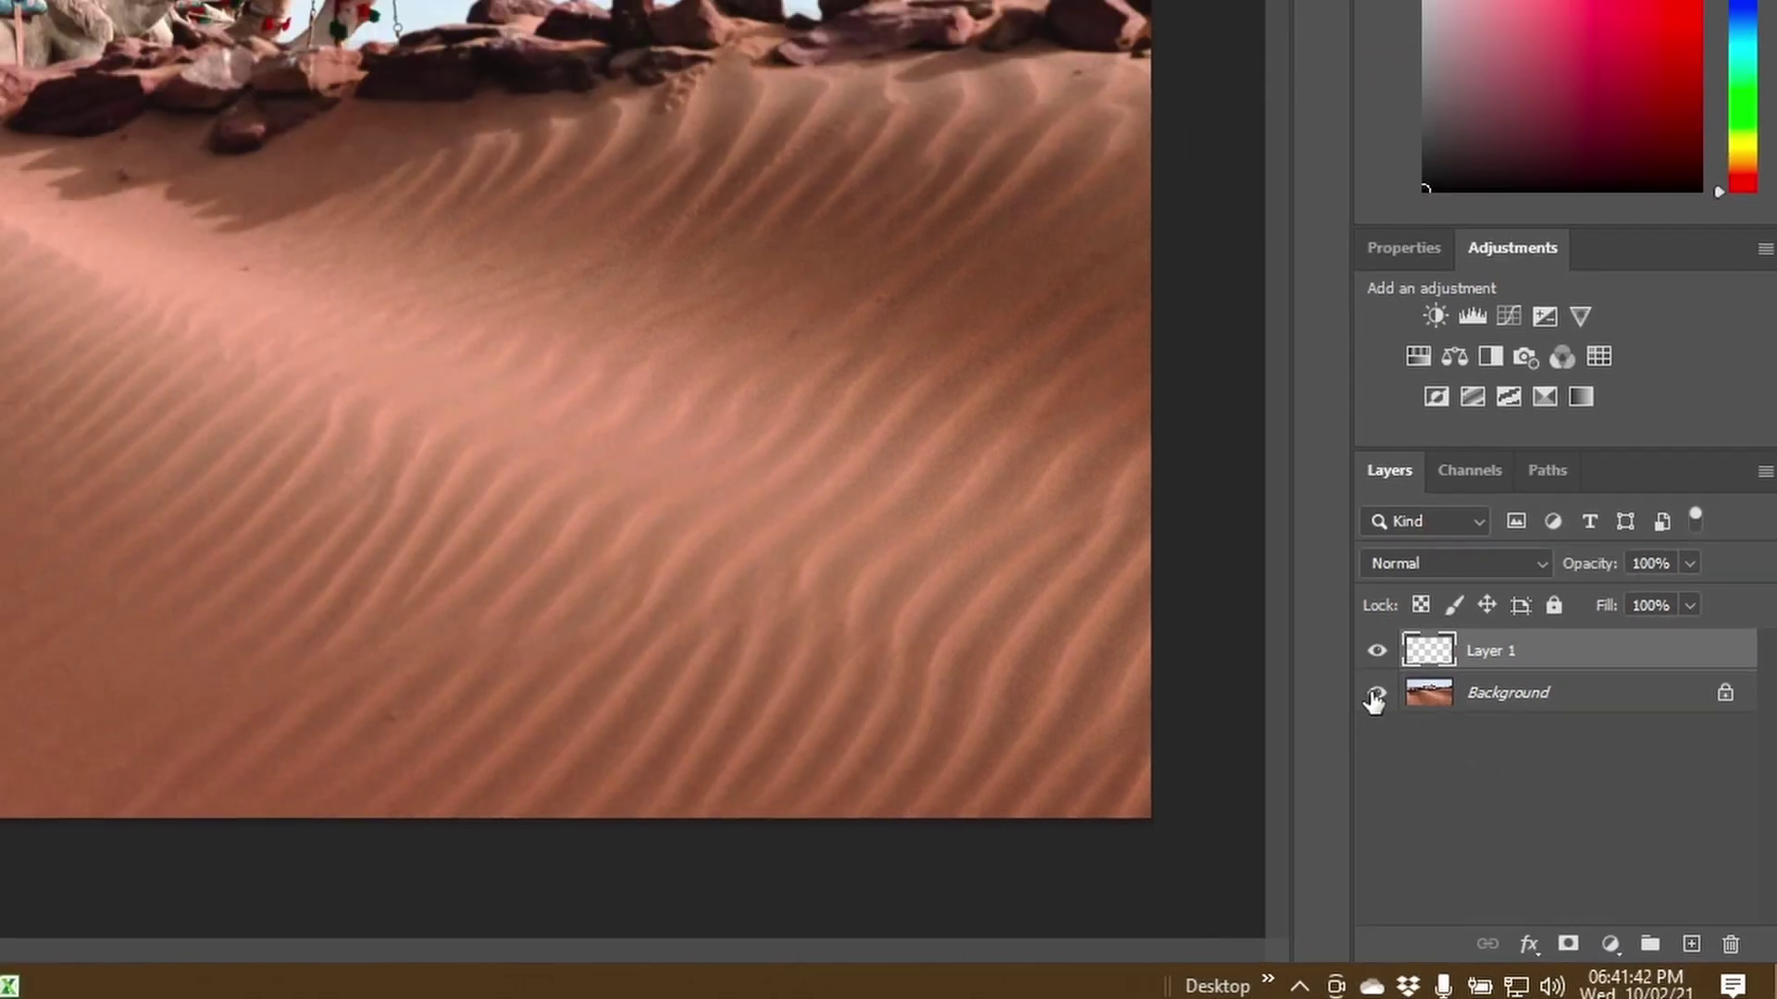
{"action": "left_click", "coordinate": [1287, 627]}
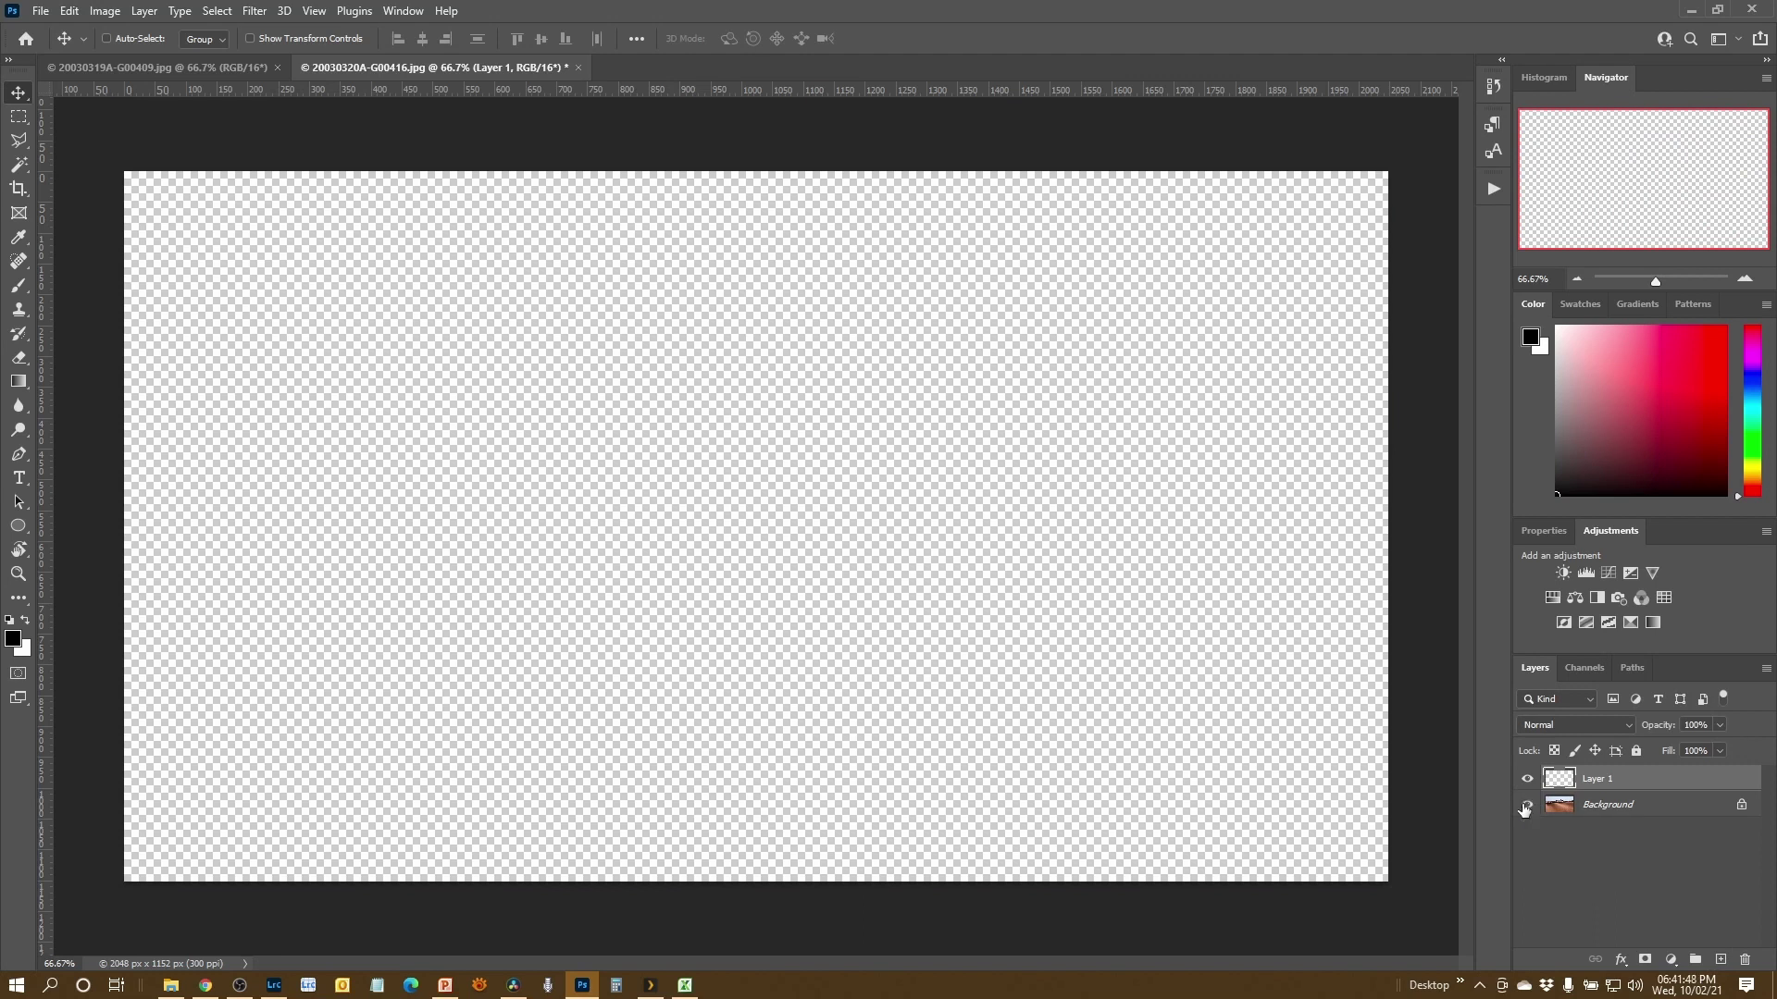
{"action": "left_click", "coordinate": [1527, 805]}
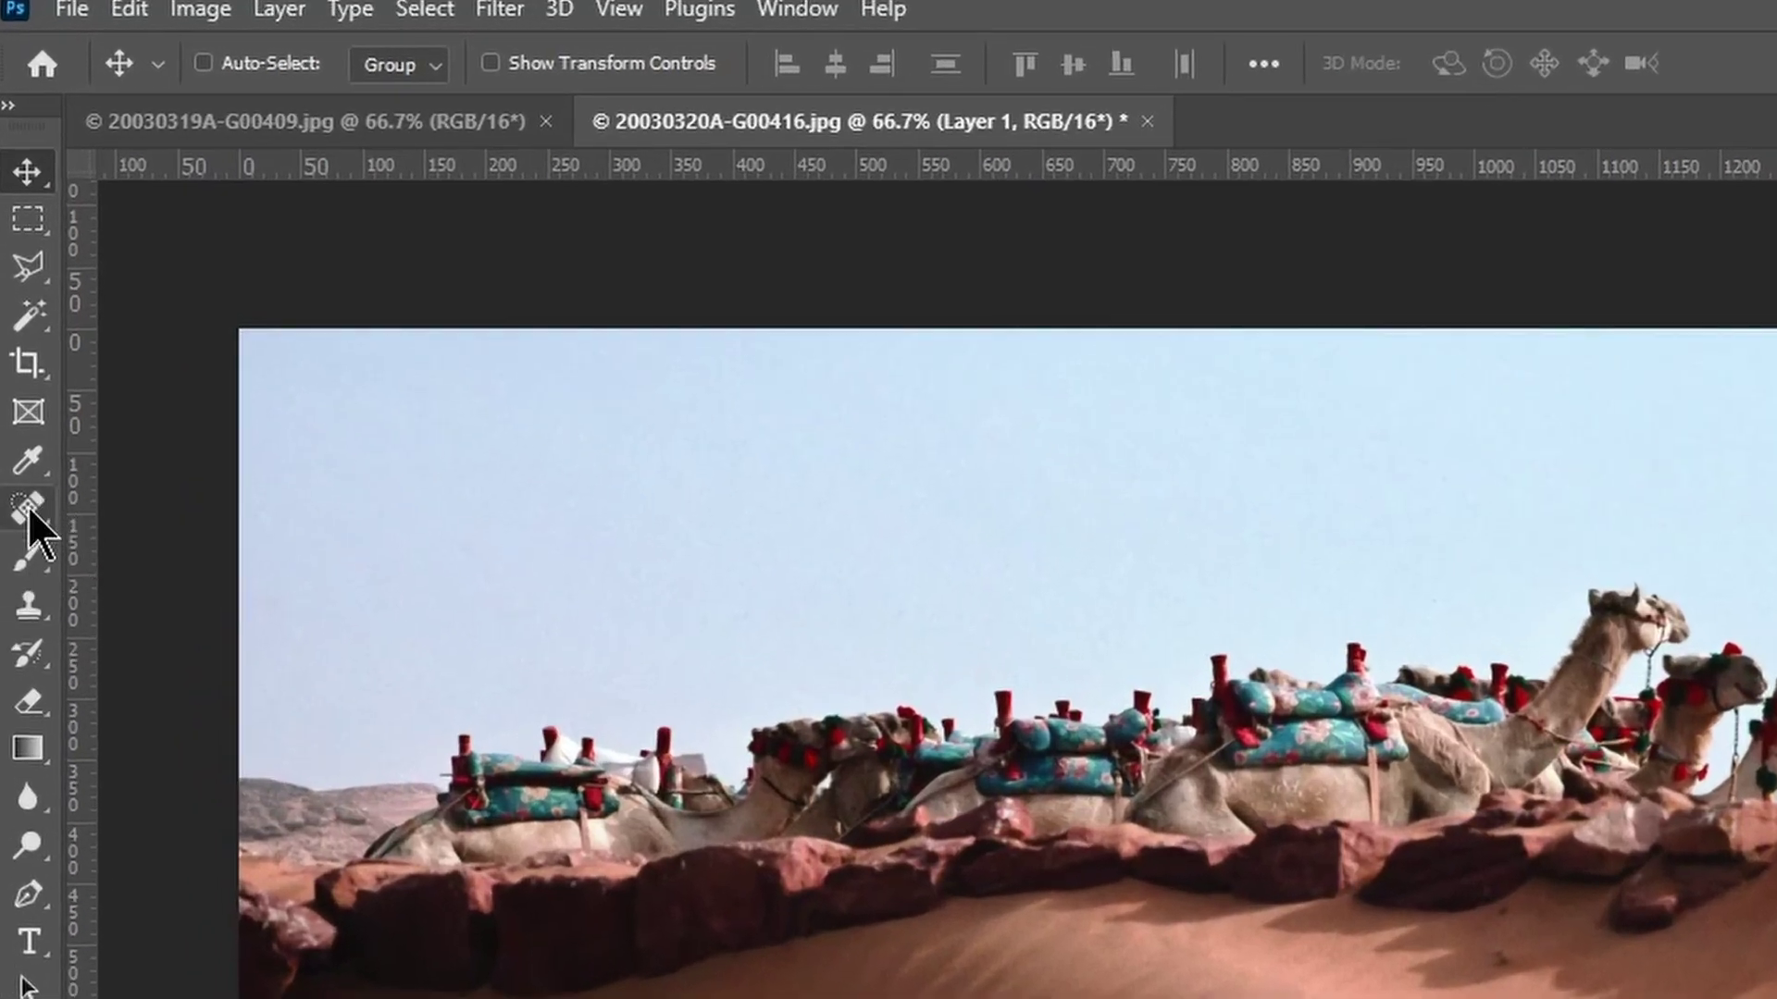
Clone clean sand over the small dark stone and blemishes below the shadow on Layer 1, using a size 40 Clone Stamp.
{"action": "left_click", "coordinate": [33, 607]}
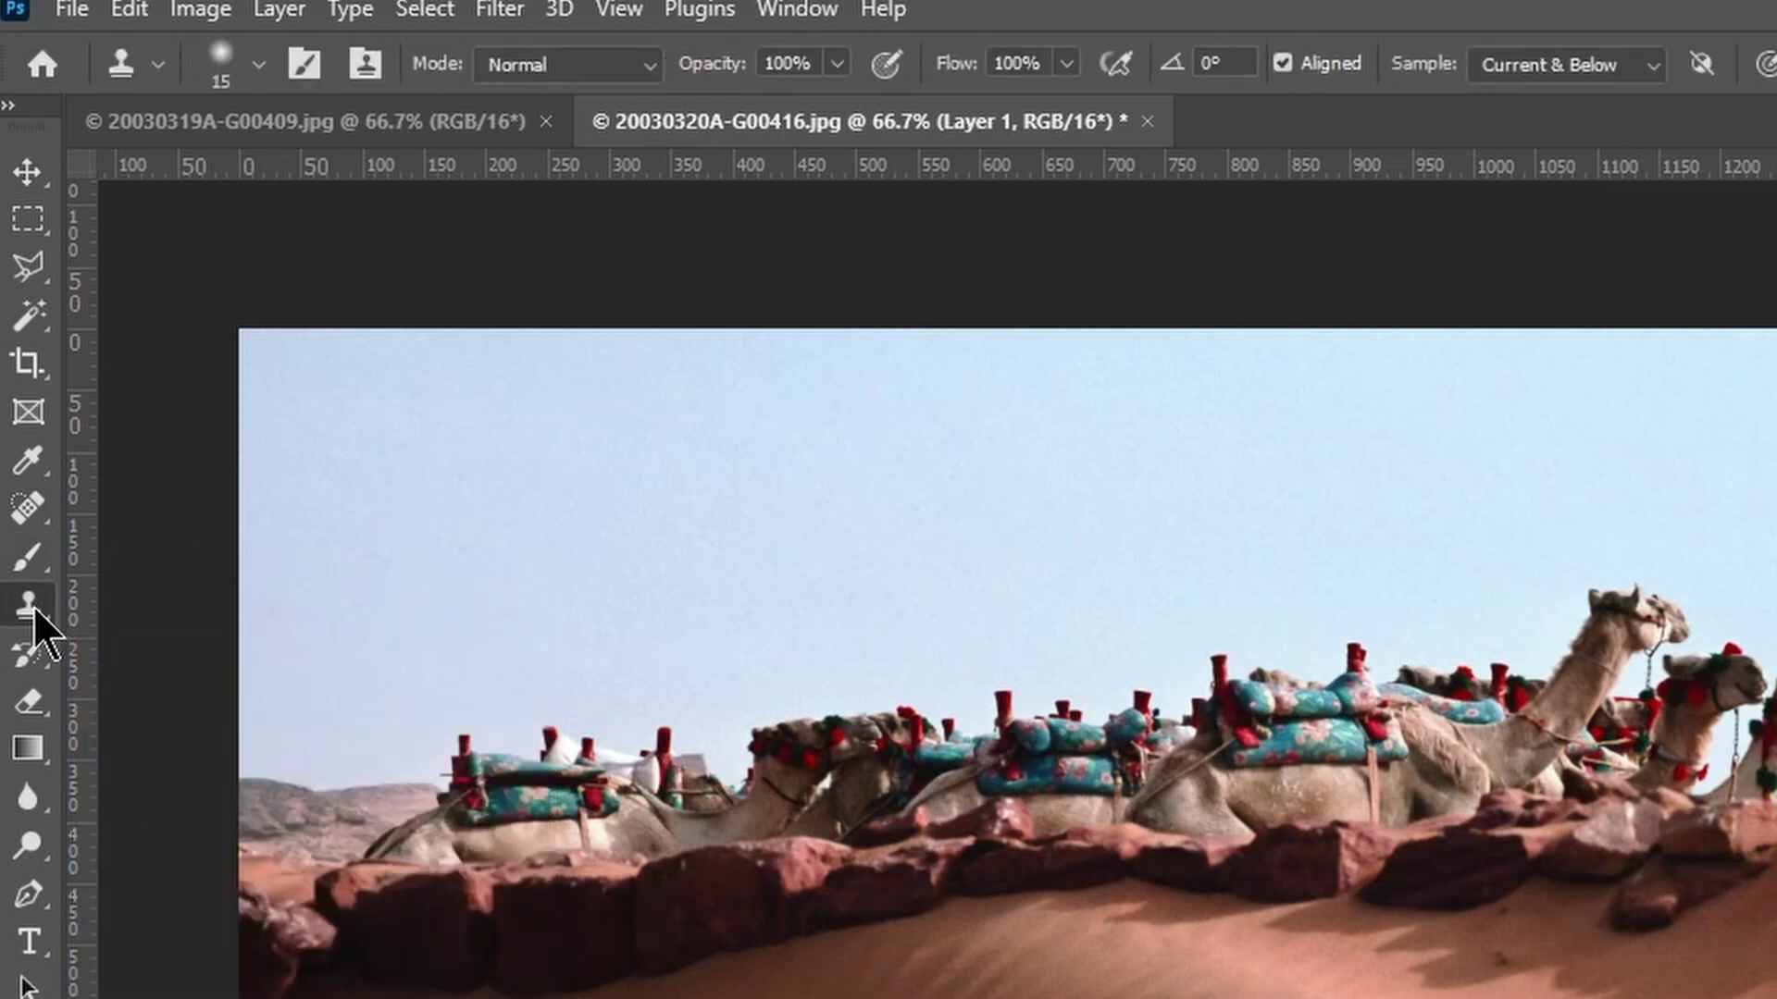
{"action": "right_click", "coordinate": [34, 607]}
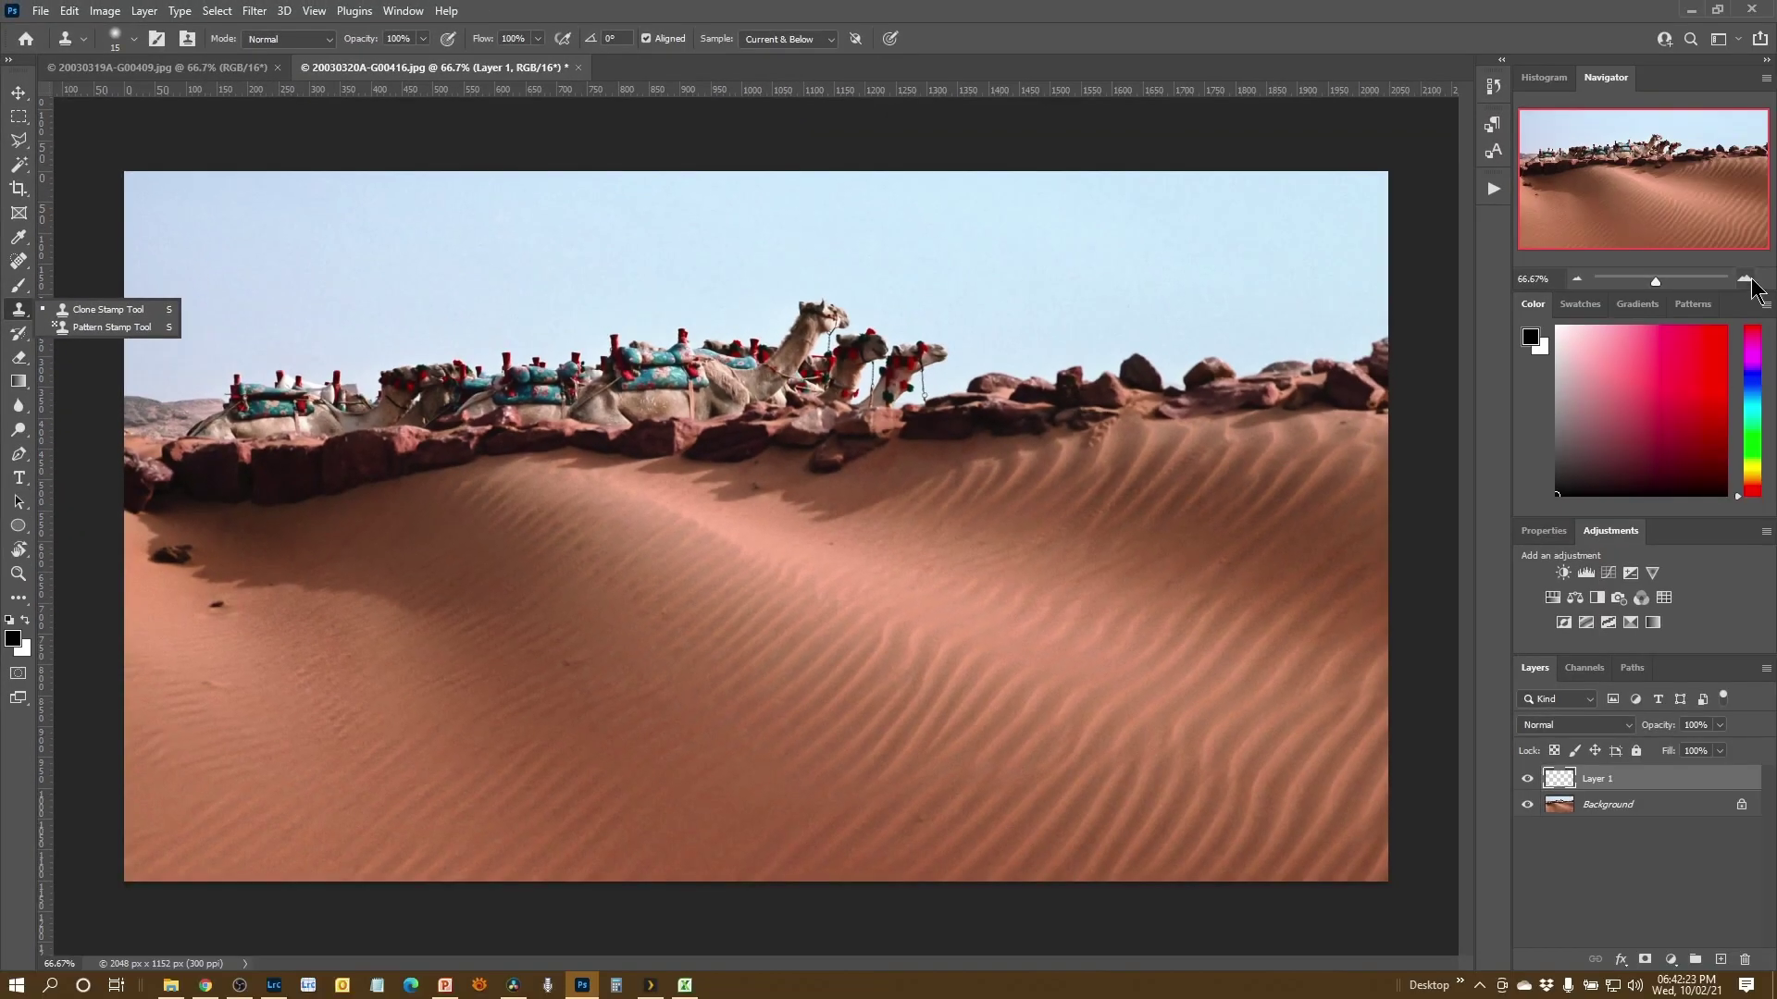
{"action": "left_click", "coordinate": [1747, 279]}
{"action": "left_click", "coordinate": [1747, 280]}
{"action": "left_click", "coordinate": [1747, 280]}
{"action": "left_click_drag", "start_coordinate": [1651, 184], "coordinate": [1554, 189]}
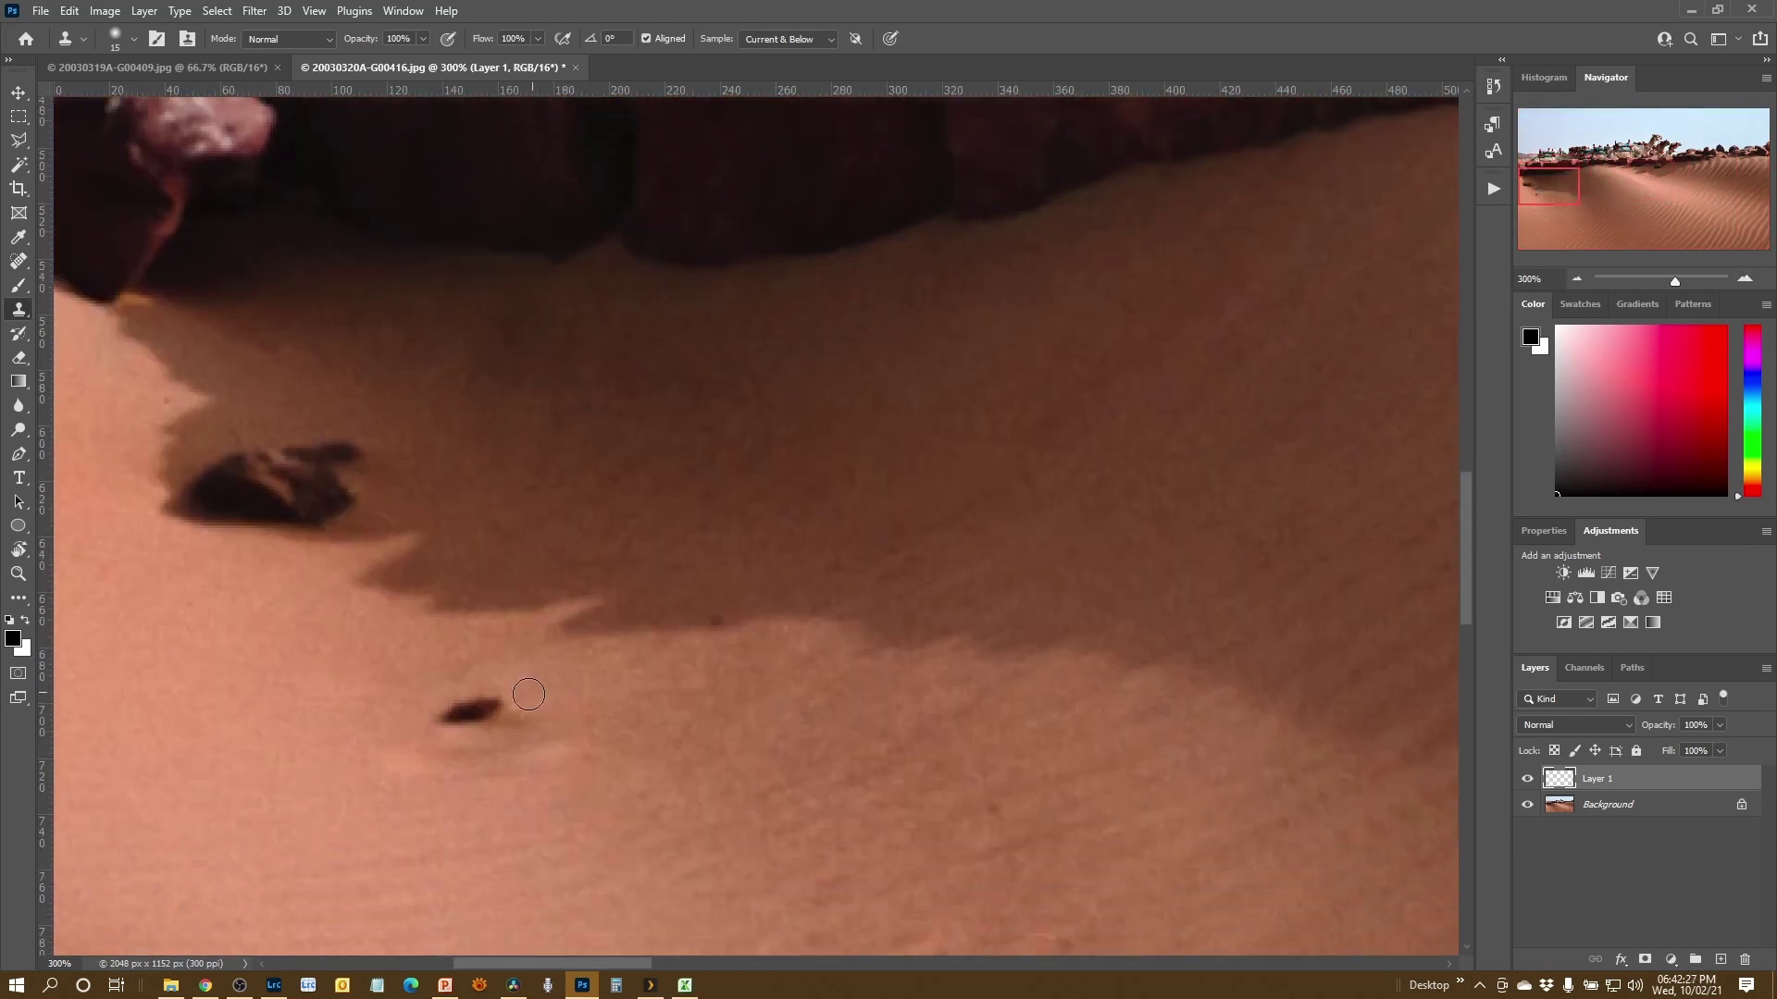
{"action": "left_click", "coordinate": [1745, 280]}
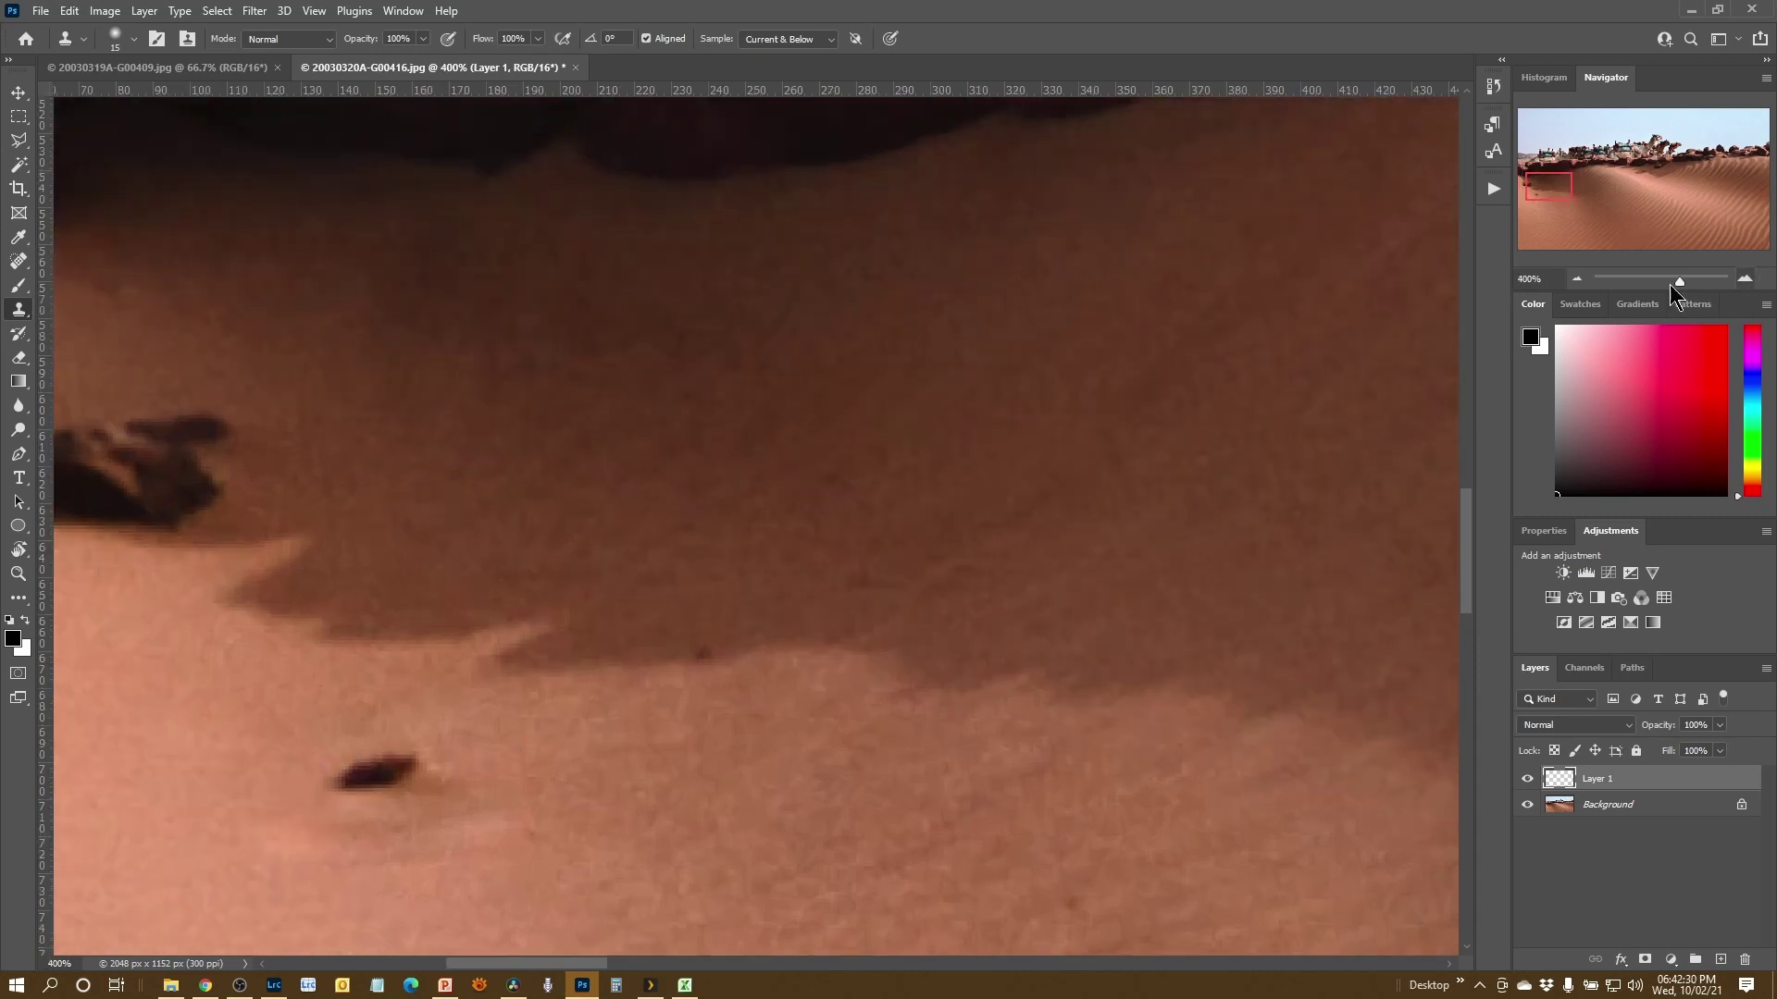
{"action": "left_click", "coordinate": [1578, 280]}
{"action": "left_click", "coordinate": [1577, 280]}
{"action": "left_click", "coordinate": [1578, 280]}
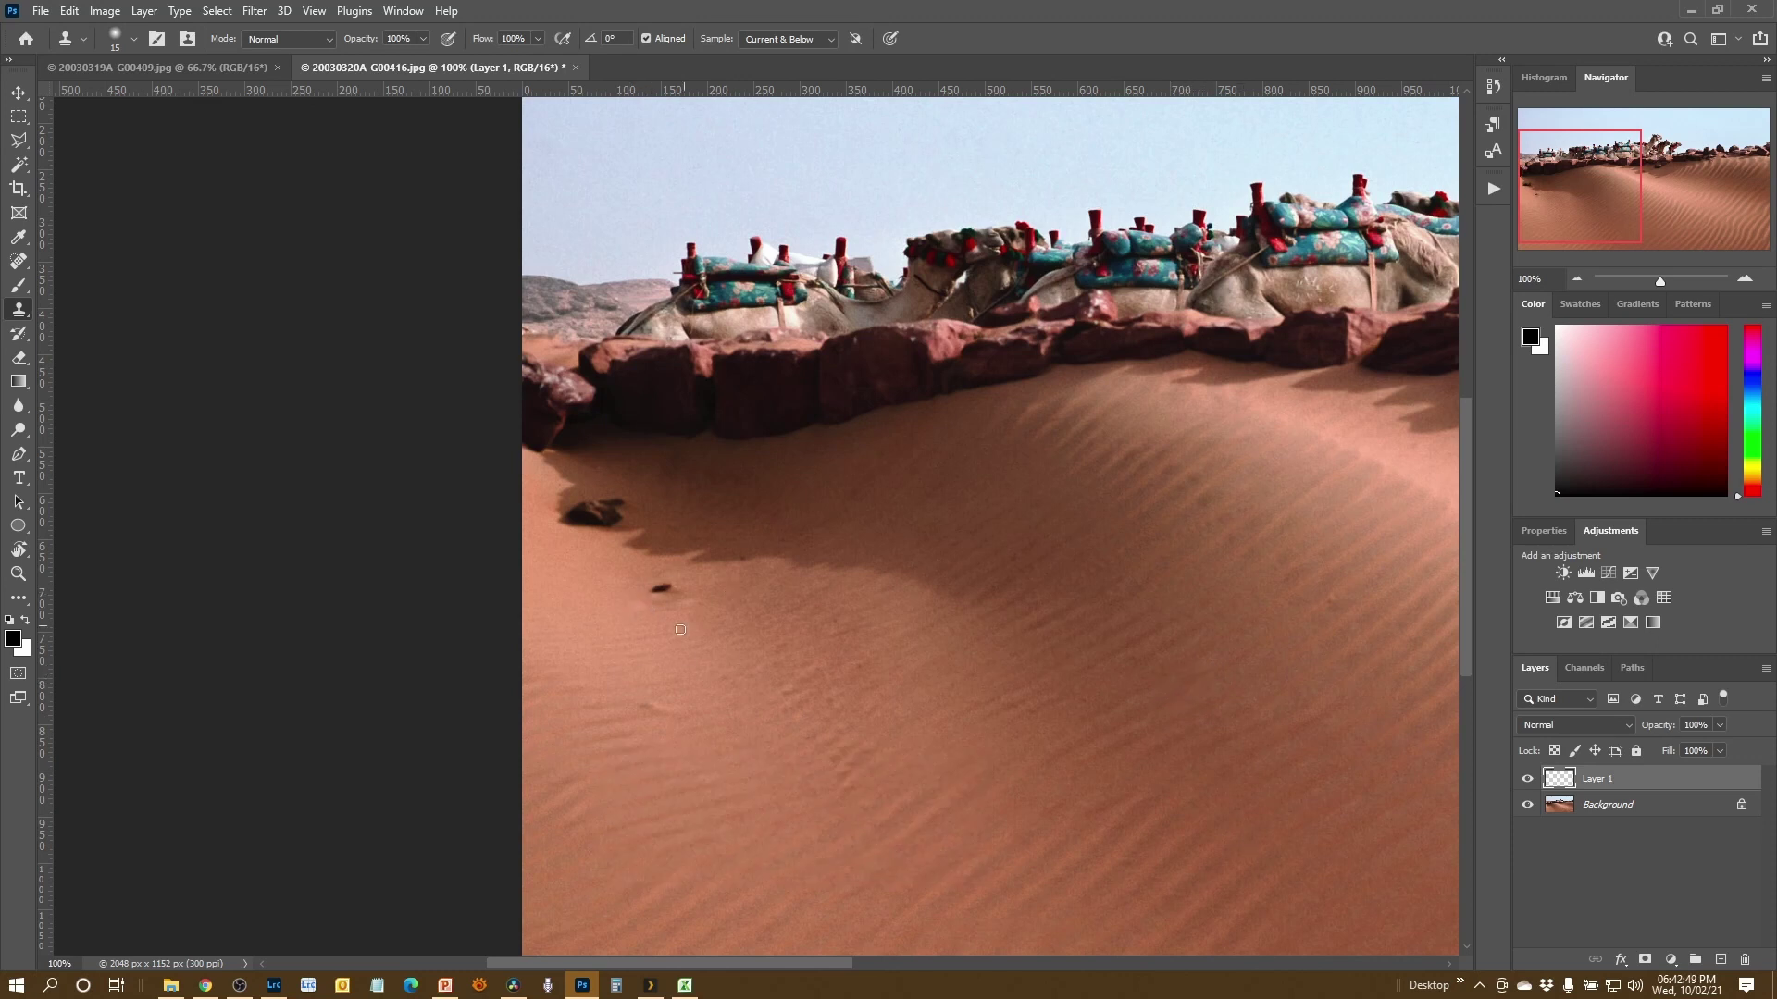
{"action": "key", "text": "bracketright"}
{"action": "key", "text": "bracketright"}
{"action": "left_click_drag", "start_coordinate": [650, 588], "coordinate": [740, 594]}
{"action": "mouse_move", "coordinate": [755, 691]}
{"action": "left_mouse_down"}
{"action": "mouse_move", "coordinate": [696, 602]}
{"action": "mouse_move", "coordinate": [727, 593]}
{"action": "mouse_move", "coordinate": [711, 632]}
{"action": "left_mouse_up"}
{"action": "left_click", "coordinate": [707, 620], "text": "alt"}
{"action": "mouse_move", "coordinate": [674, 587]}
{"action": "left_mouse_down"}
{"action": "mouse_move", "coordinate": [702, 586]}
{"action": "mouse_move", "coordinate": [647, 593]}
{"action": "left_mouse_up"}
Clone shaded and sunlit sand over the larger dark stone at the left end of the dune shadow.
{"action": "left_click", "coordinate": [601, 482], "text": "alt"}
{"action": "left_click_drag", "start_coordinate": [613, 496], "coordinate": [622, 514]}
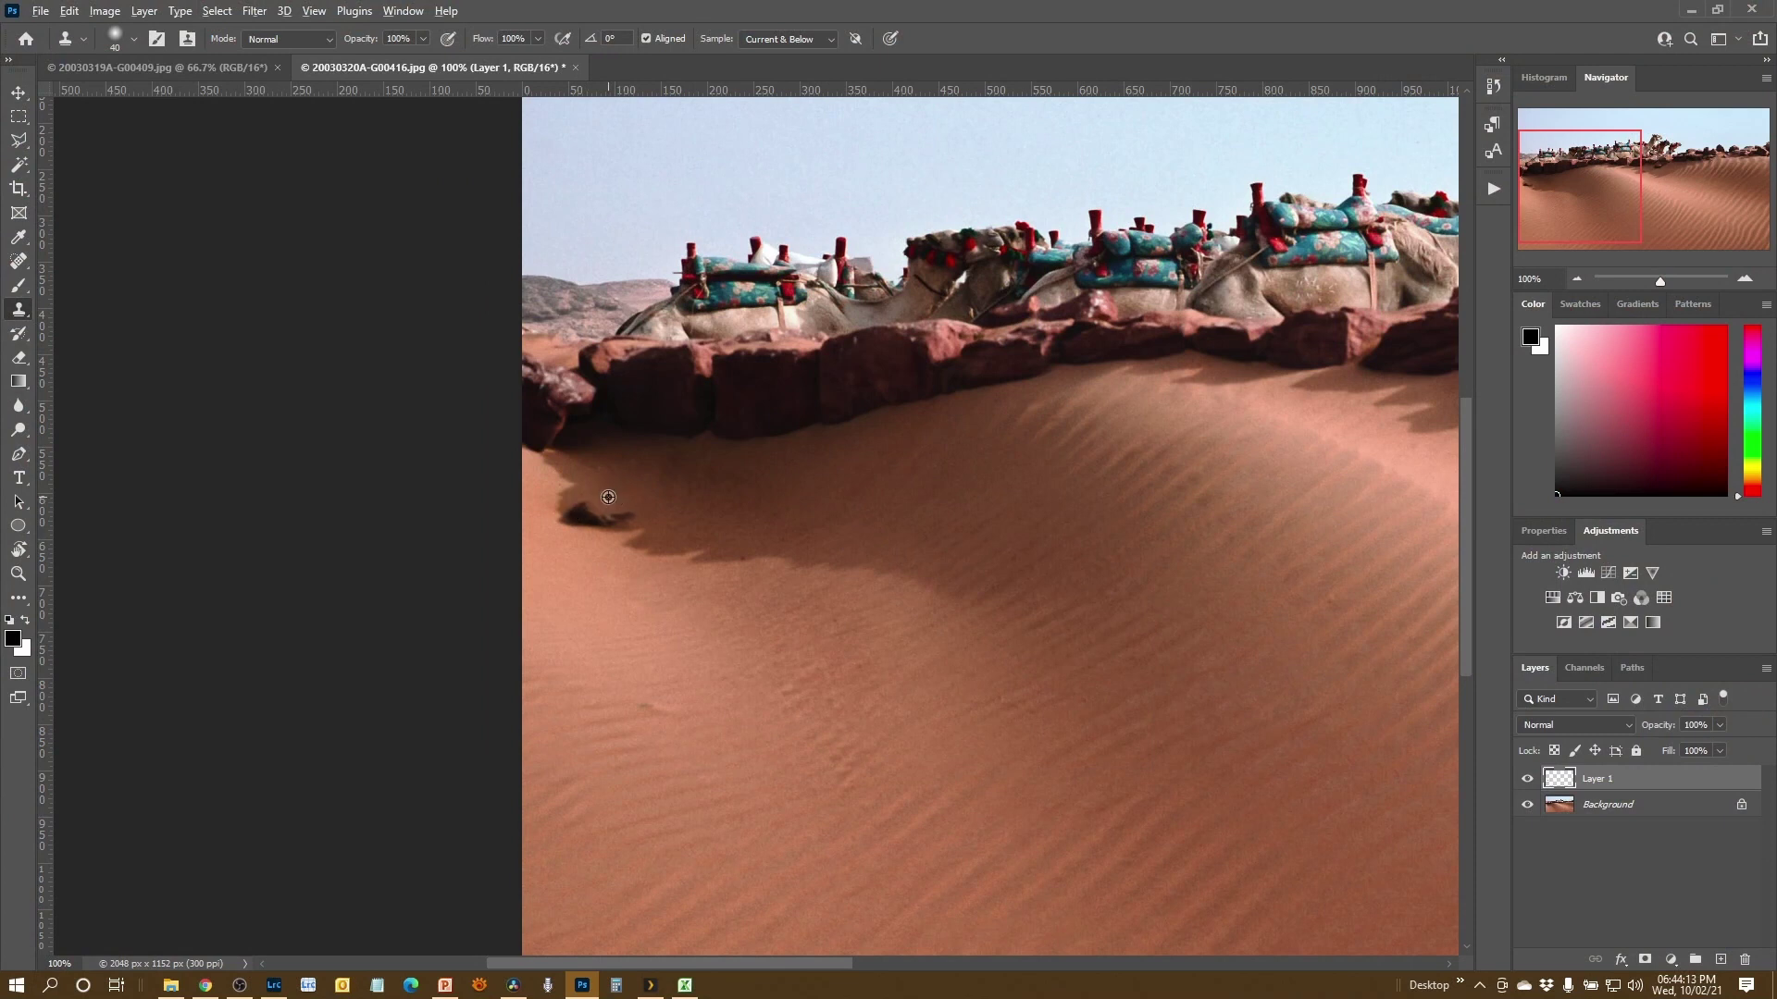
{"action": "left_click", "coordinate": [610, 493], "text": "alt"}
{"action": "mouse_move", "coordinate": [588, 498]}
{"action": "left_mouse_down"}
{"action": "mouse_move", "coordinate": [570, 510]}
{"action": "mouse_move", "coordinate": [639, 513]}
{"action": "left_mouse_up"}
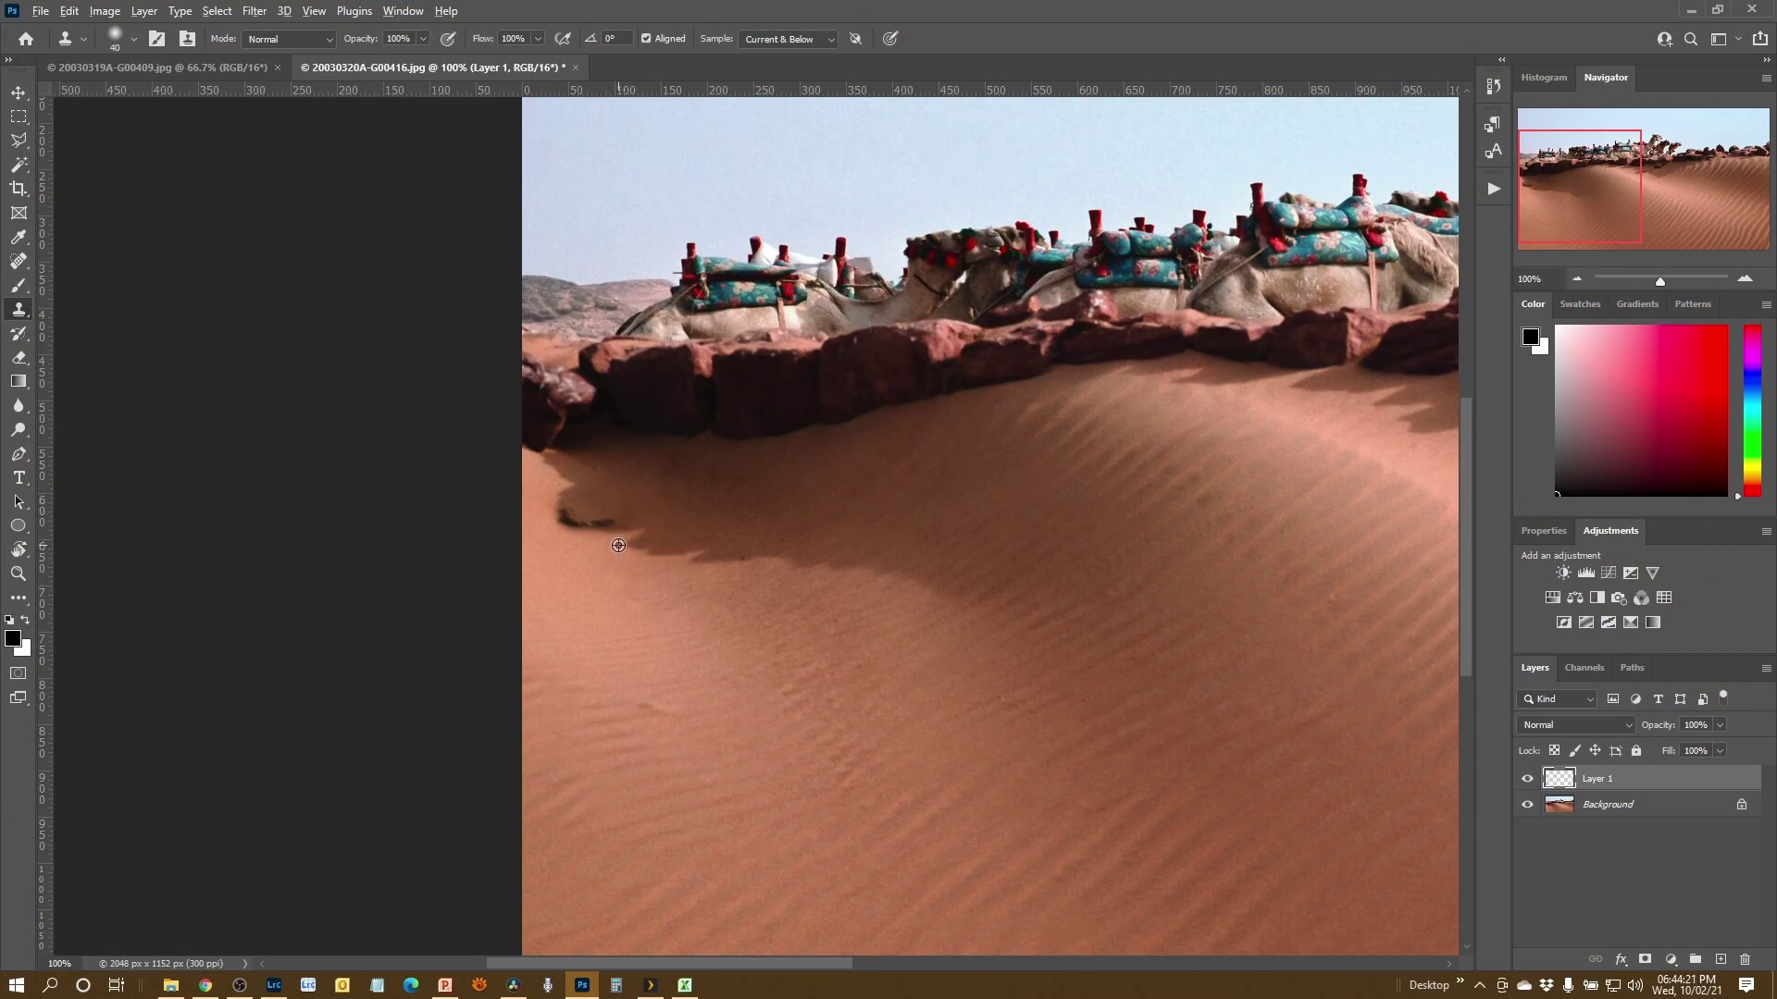
{"action": "left_click", "coordinate": [618, 545], "text": "alt"}
{"action": "left_click_drag", "start_coordinate": [556, 516], "coordinate": [621, 530]}
Hide the Background to examine the cloned patches on Layer 1, and show it again.
{"action": "left_click_drag", "start_coordinate": [1621, 216], "coordinate": [1609, 215]}
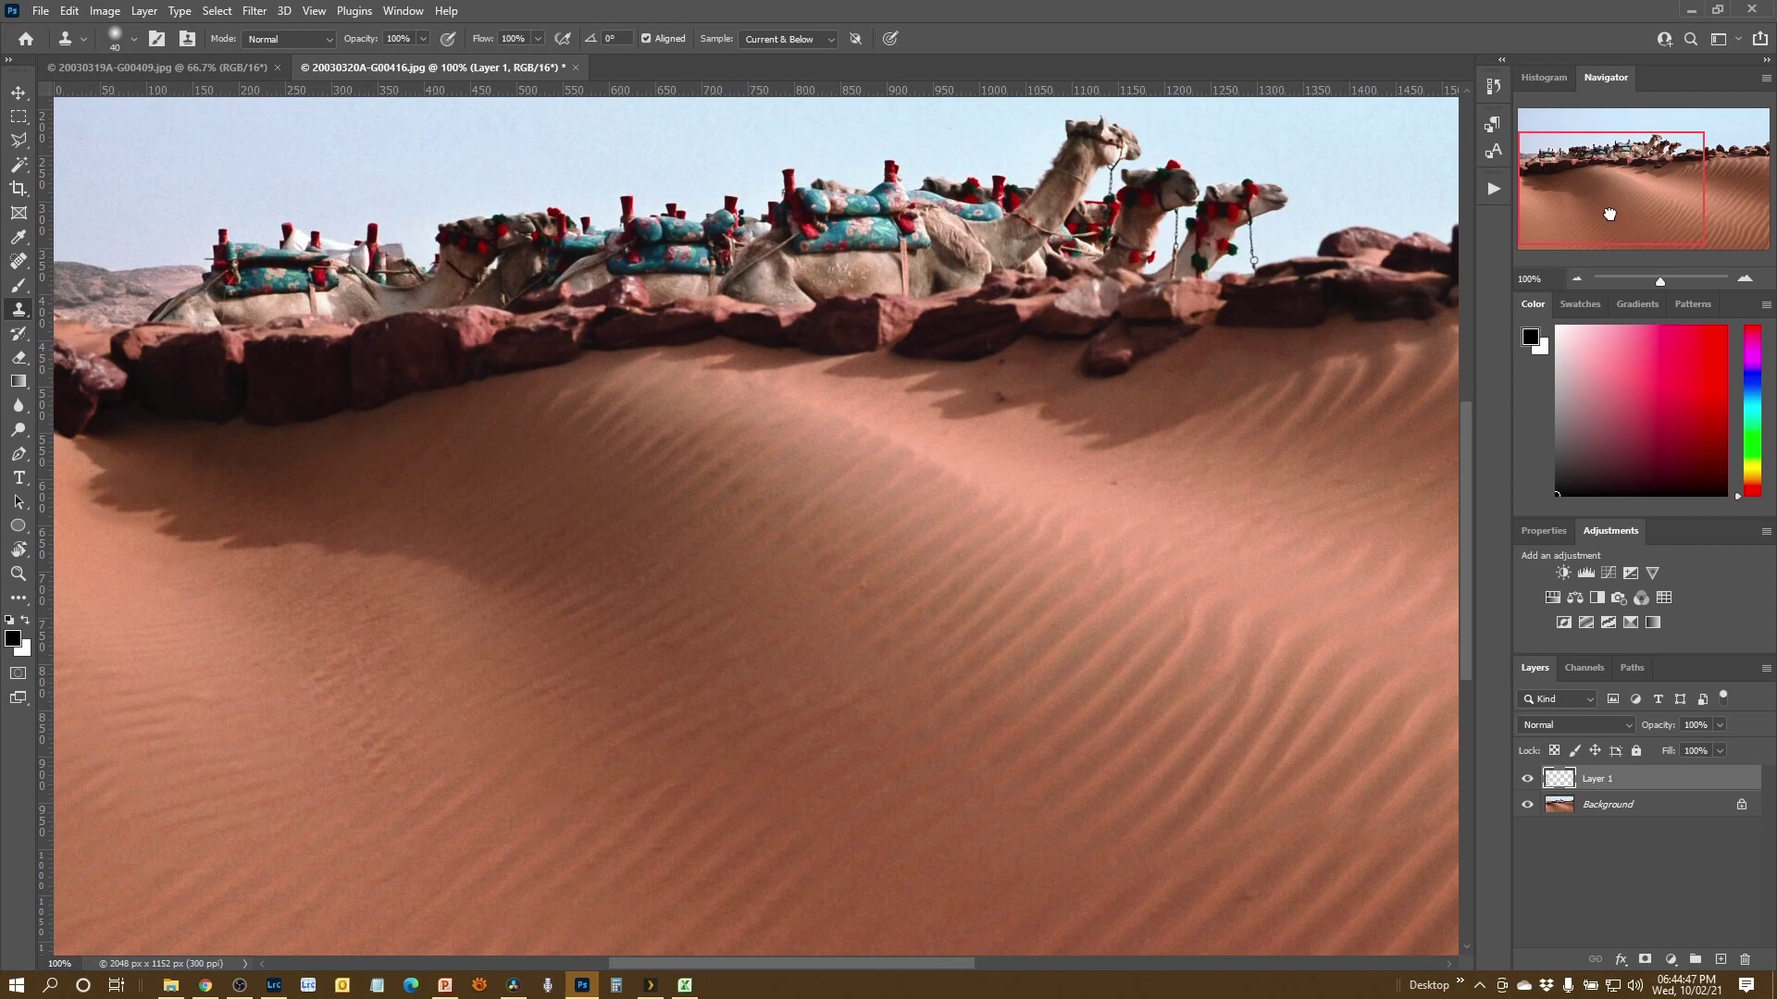
{"action": "left_click", "coordinate": [1527, 804]}
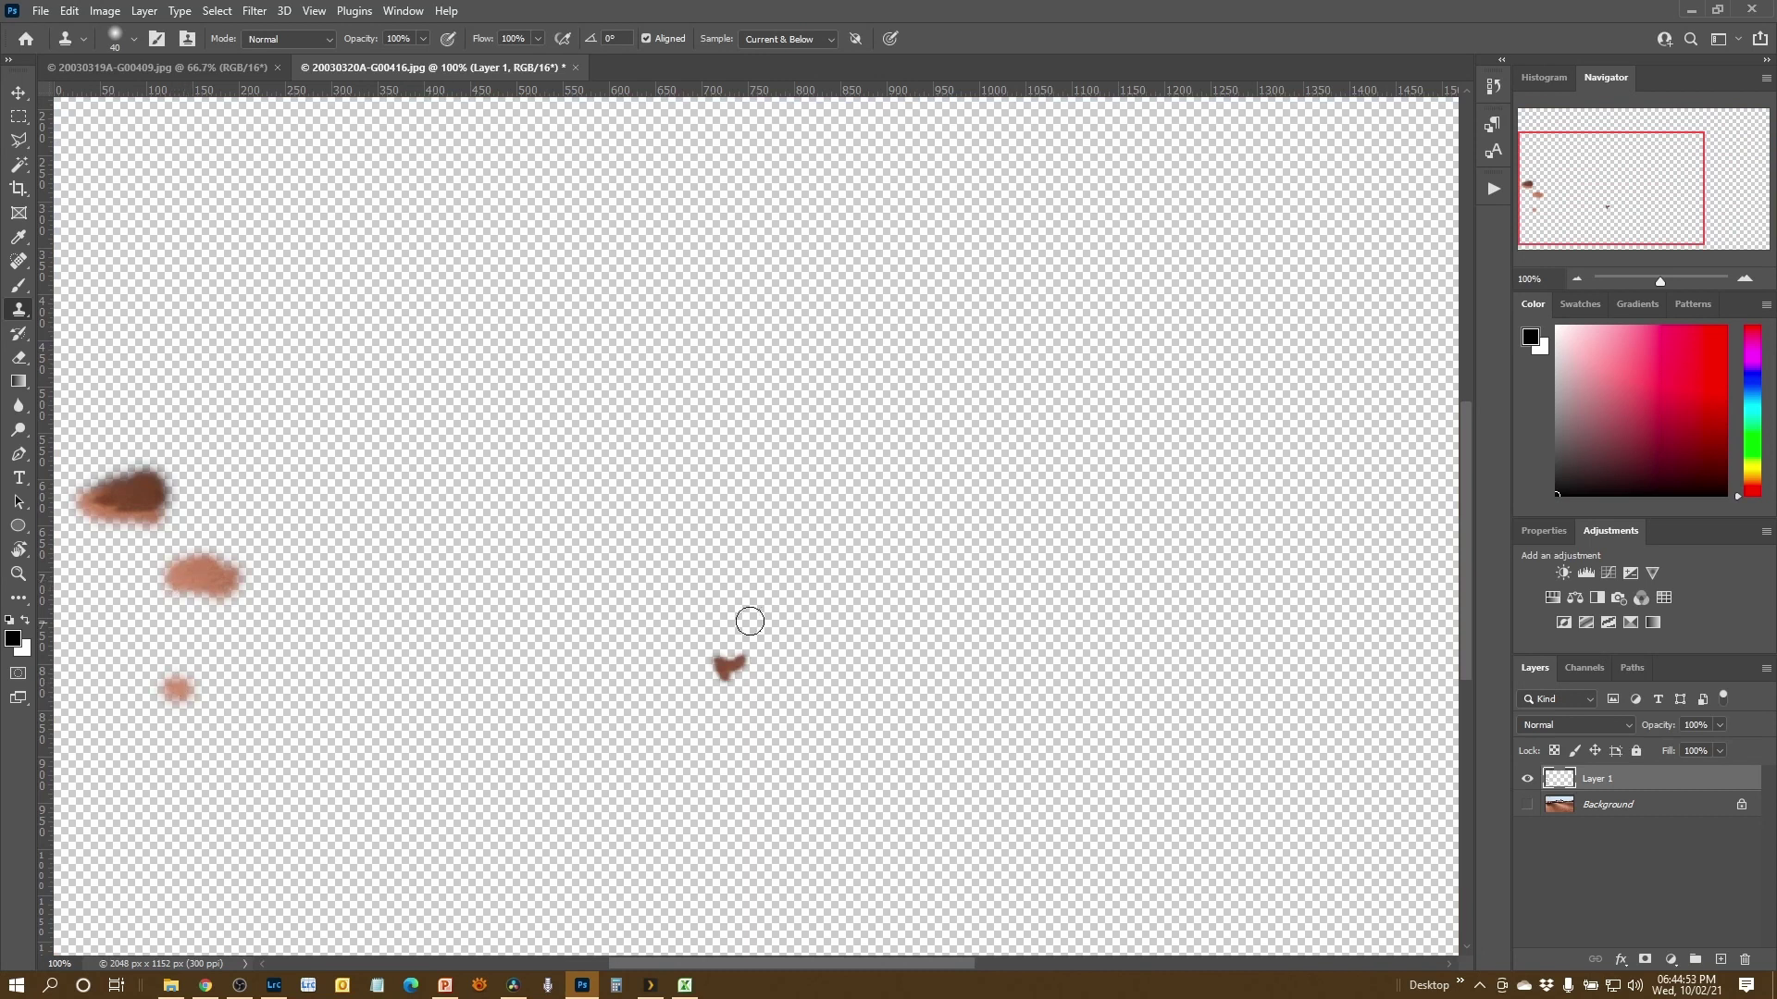
{"action": "left_click_drag", "start_coordinate": [1470, 417], "coordinate": [1471, 436]}
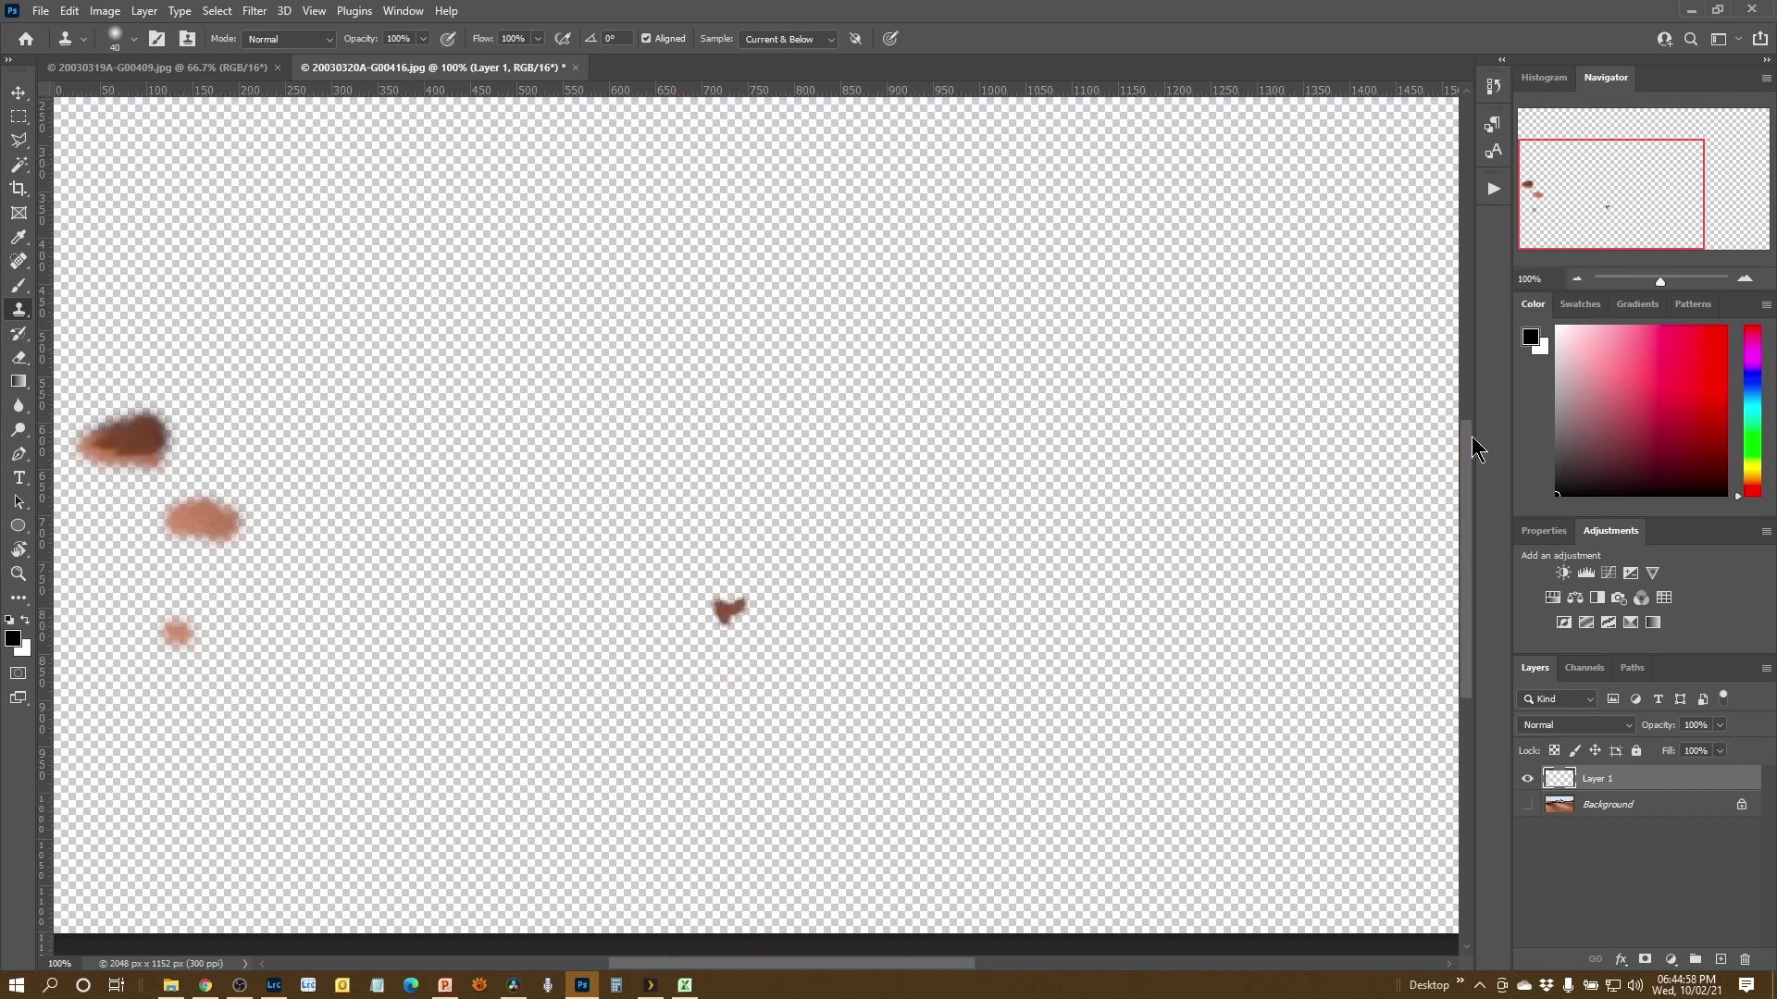
{"action": "left_click", "coordinate": [1527, 805]}
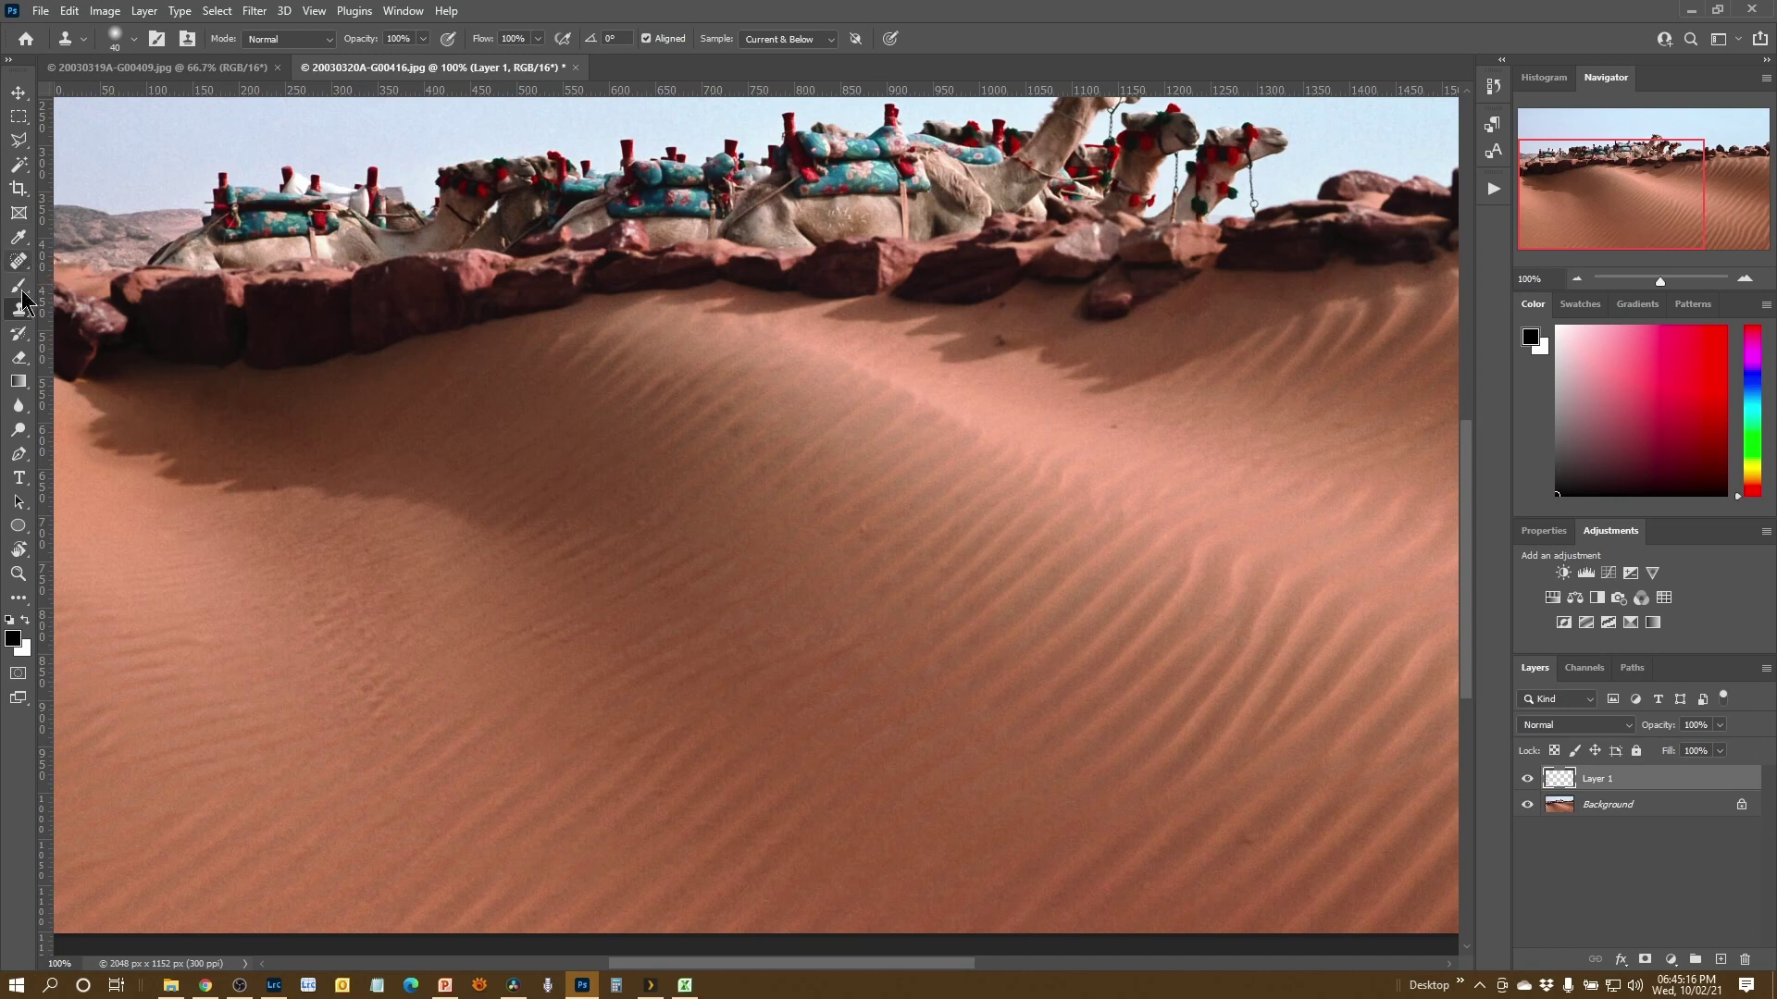
Erase the cloned patch covering the larger dark stone on Layer 1, using the Eraser at size 80.
{"action": "left_click", "coordinate": [19, 360]}
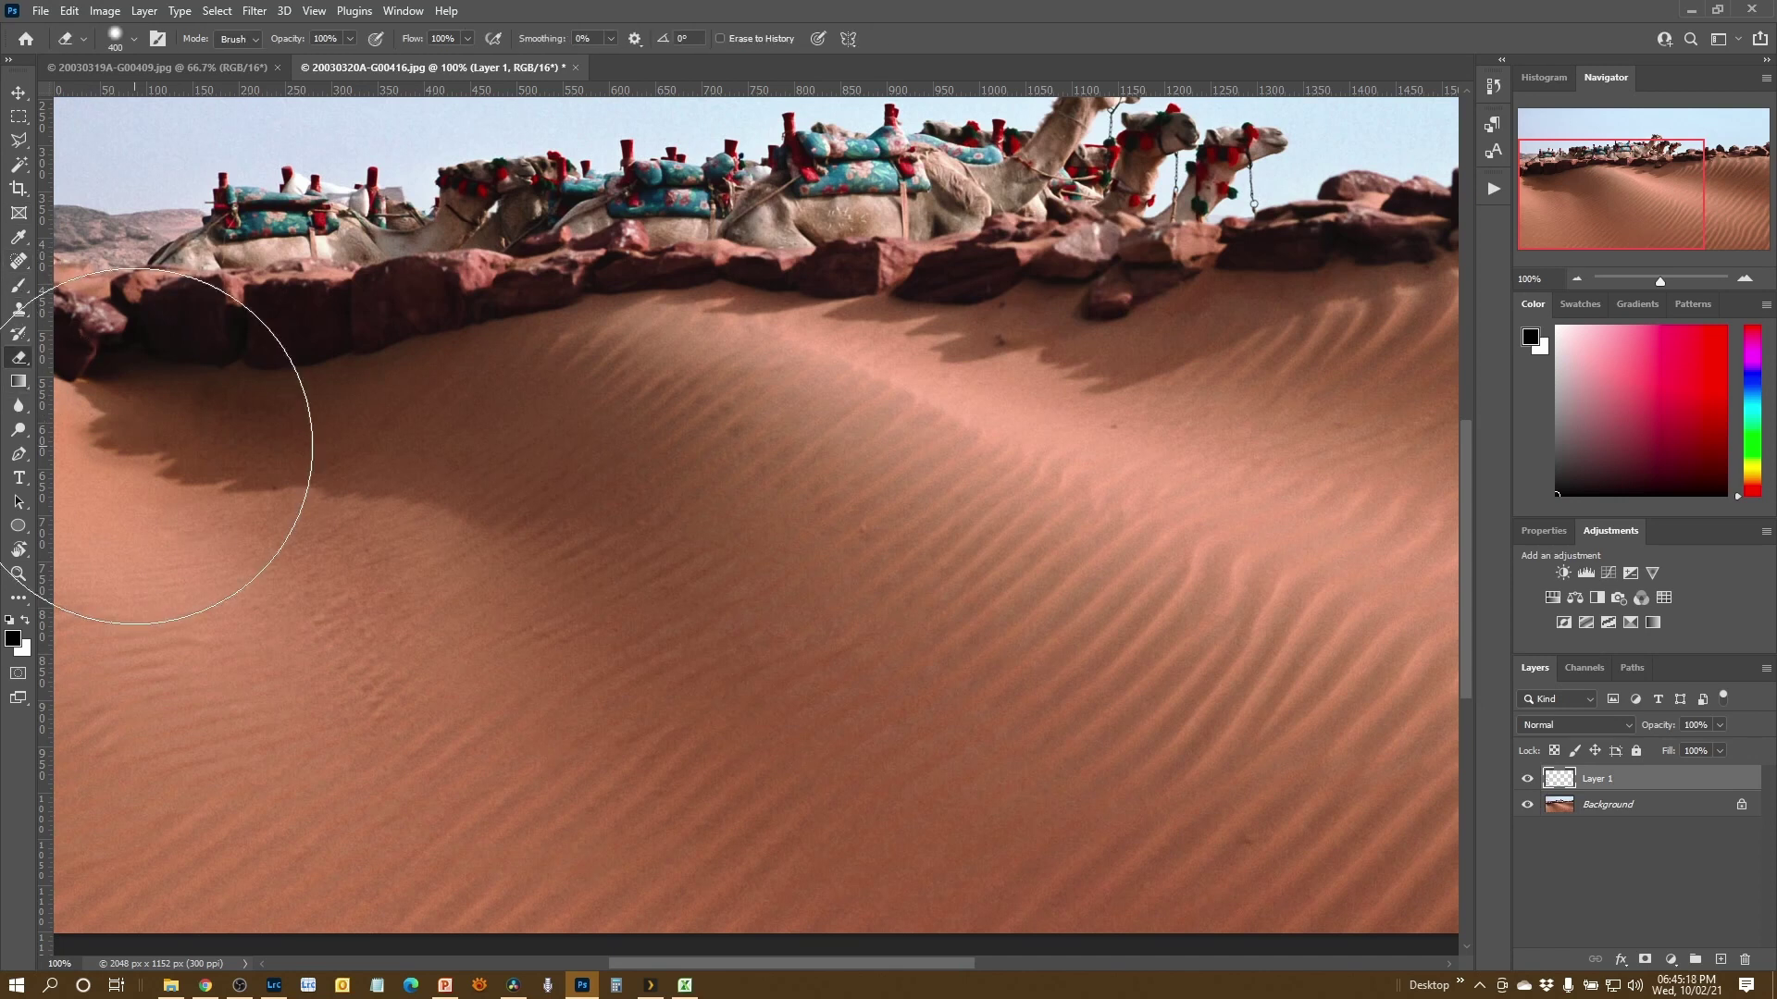
{"action": "key", "text": "bracketleft"}
{"action": "key", "text": "bracketleft"}
{"action": "key", "text": "bracketleft"}
{"action": "key", "text": "bracketleft"}
{"action": "key", "text": "bracketleft"}
{"action": "key", "text": "bracketleft"}
{"action": "key", "text": "bracketleft"}
{"action": "key", "text": "bracketleft"}
{"action": "key", "text": "bracketleft"}
{"action": "key", "text": "bracketleft"}
{"action": "key", "text": "bracketleft"}
{"action": "key", "text": "bracketleft"}
{"action": "key", "text": "bracketleft"}
{"action": "key", "text": "bracketleft"}
{"action": "key", "text": "bracketleft"}
{"action": "key", "text": "bracketleft"}
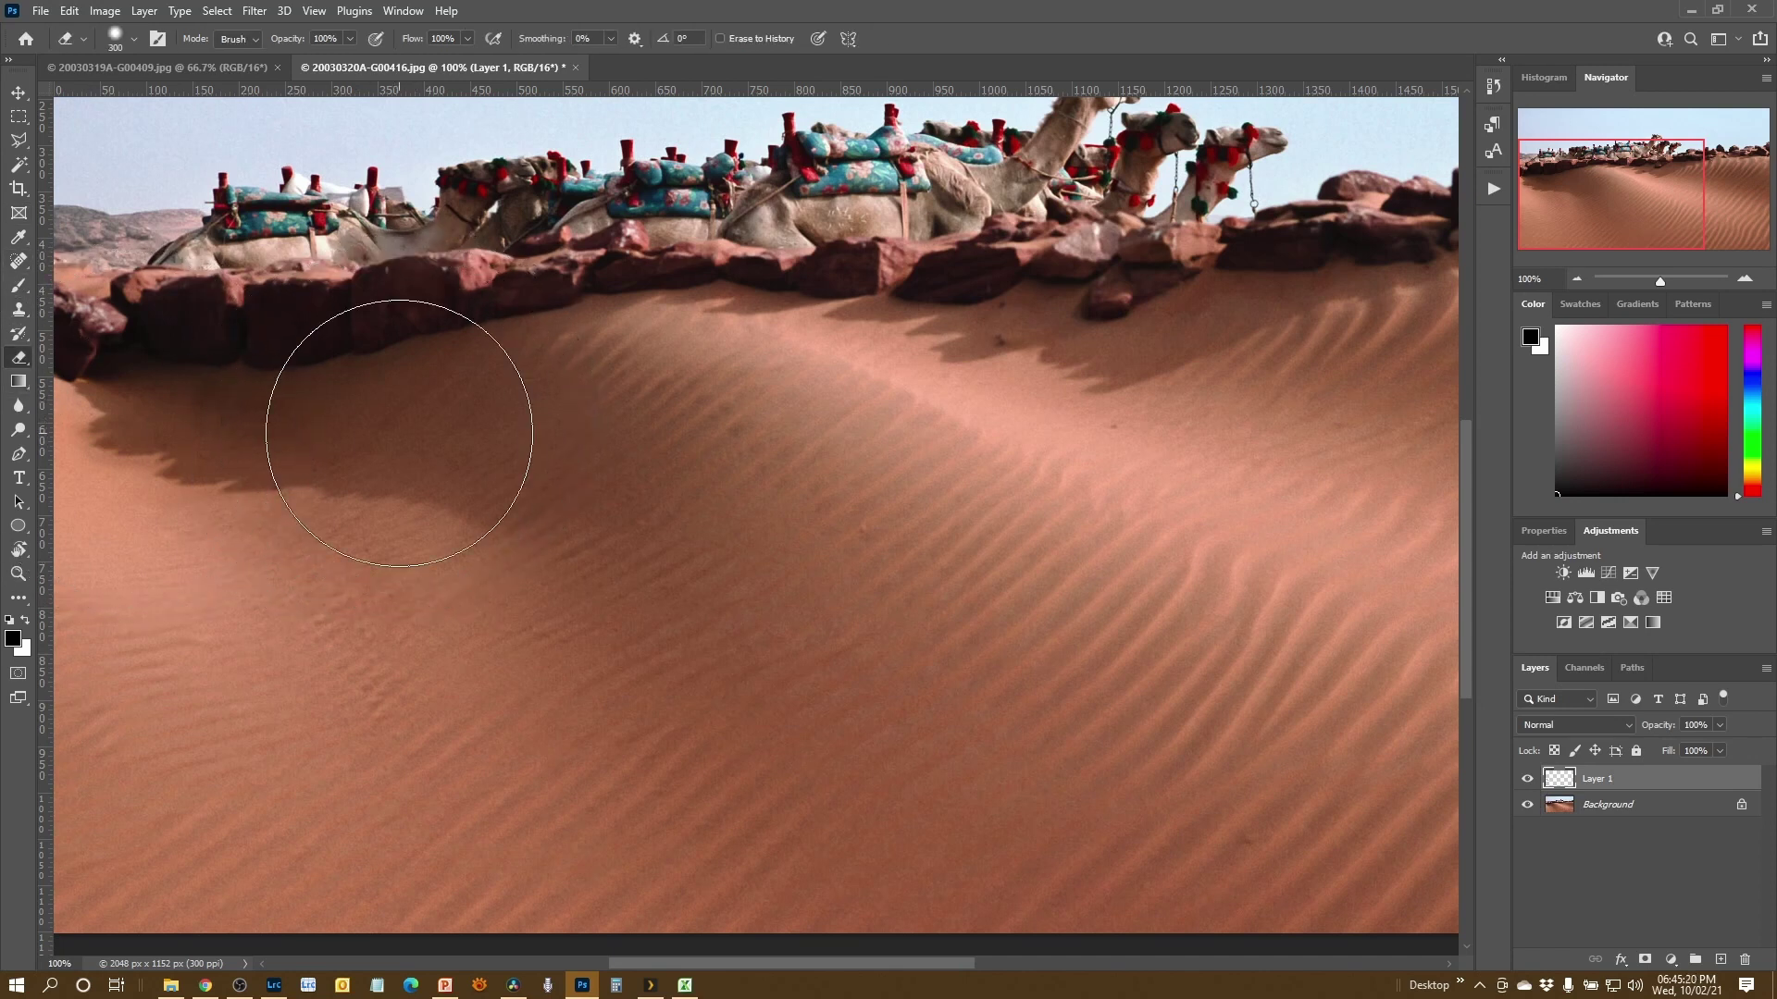
{"action": "key", "text": "bracketleft"}
{"action": "key", "text": "bracketleft"}
{"action": "left_click", "coordinate": [101, 436]}
{"action": "mouse_move", "coordinate": [102, 436]}
{"action": "left_mouse_down"}
{"action": "mouse_move", "coordinate": [163, 433]}
{"action": "mouse_move", "coordinate": [100, 438]}
{"action": "left_mouse_up"}
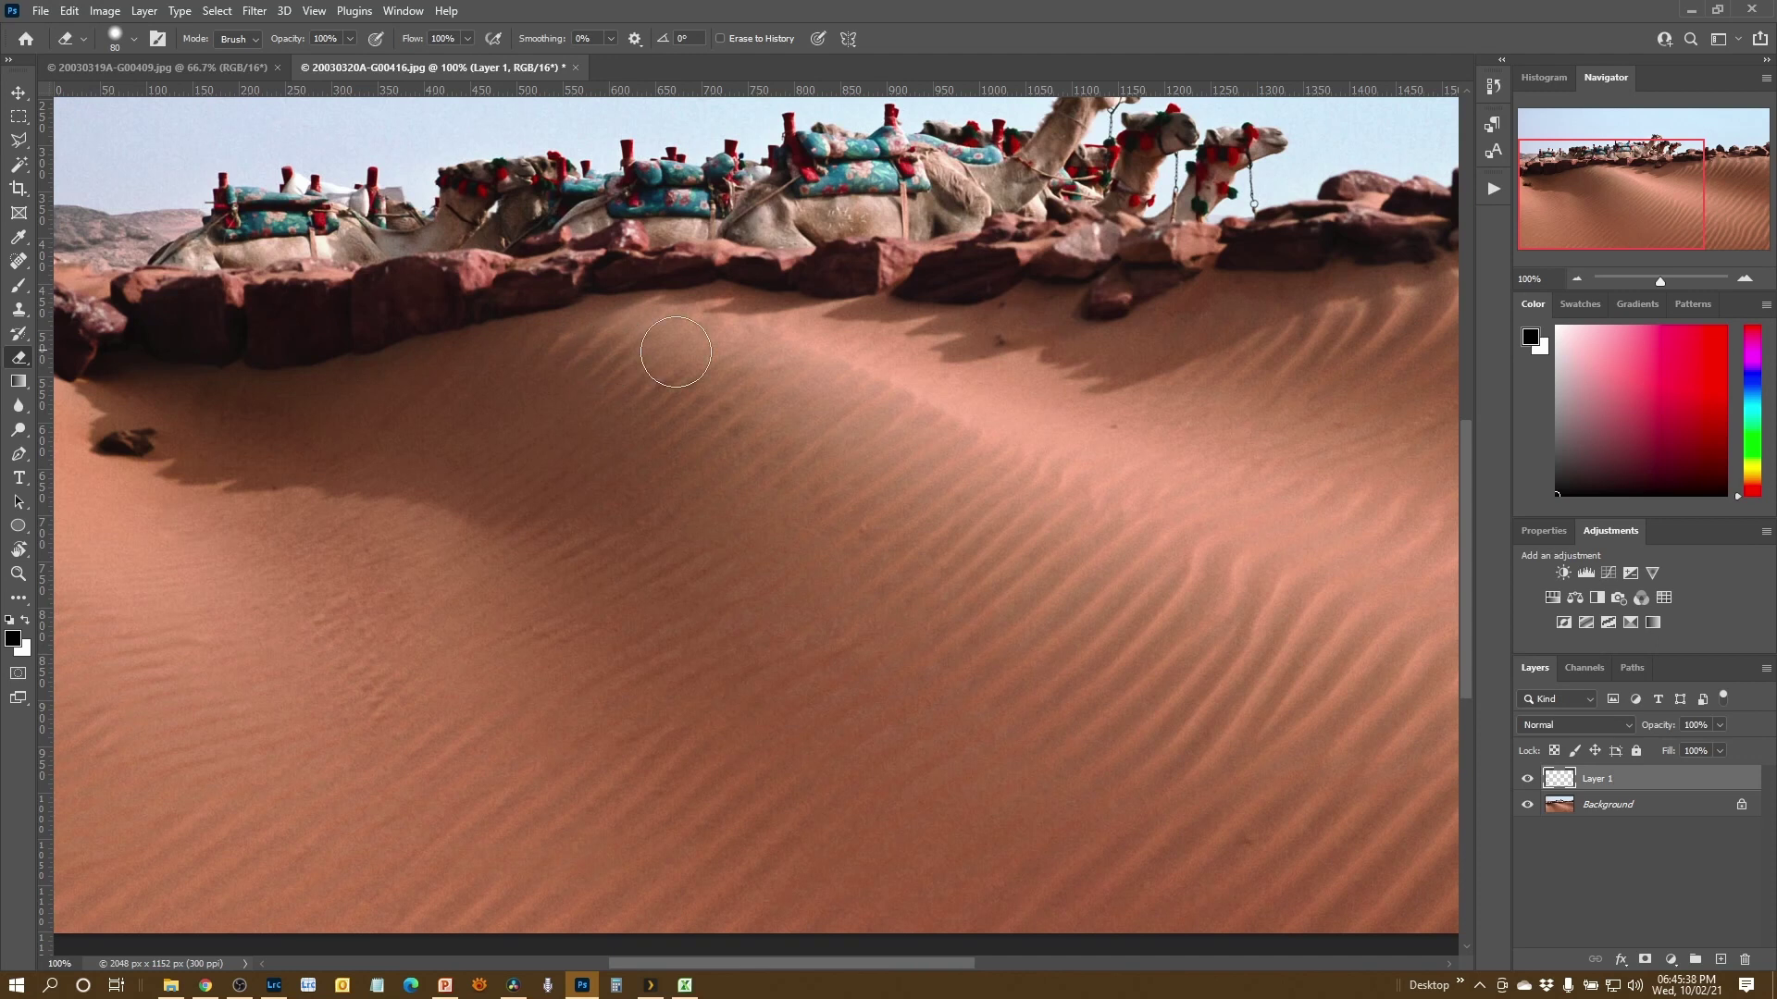
Copy the statue photo from 20030319A-G00409.jpg into 20030320A-G00416.jpg as a new layer and align it with the canvas sides.
{"action": "left_click", "coordinate": [1575, 278]}
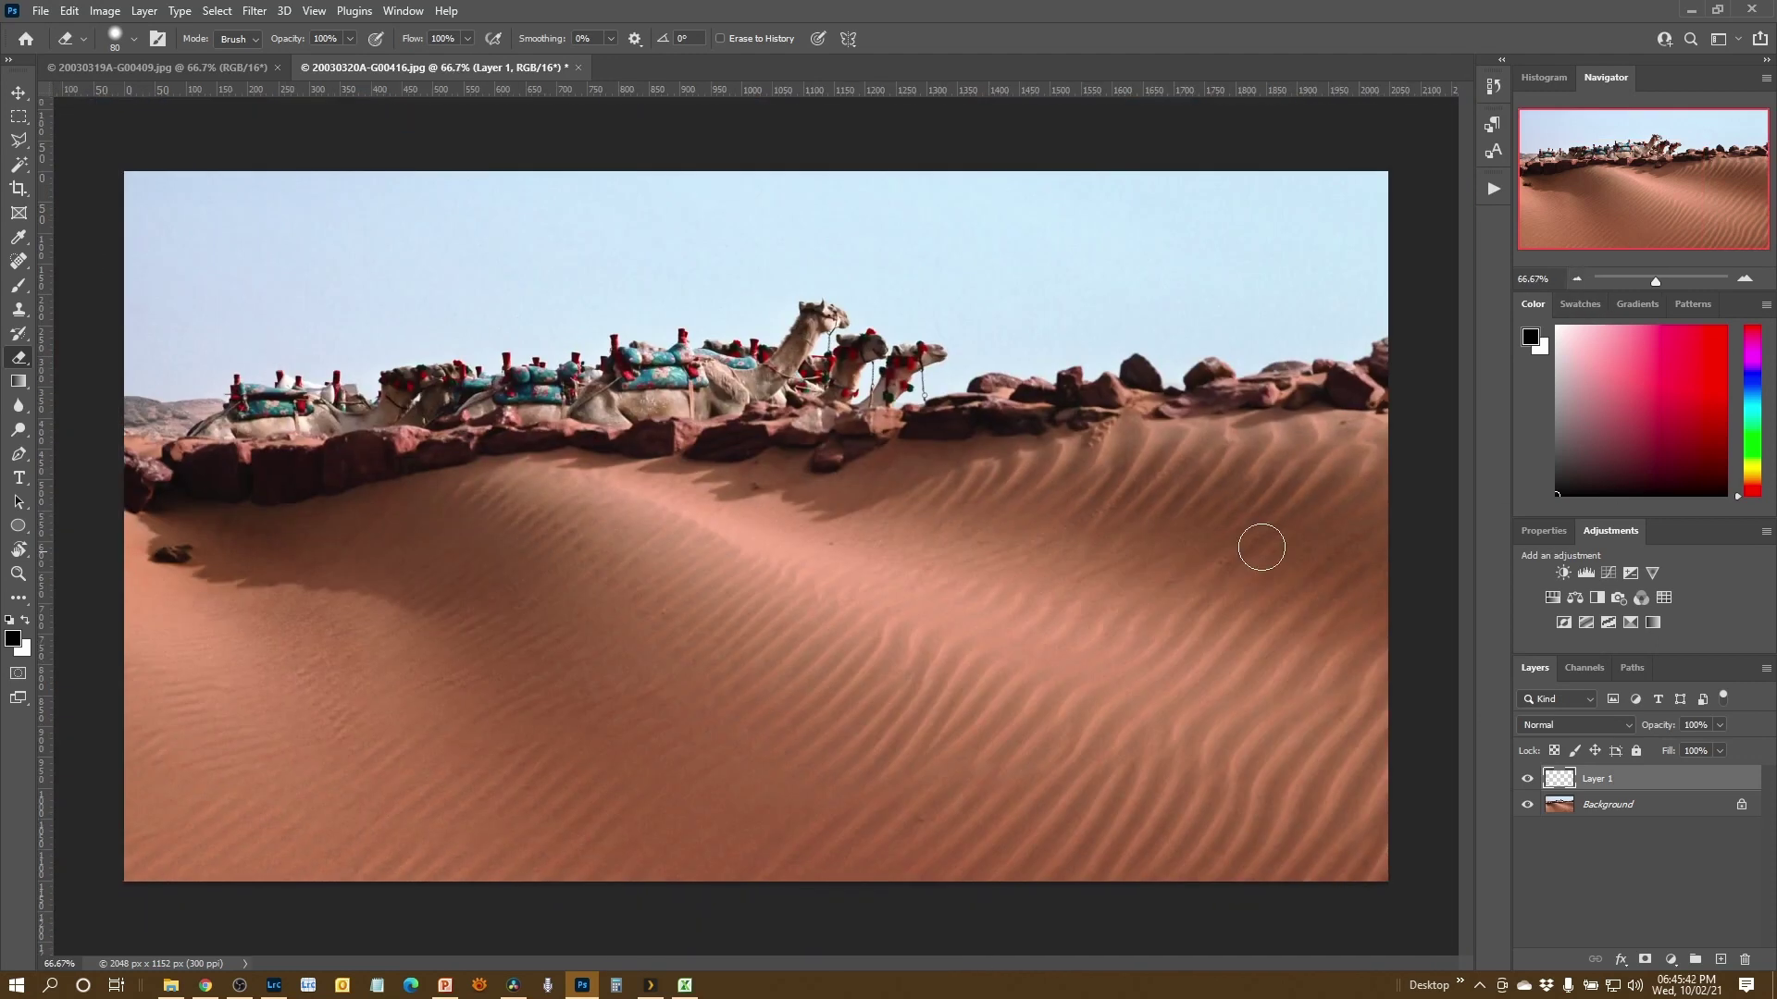
{"action": "left_click", "coordinate": [174, 69]}
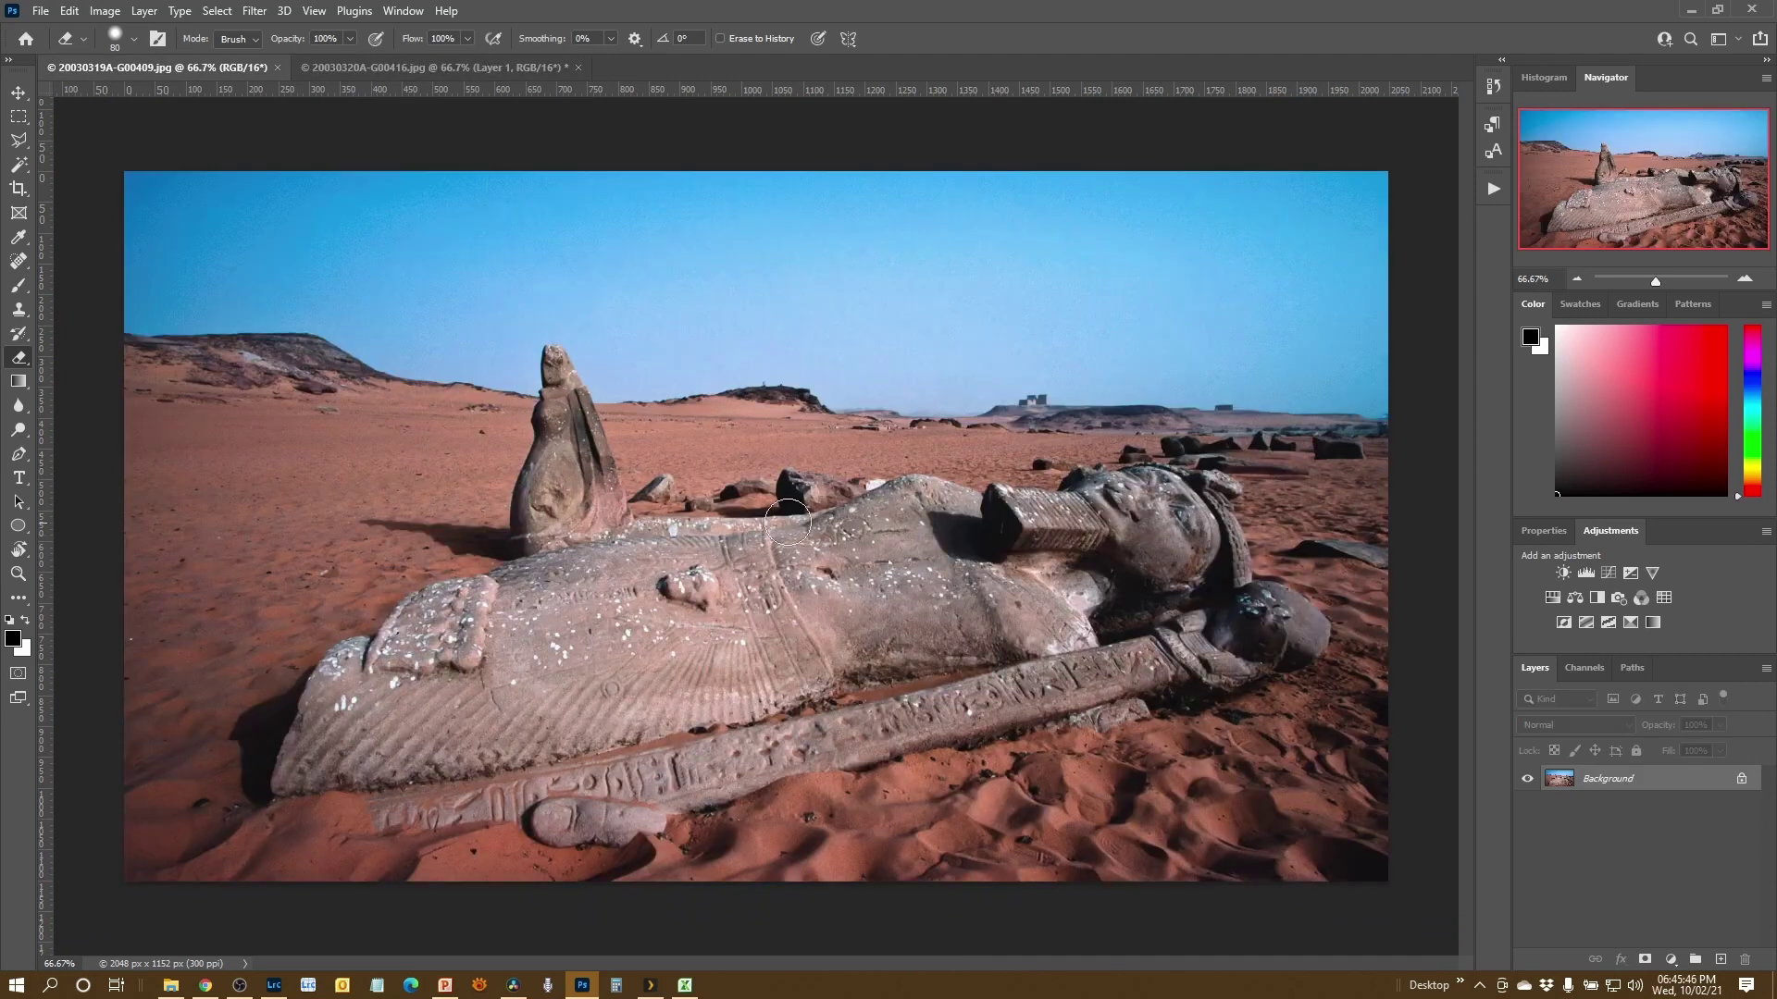
{"action": "left_click", "coordinate": [18, 94]}
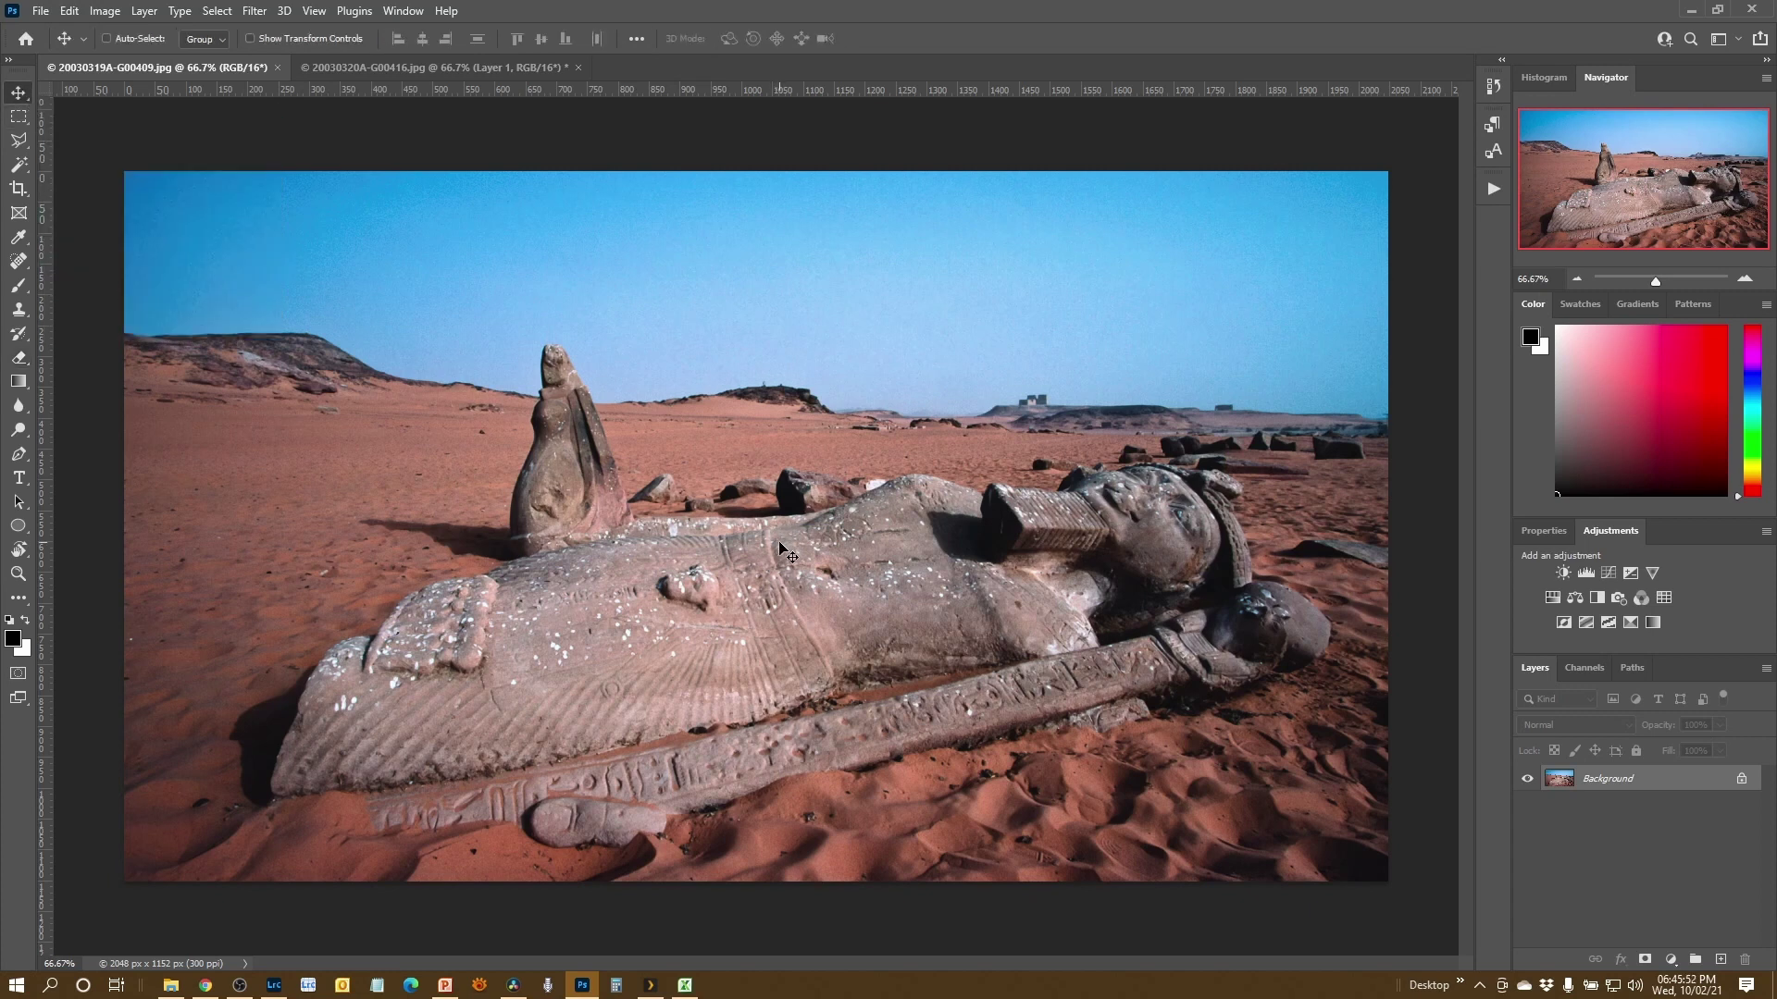
{"action": "left_click", "coordinate": [419, 70]}
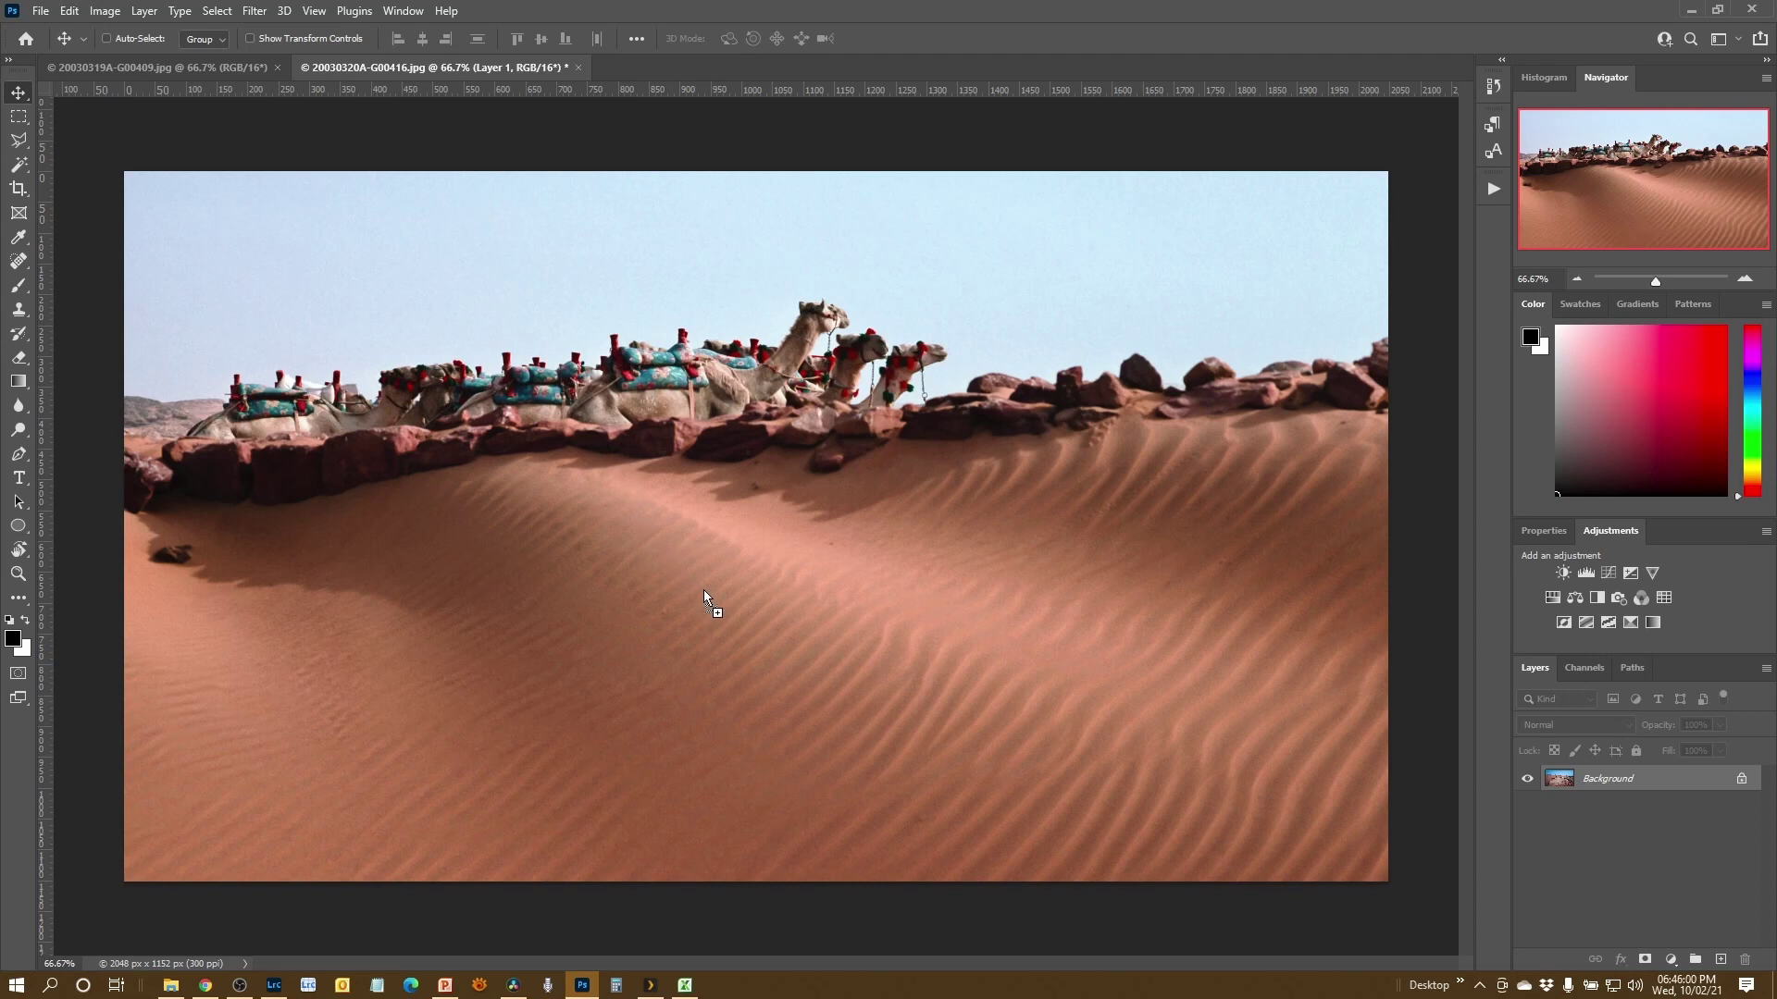
{"action": "left_click_drag", "start_coordinate": [702, 597], "coordinate": [703, 597]}
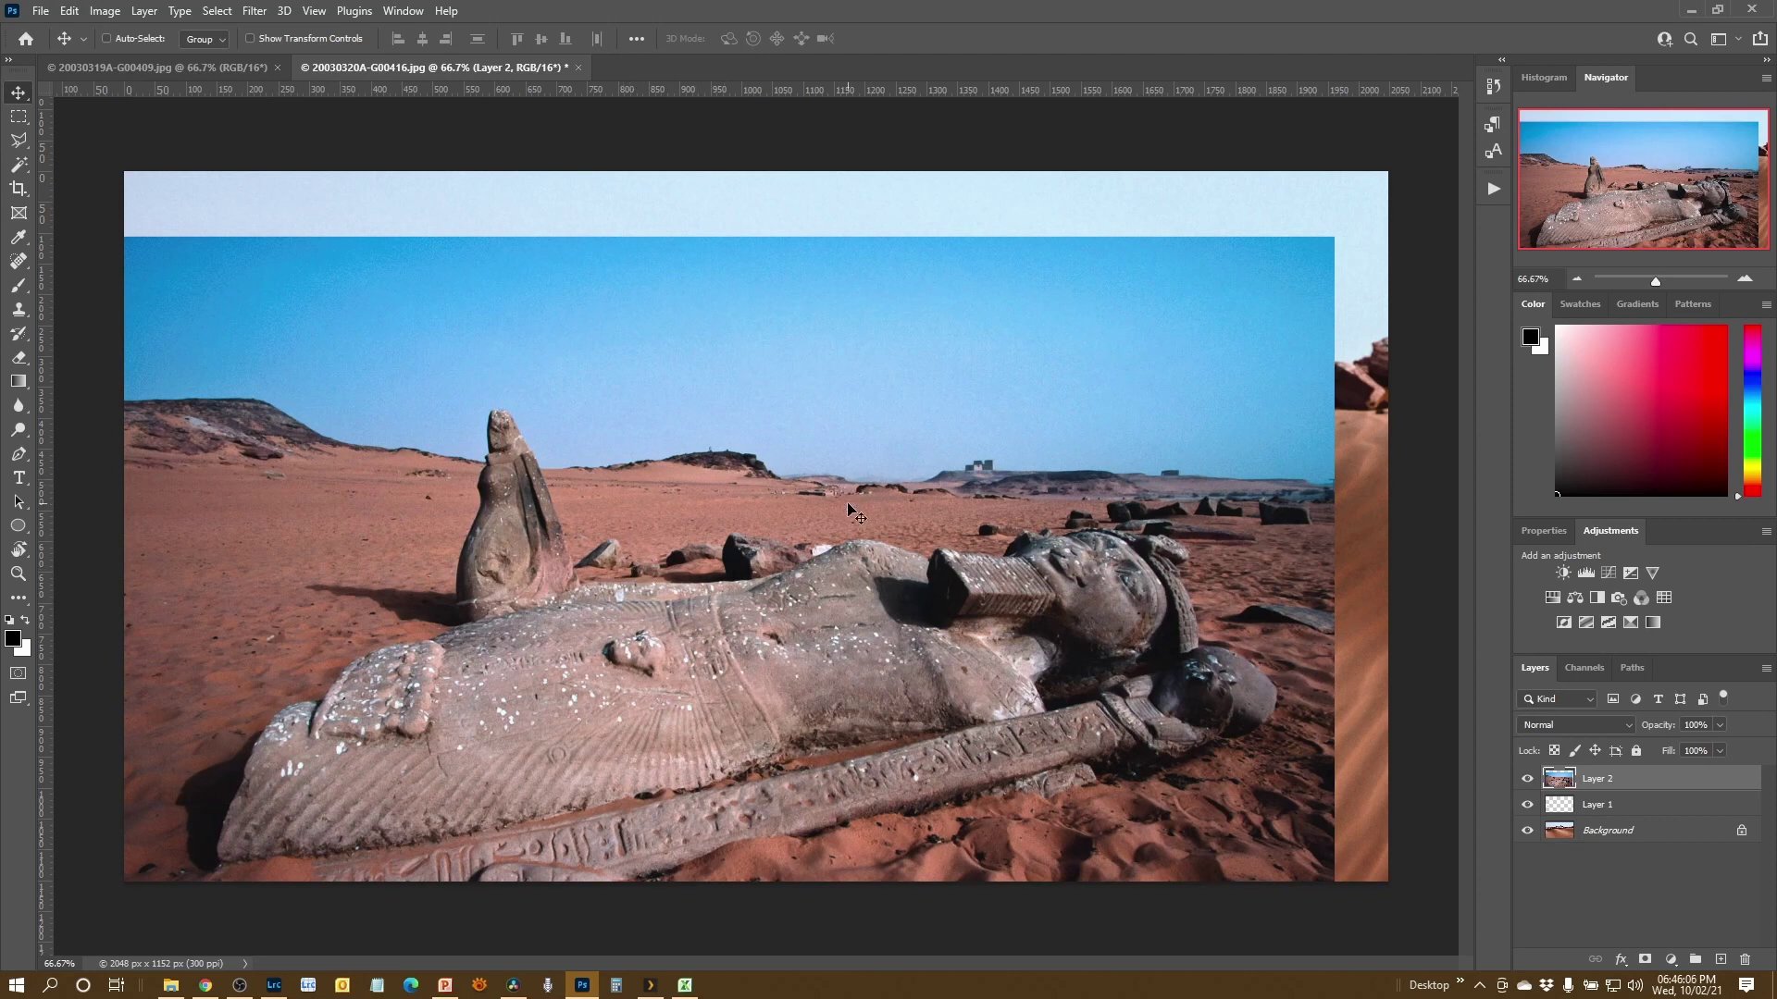
{"action": "left_click_drag", "start_coordinate": [660, 690], "coordinate": [722, 638]}
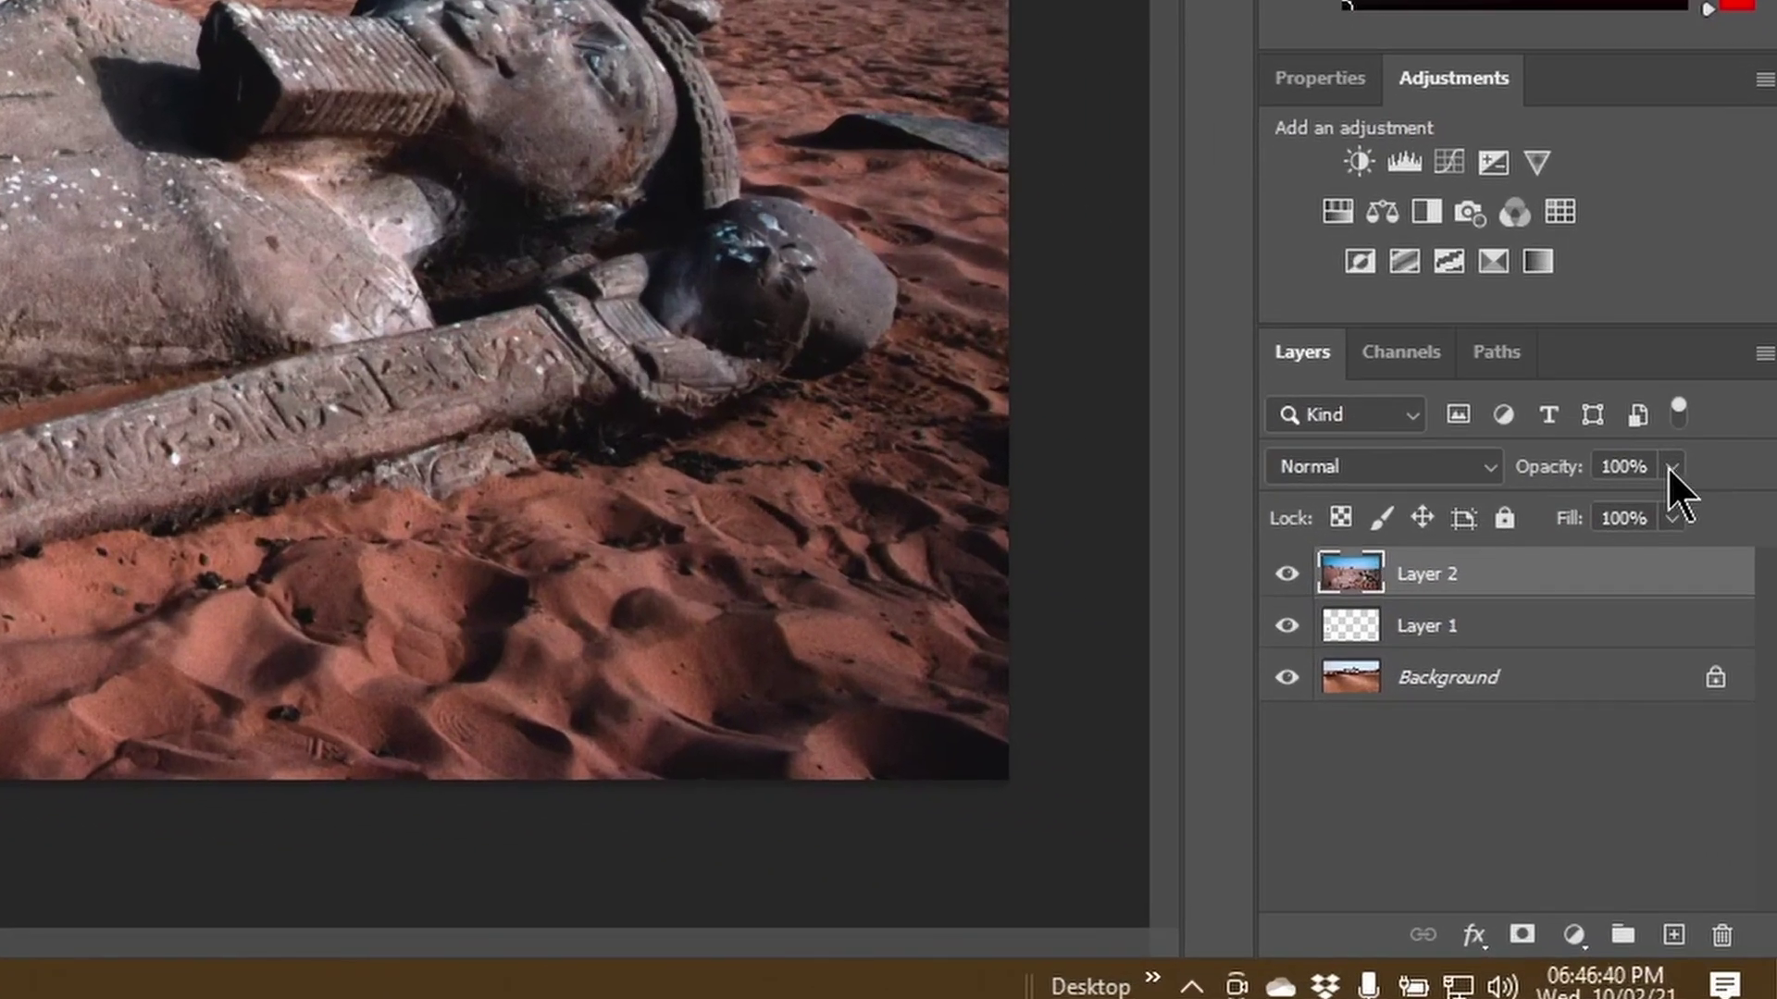
Lower Layer 2's opacity to 45% and shift the statue photo slightly down against the camel scene.
{"action": "left_click", "coordinate": [1718, 726]}
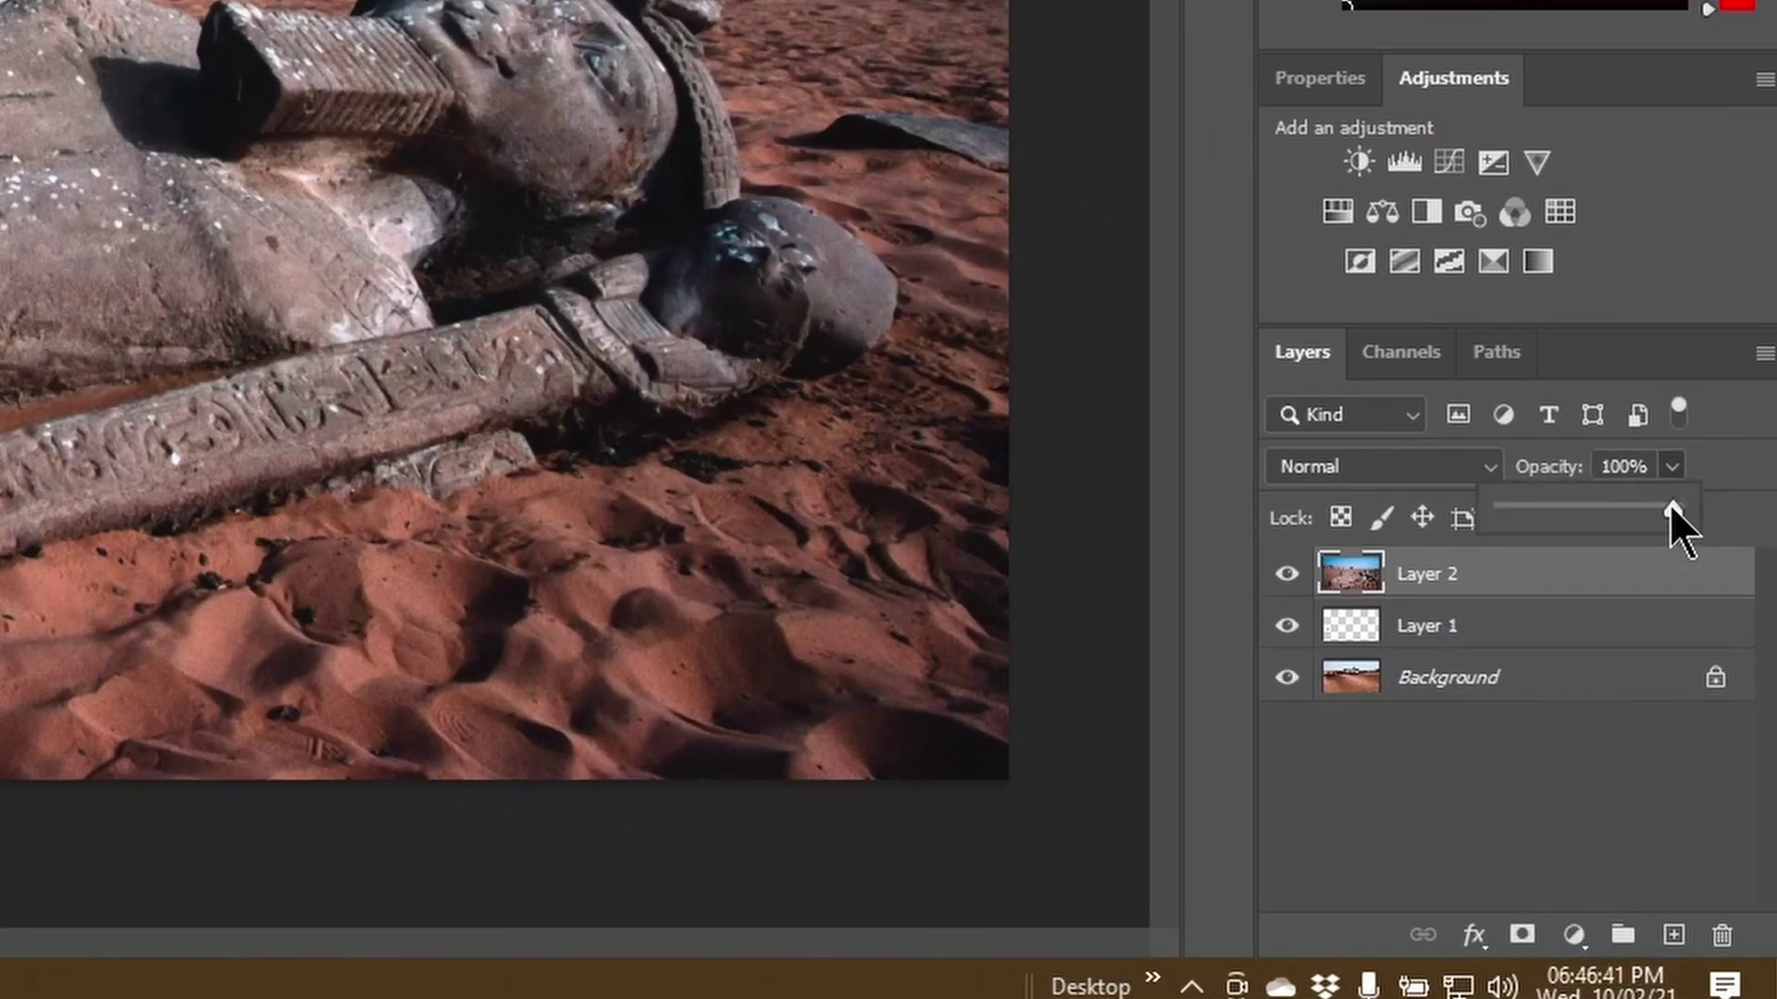
{"action": "left_click_drag", "start_coordinate": [1590, 508], "coordinate": [1586, 508]}
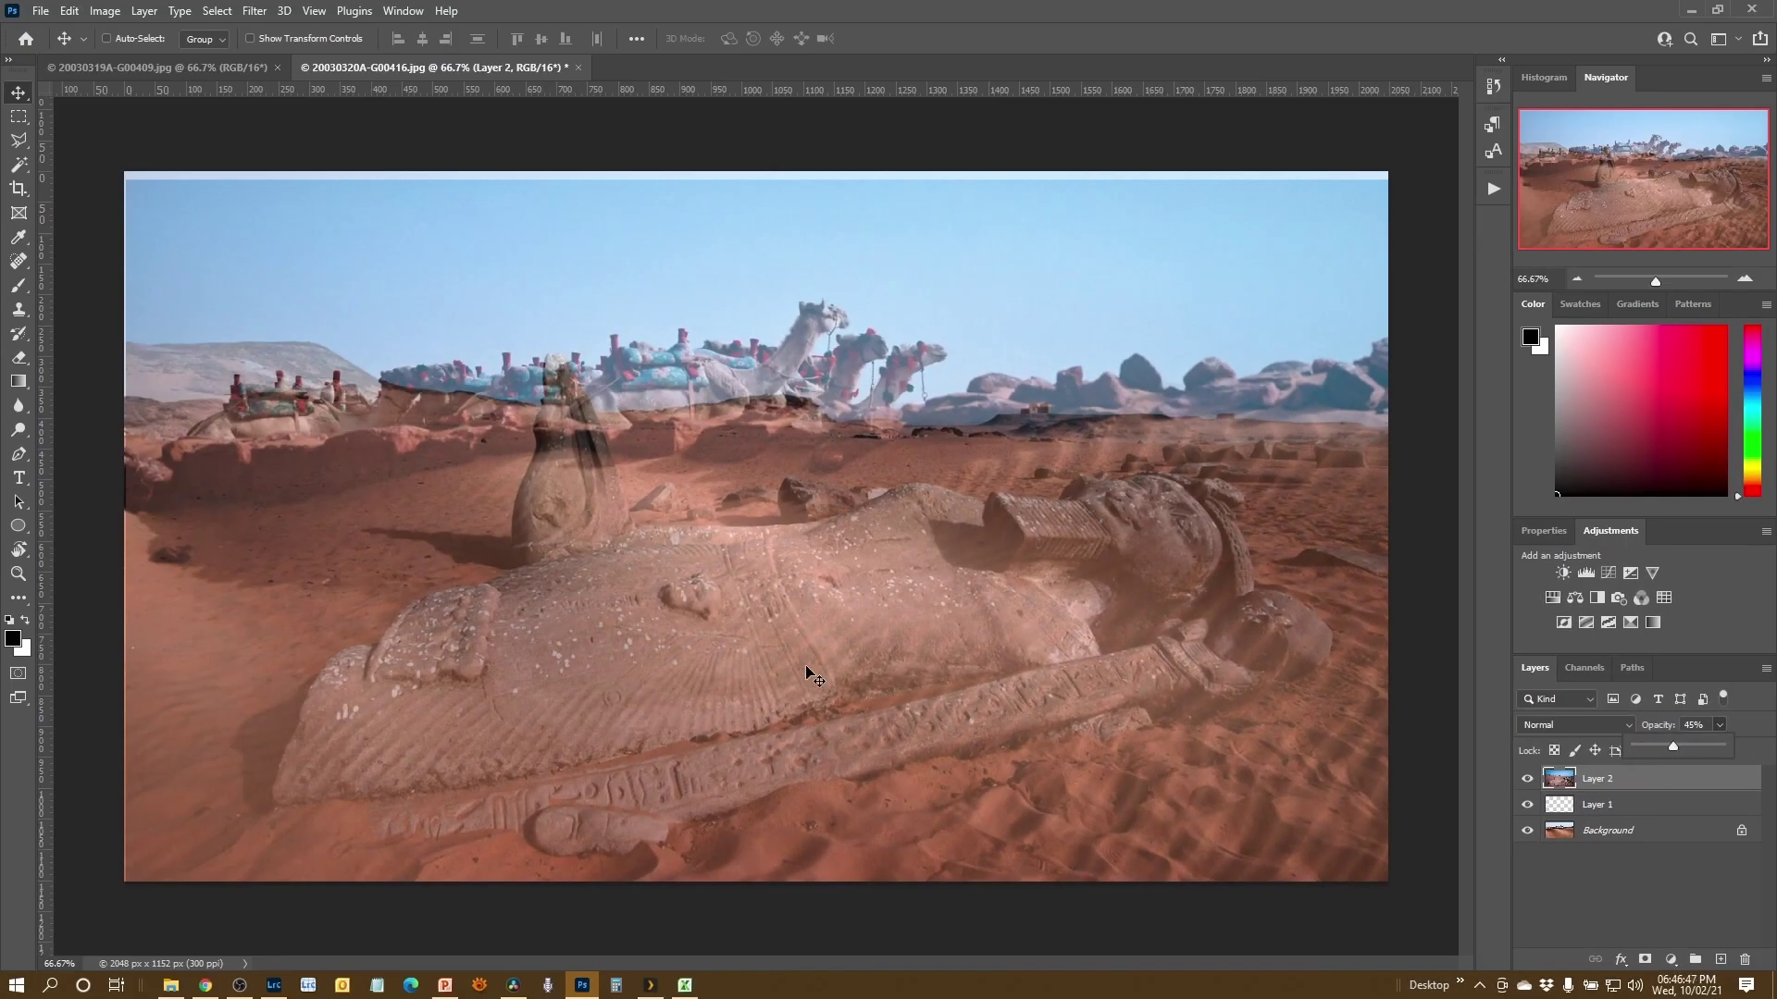
{"action": "mouse_move", "coordinate": [776, 665]}
{"action": "left_mouse_down"}
{"action": "mouse_move", "coordinate": [776, 696]}
{"action": "mouse_move", "coordinate": [776, 679]}
{"action": "left_mouse_up"}
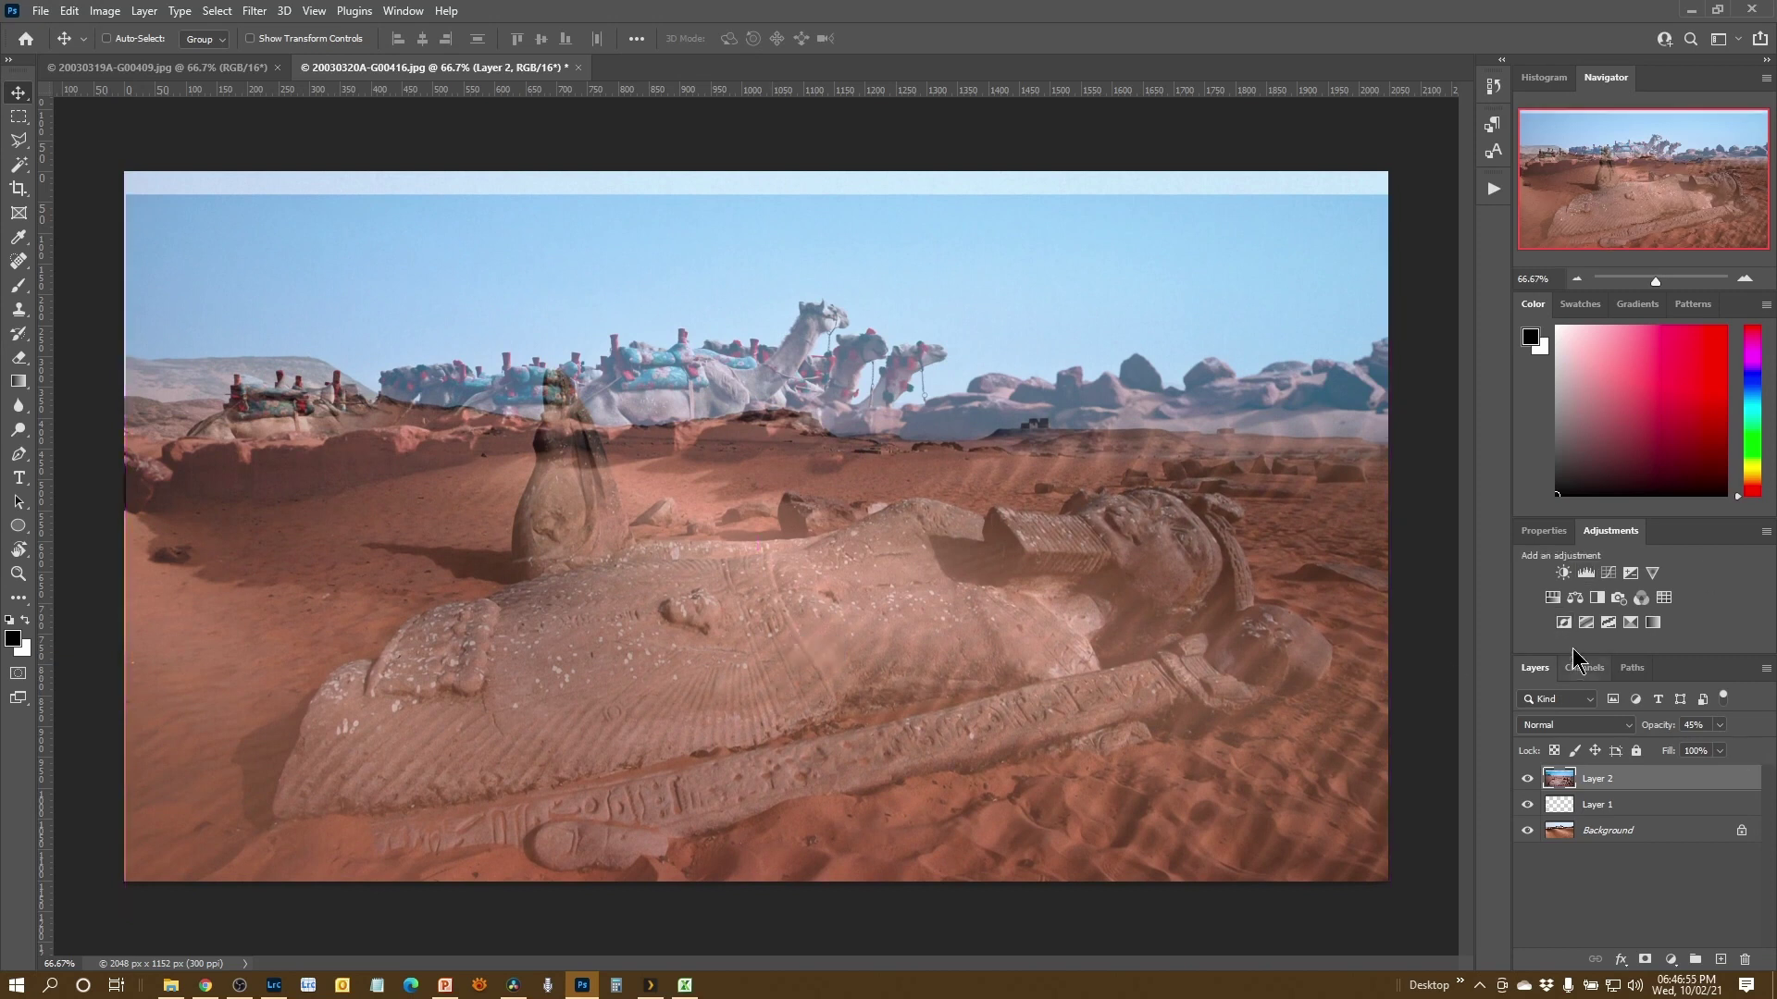
Restore Layer 2's opacity to 100% and nudge the statue photo to cover the canvas's left edge.
{"action": "left_click", "coordinate": [1719, 724]}
{"action": "left_click_drag", "start_coordinate": [1719, 749], "coordinate": [1774, 770]}
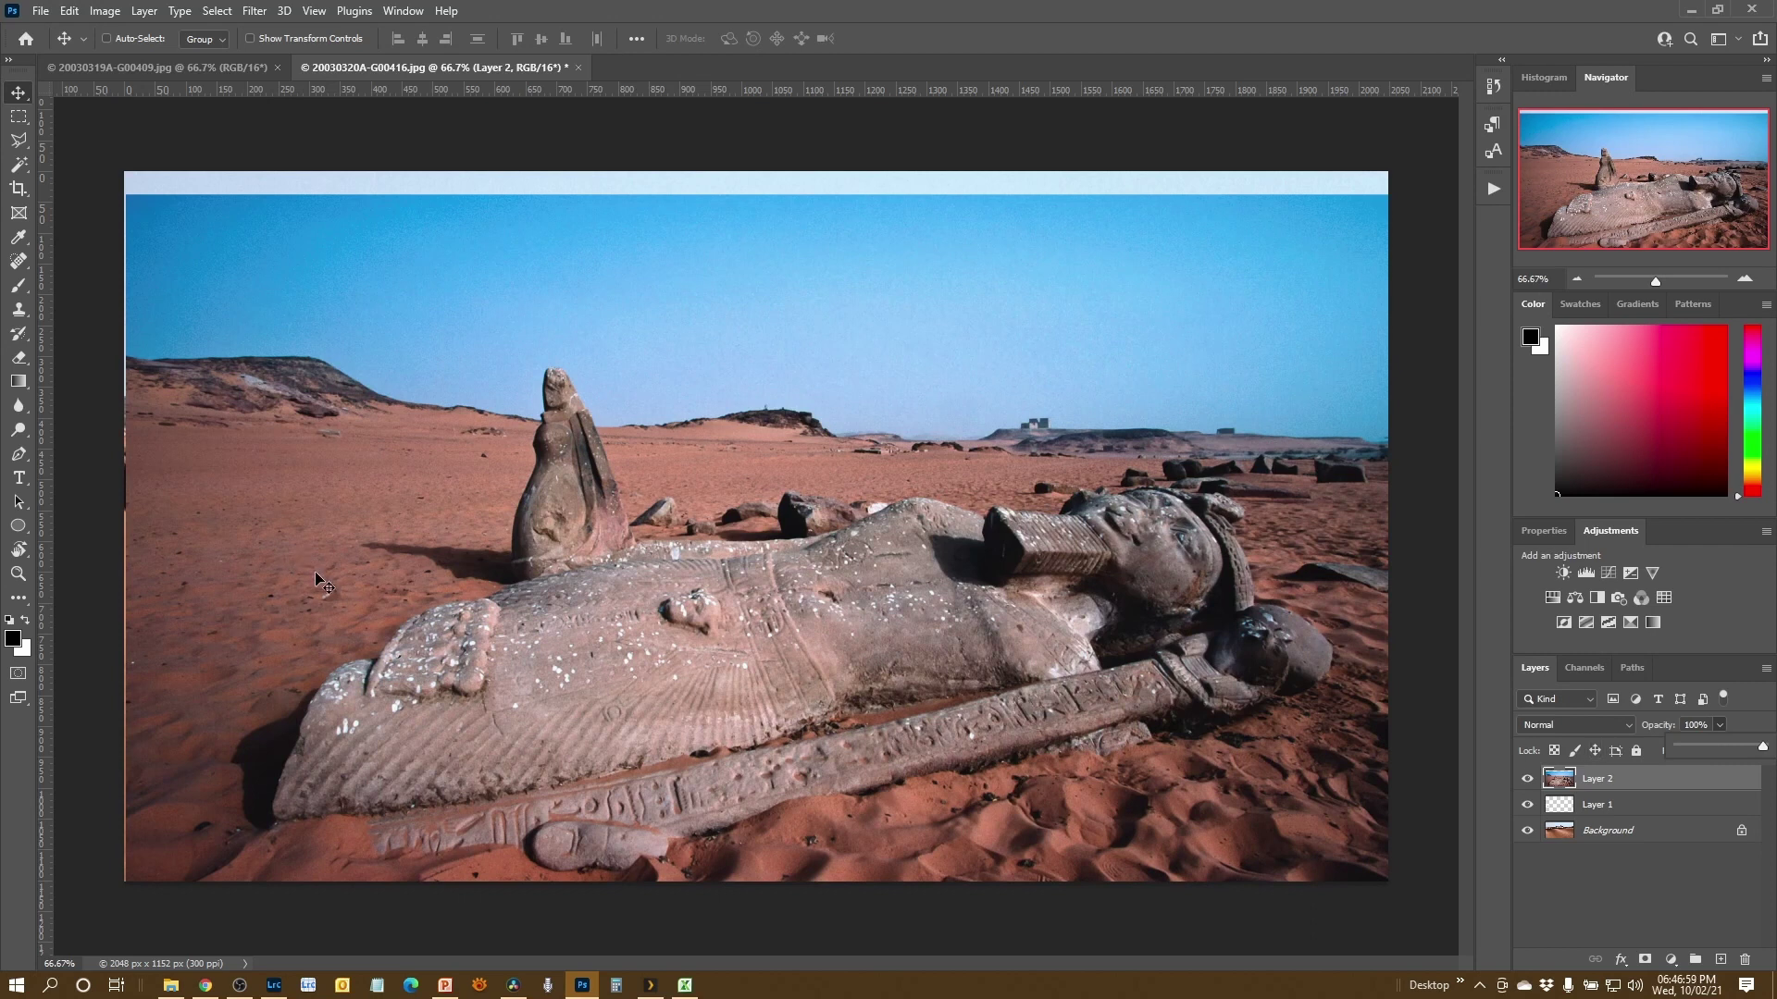
{"action": "left_click", "coordinate": [852, 653]}
{"action": "left_click_drag", "start_coordinate": [851, 652], "coordinate": [848, 657]}
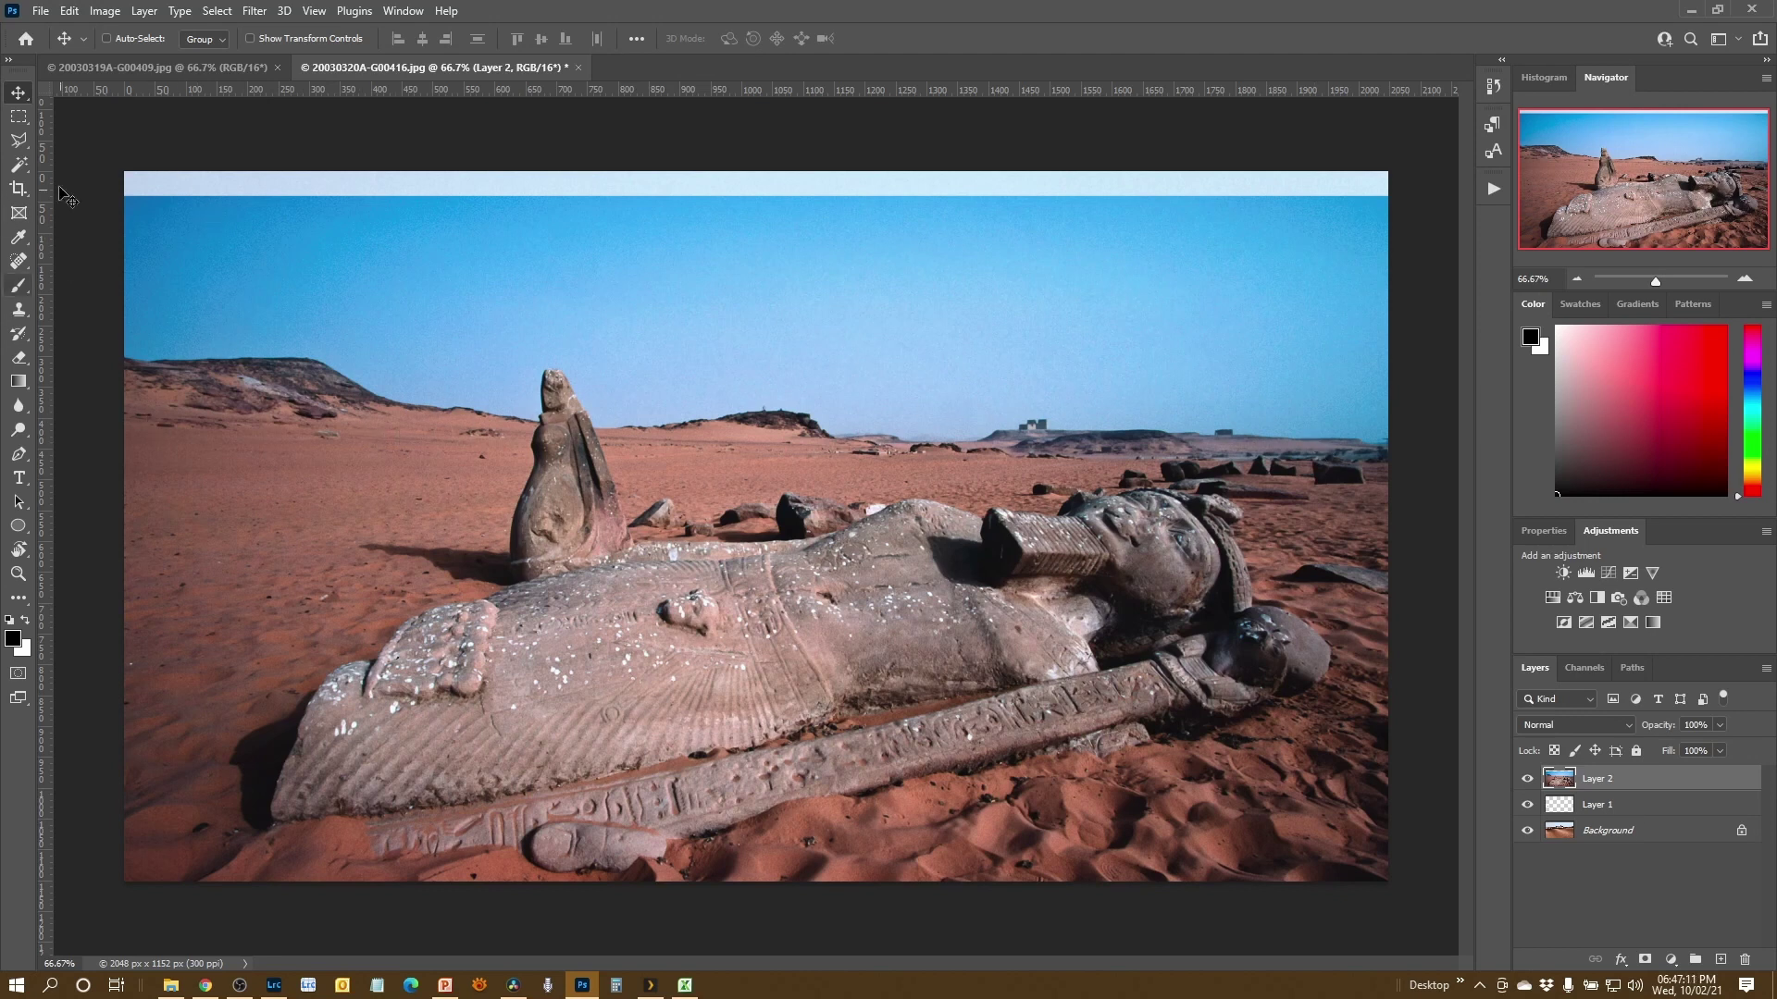
Try erasing the sky, hills and standing figure from Layer 2 with the Eraser at size 700, and undo the erasure.
{"action": "left_click", "coordinate": [19, 357]}
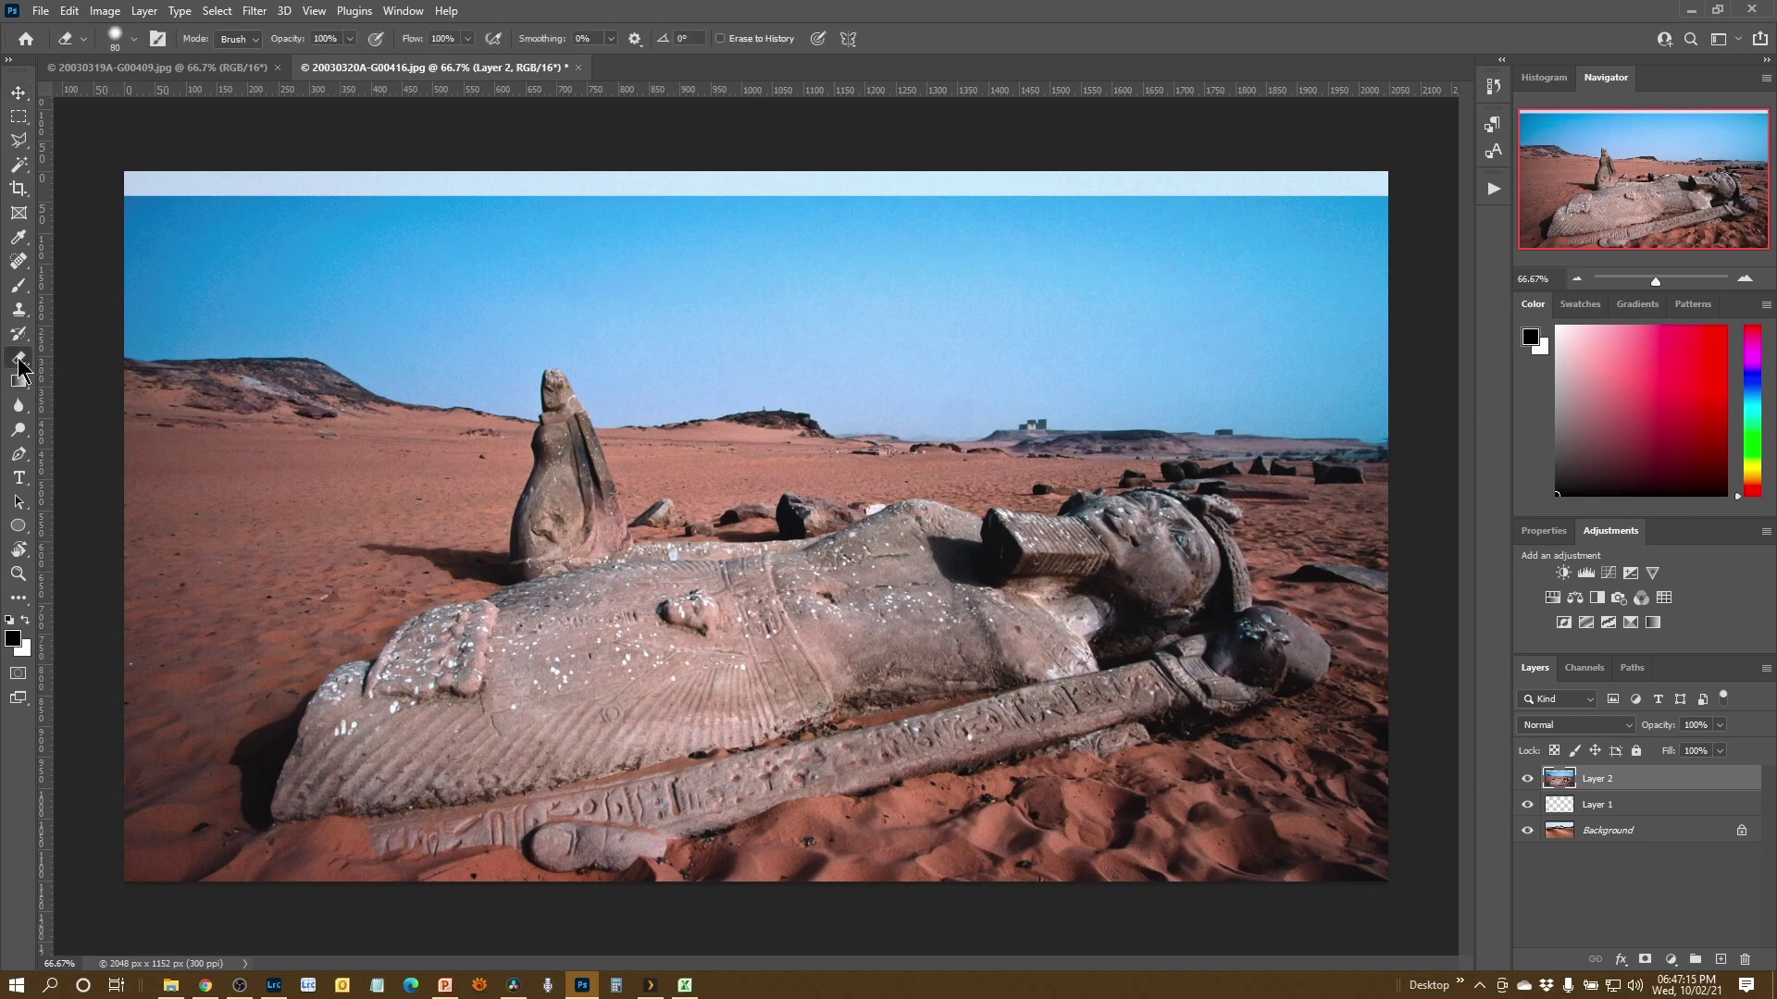
{"action": "key", "text": "bracketright"}
{"action": "key", "text": "bracketright"}
{"action": "key", "text": "bracketright"}
{"action": "key", "text": "bracketright"}
{"action": "key", "text": "bracketright"}
{"action": "key", "text": "bracketright"}
{"action": "key", "text": "bracketright"}
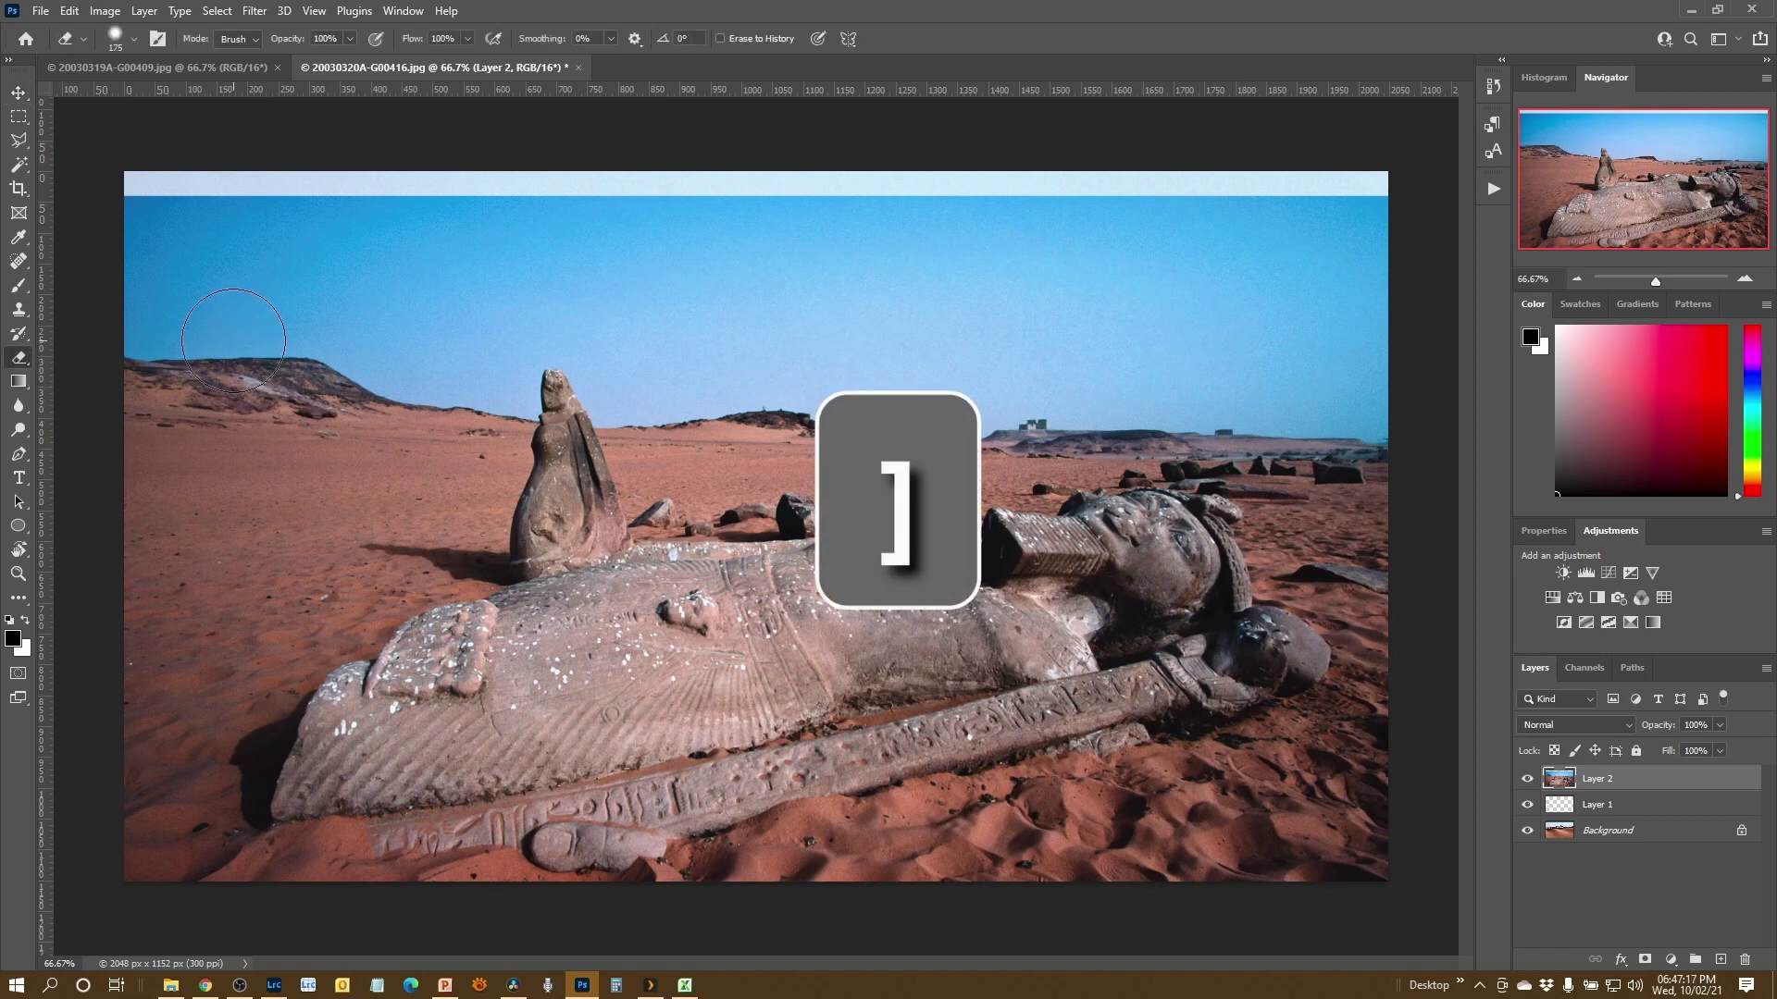
{"action": "key", "text": "bracketright"}
{"action": "key", "text": "bracketright"}
{"action": "key", "text": "bracketright"}
{"action": "key", "text": "bracketright"}
{"action": "key", "text": "bracketright"}
{"action": "key", "text": "bracketright"}
{"action": "key", "text": "bracketright"}
{"action": "key", "text": "bracketright"}
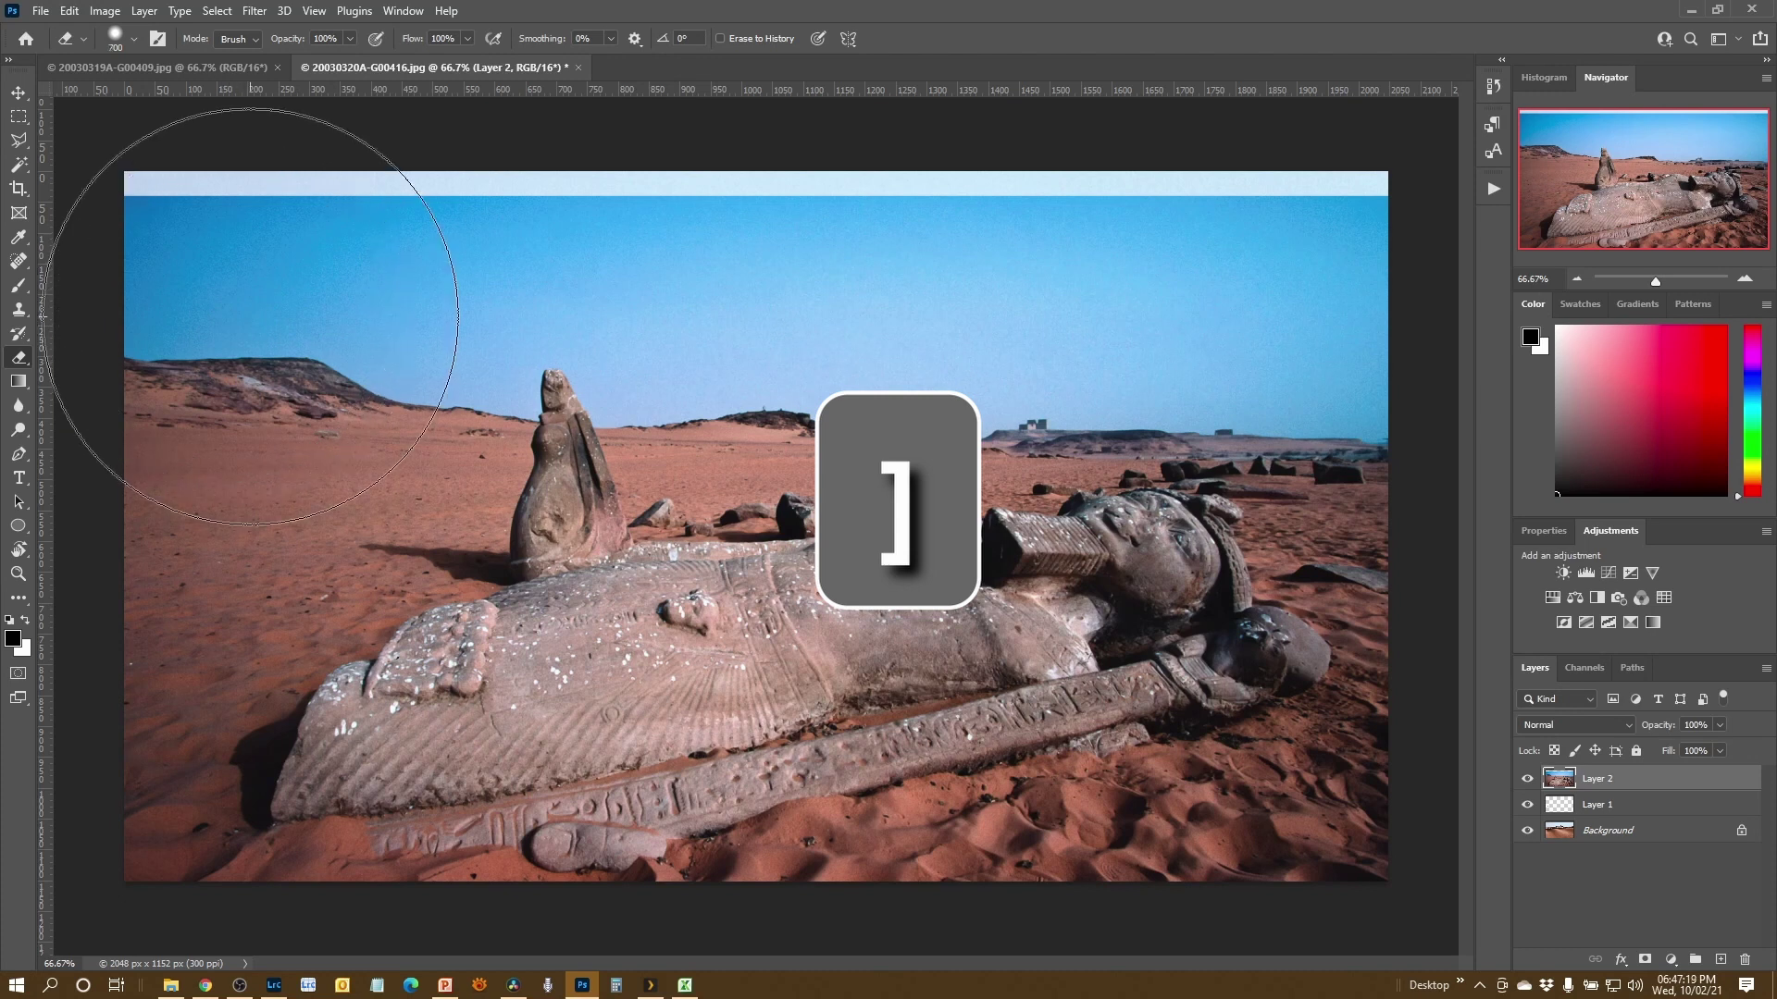
{"action": "mouse_move", "coordinate": [248, 301]}
{"action": "left_mouse_down"}
{"action": "mouse_move", "coordinate": [163, 483]}
{"action": "mouse_move", "coordinate": [281, 400]}
{"action": "mouse_move", "coordinate": [414, 357]}
{"action": "mouse_move", "coordinate": [490, 343]}
{"action": "mouse_move", "coordinate": [580, 372]}
{"action": "mouse_move", "coordinate": [688, 281]}
{"action": "mouse_move", "coordinate": [798, 298]}
{"action": "mouse_move", "coordinate": [847, 265]}
{"action": "mouse_move", "coordinate": [966, 289]}
{"action": "mouse_move", "coordinate": [1177, 282]}
{"action": "mouse_move", "coordinate": [1290, 322]}
{"action": "mouse_move", "coordinate": [1315, 353]}
{"action": "mouse_move", "coordinate": [1275, 396]}
{"action": "left_mouse_up"}
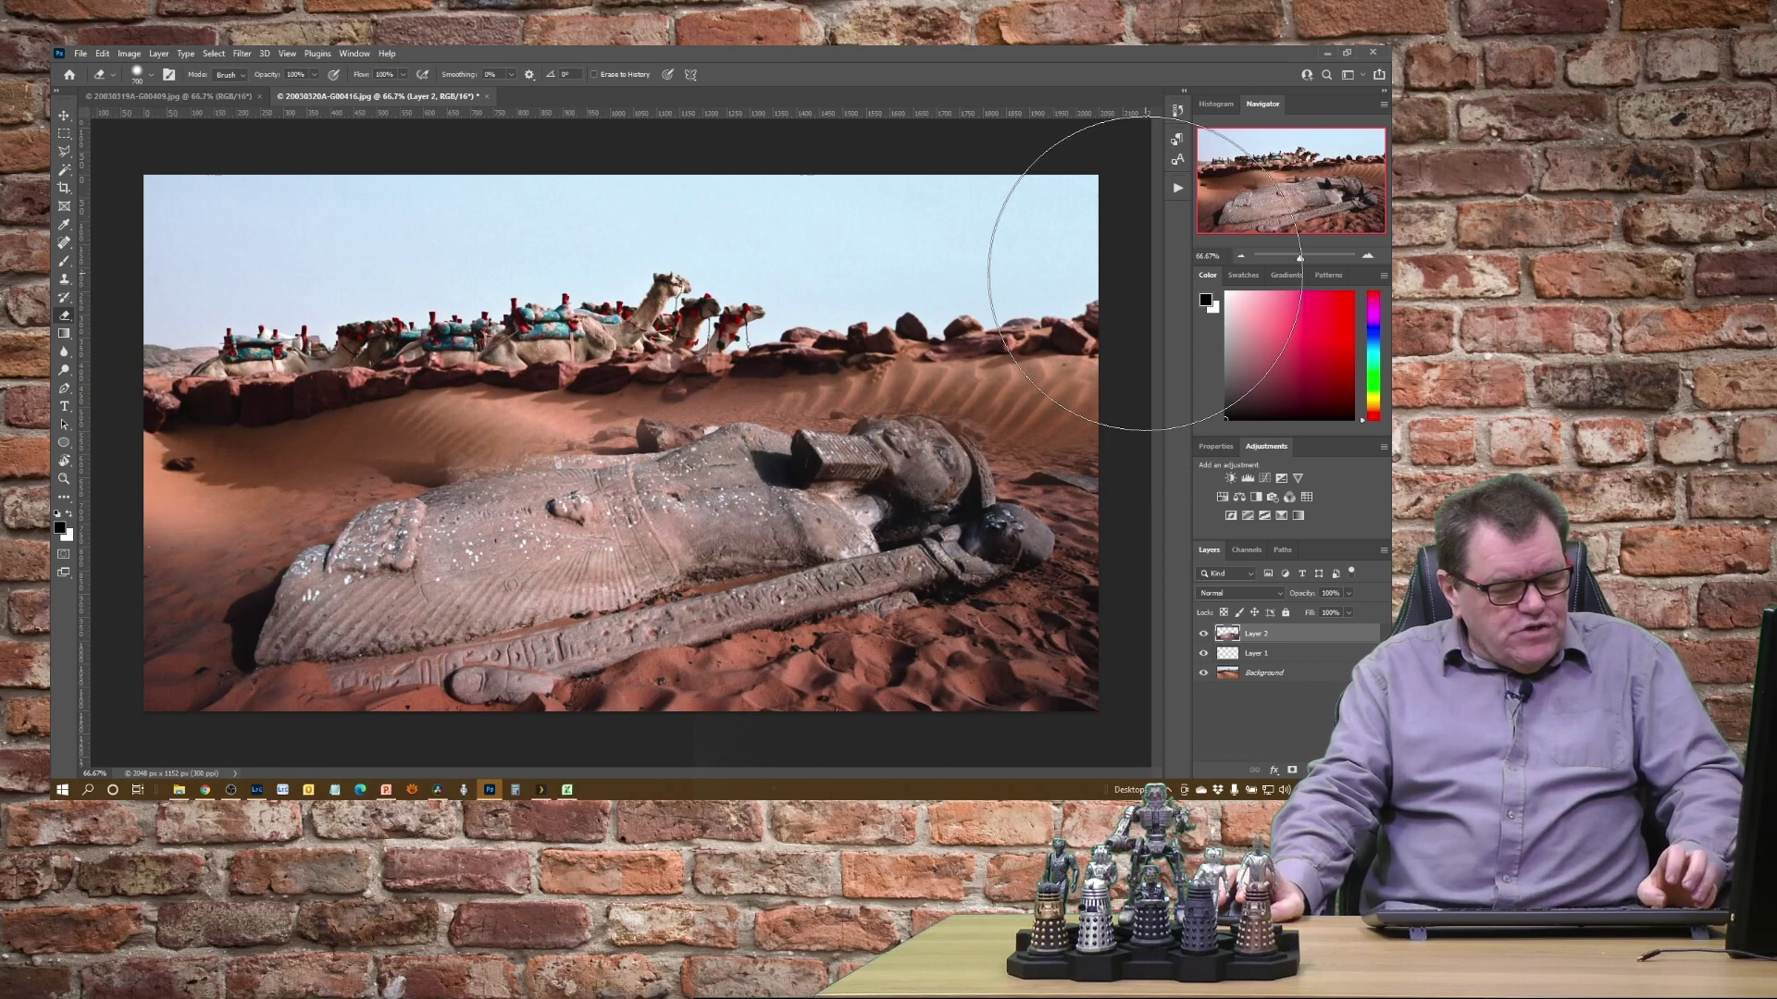
{"action": "key", "text": "ctrl+z"}
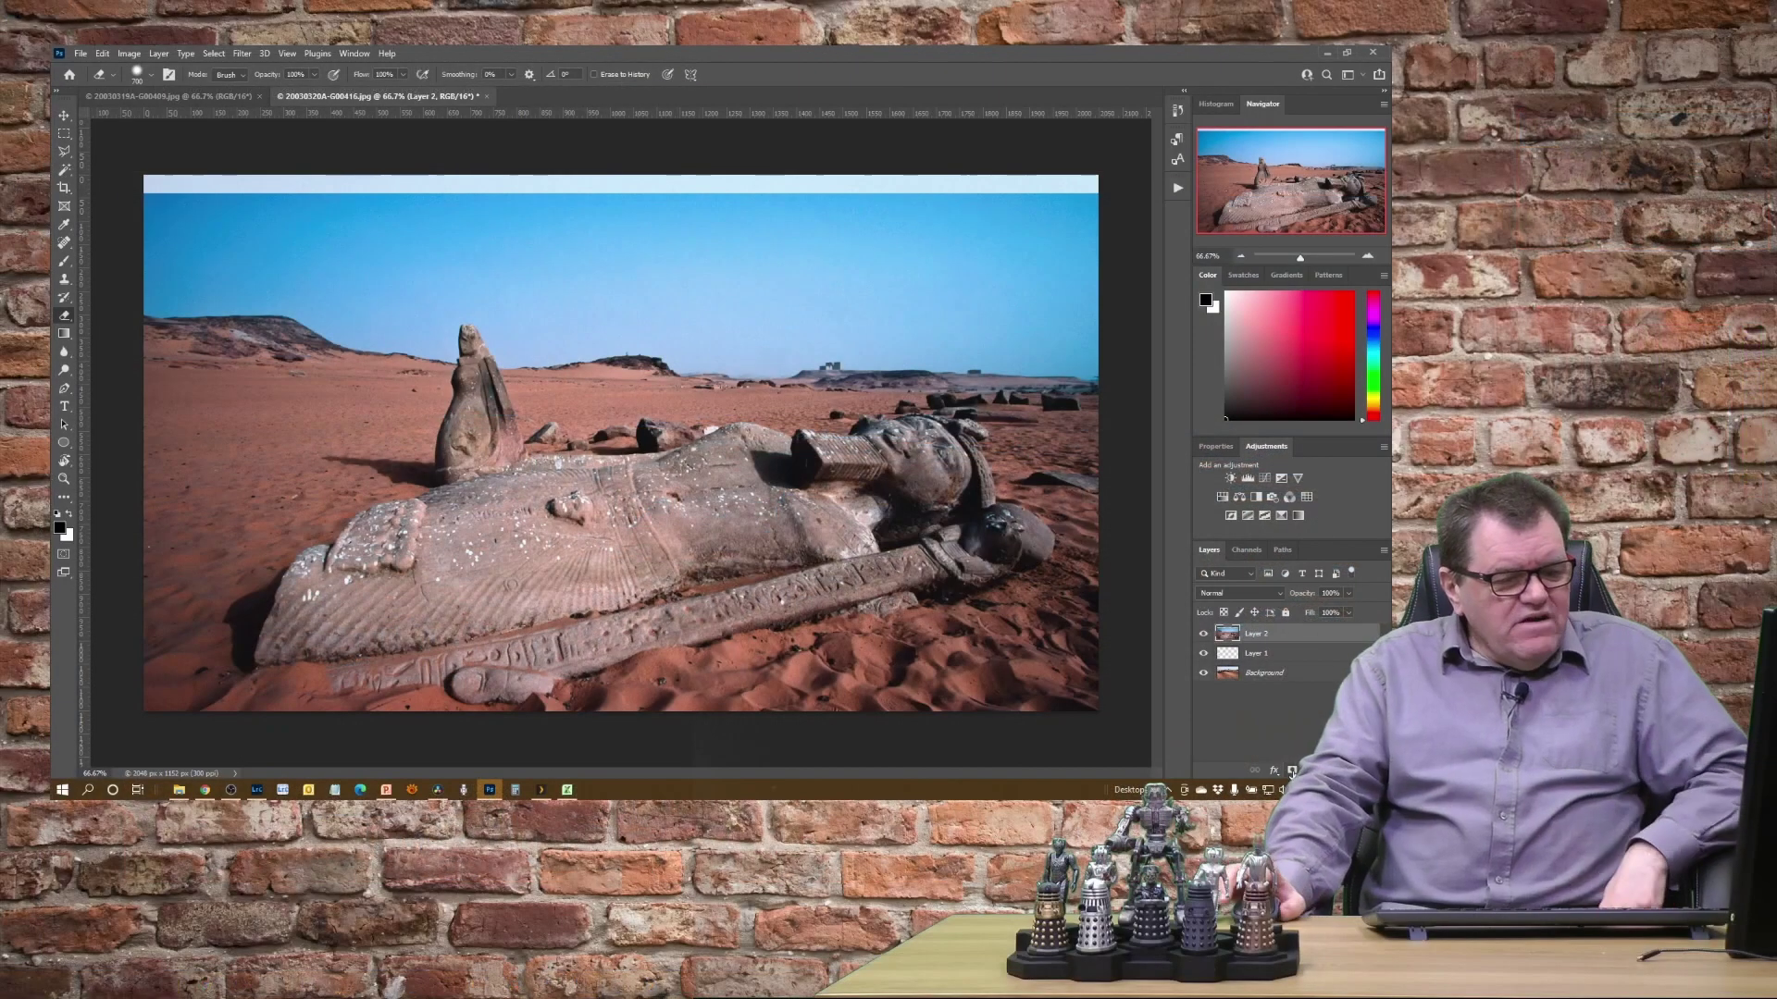
Add a layer mask to Layer 2 and paint it black over parts of the sky, the standing figure and the sand behind the statue.
{"action": "left_click", "coordinate": [1293, 771]}
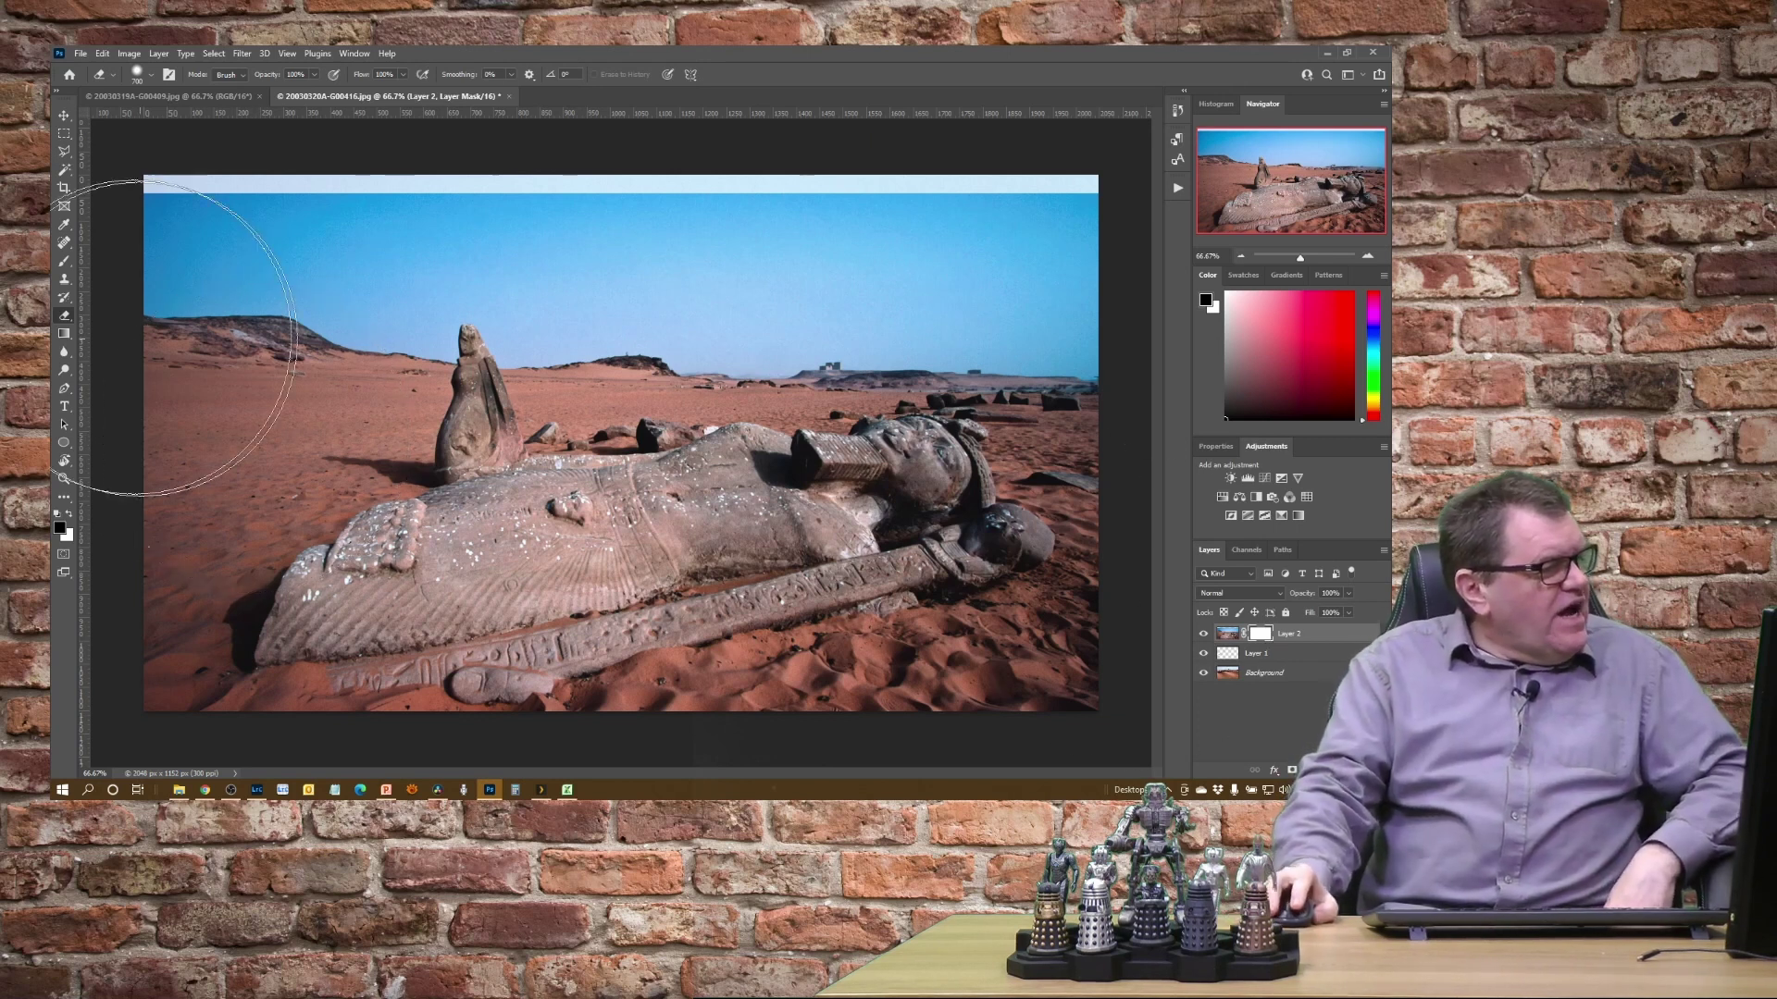
{"action": "left_click", "coordinate": [65, 266]}
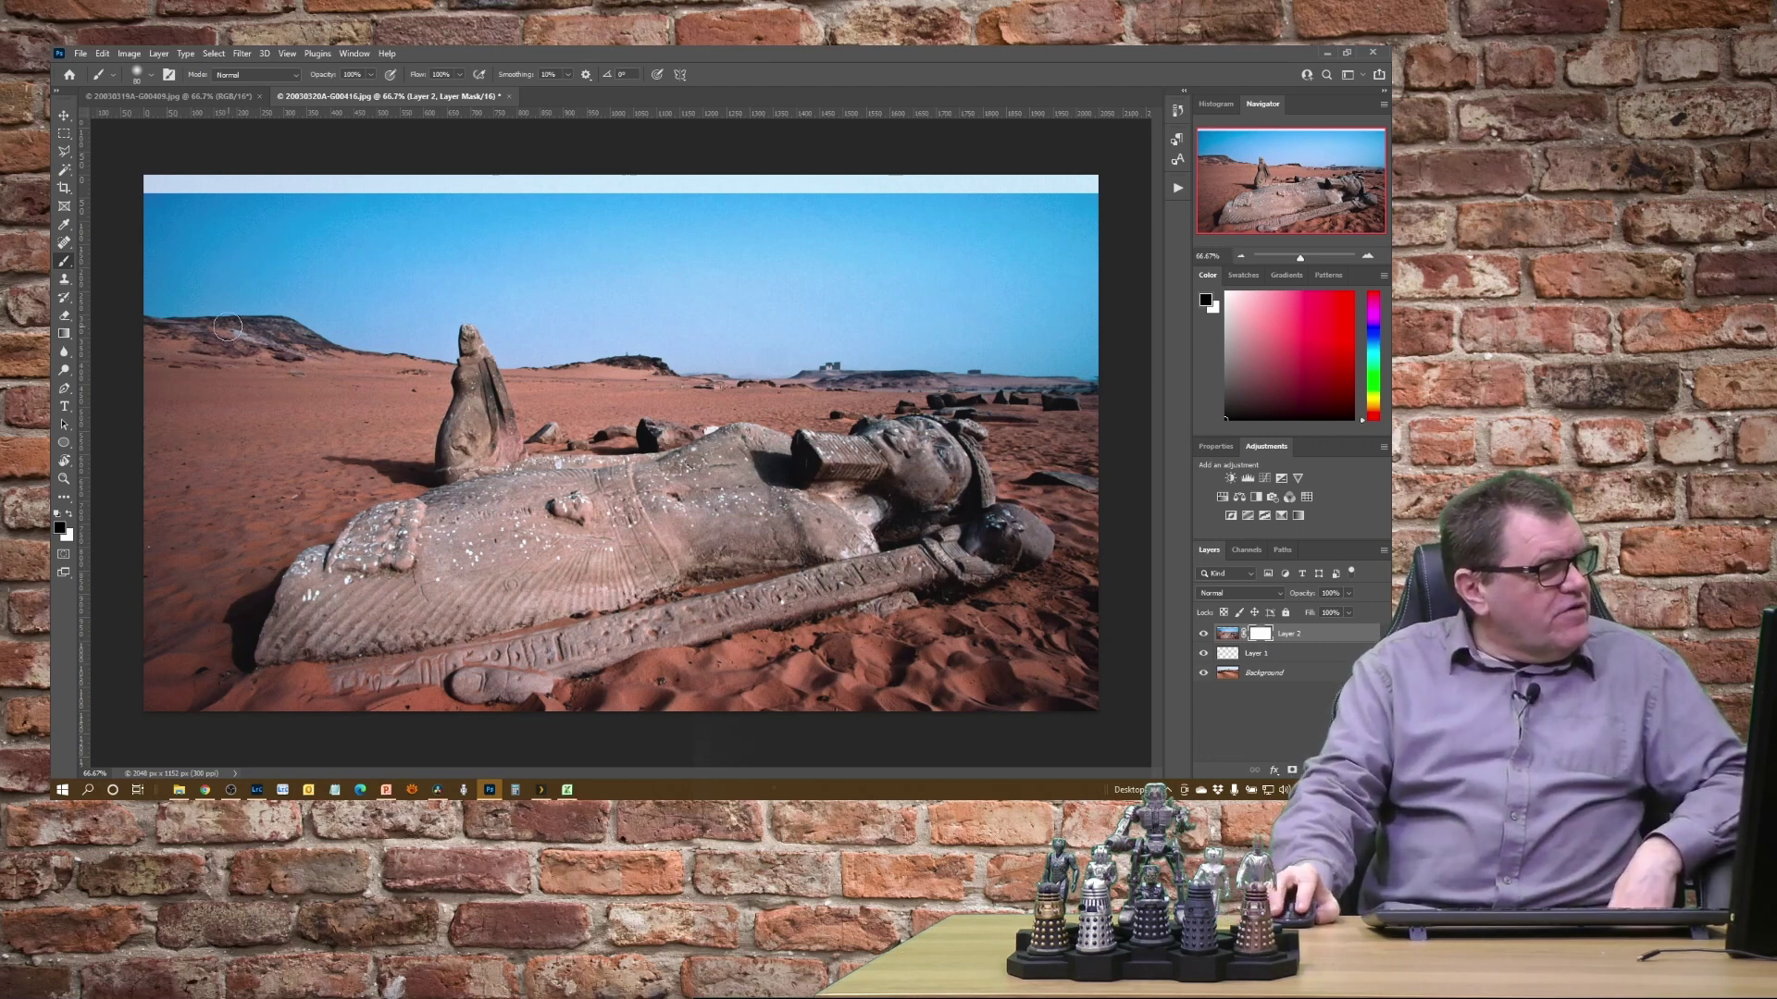
{"action": "left_click_drag", "start_coordinate": [234, 304], "coordinate": [494, 274]}
{"action": "mouse_move", "coordinate": [618, 359]}
{"action": "left_mouse_down"}
{"action": "mouse_move", "coordinate": [649, 334]}
{"action": "mouse_move", "coordinate": [661, 354]}
{"action": "mouse_move", "coordinate": [730, 328]}
{"action": "mouse_move", "coordinate": [601, 307]}
{"action": "mouse_move", "coordinate": [612, 326]}
{"action": "mouse_move", "coordinate": [596, 332]}
{"action": "mouse_move", "coordinate": [552, 290]}
{"action": "mouse_move", "coordinate": [568, 287]}
{"action": "mouse_move", "coordinate": [428, 281]}
{"action": "mouse_move", "coordinate": [451, 294]}
{"action": "mouse_move", "coordinate": [426, 302]}
{"action": "mouse_move", "coordinate": [434, 314]}
{"action": "mouse_move", "coordinate": [491, 344]}
{"action": "mouse_move", "coordinate": [444, 431]}
{"action": "mouse_move", "coordinate": [463, 434]}
{"action": "mouse_move", "coordinate": [458, 462]}
{"action": "mouse_move", "coordinate": [516, 434]}
{"action": "mouse_move", "coordinate": [708, 412]}
{"action": "left_mouse_up"}
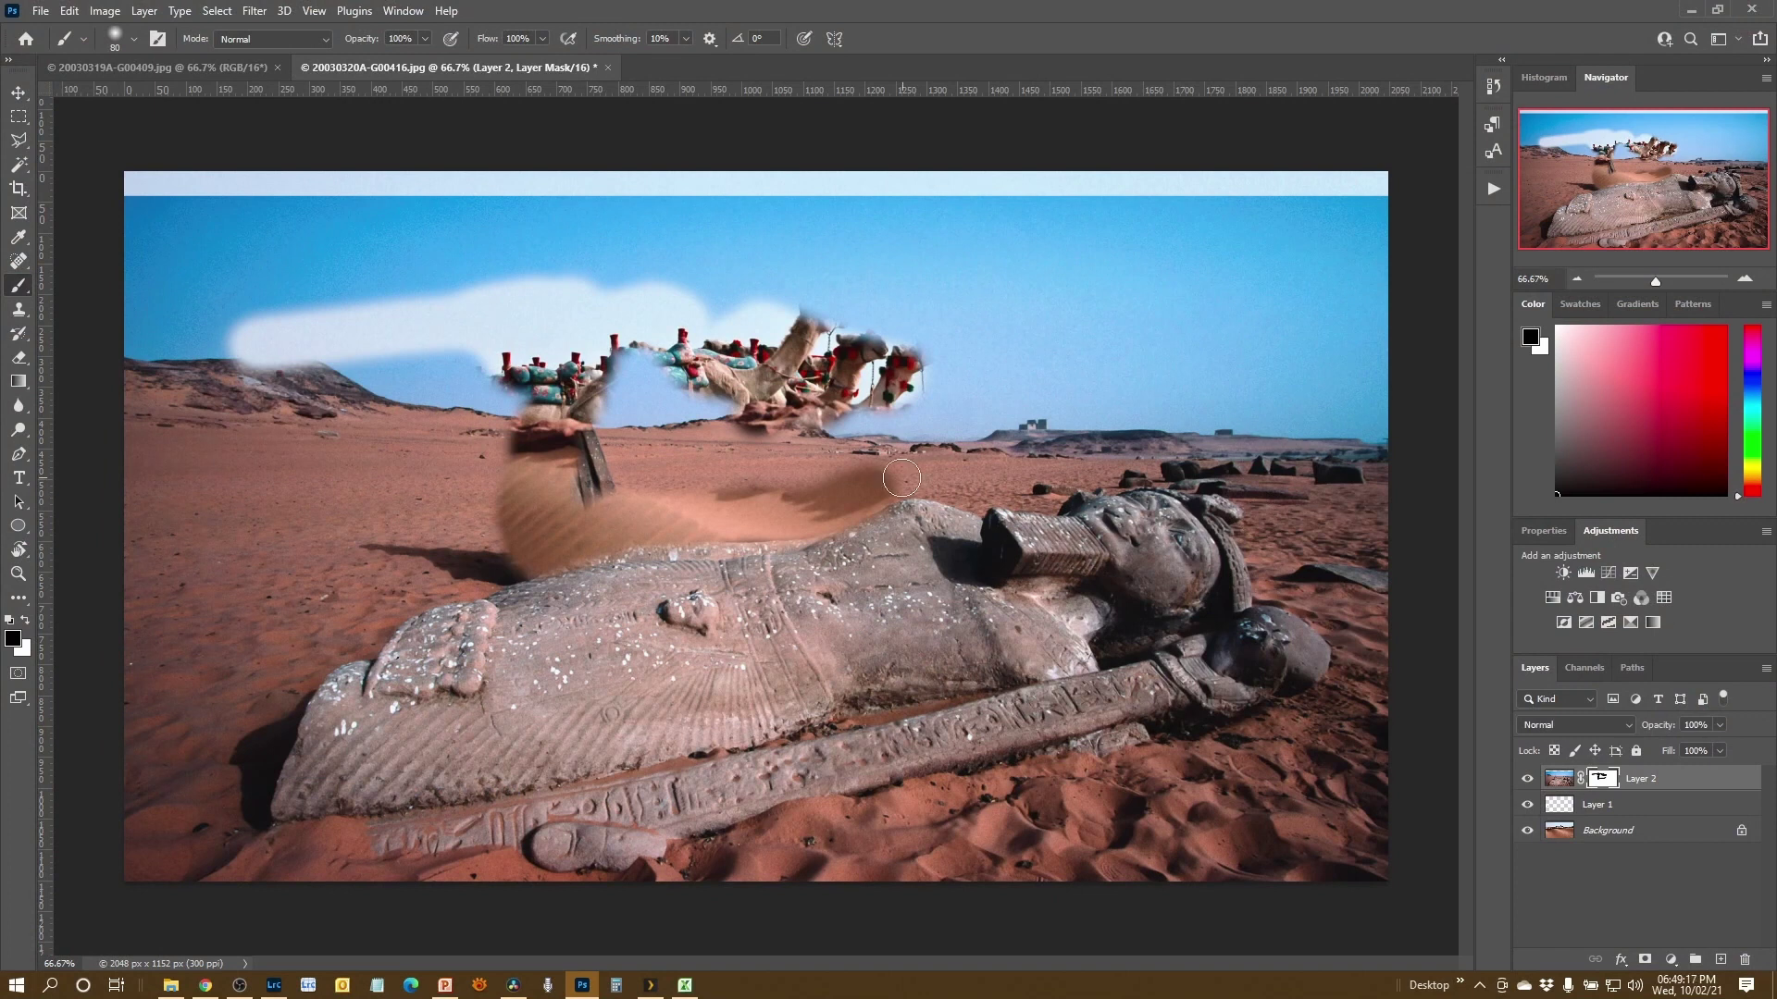
{"action": "mouse_move", "coordinate": [901, 479]}
{"action": "left_mouse_down"}
{"action": "mouse_move", "coordinate": [1042, 496]}
{"action": "mouse_move", "coordinate": [1067, 469]}
{"action": "mouse_move", "coordinate": [1130, 459]}
{"action": "mouse_move", "coordinate": [1260, 501]}
{"action": "mouse_move", "coordinate": [1388, 467]}
{"action": "left_mouse_up"}
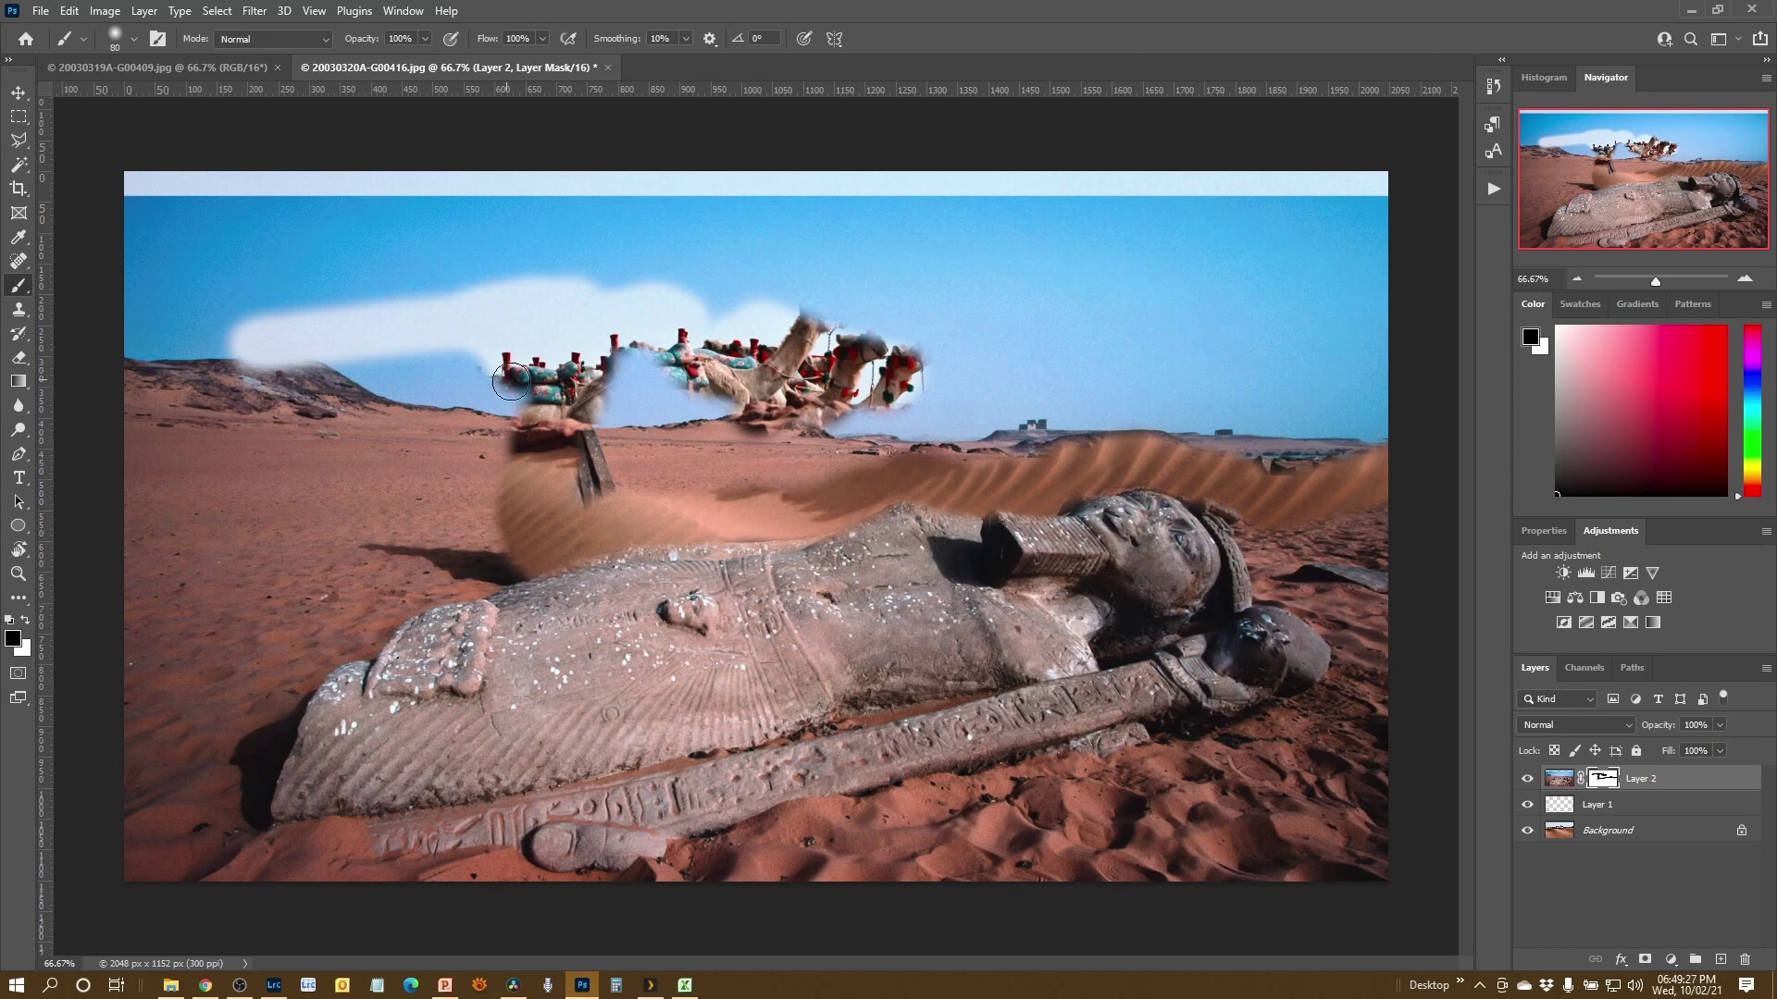
Mask out the remaining sky, hills and background desert above the statue on Layer 2 with a black brush at size 600.
{"action": "key", "text": "bracketright"}
{"action": "key", "text": "bracketright"}
{"action": "key", "text": "bracketright"}
{"action": "key", "text": "bracketright"}
{"action": "key", "text": "bracketright"}
{"action": "key", "text": "bracketright"}
{"action": "key", "text": "bracketright"}
{"action": "key", "text": "bracketright"}
{"action": "key", "text": "bracketright"}
{"action": "key", "text": "bracketright"}
{"action": "key", "text": "bracketright"}
{"action": "key", "text": "bracketright"}
{"action": "key", "text": "bracketleft"}
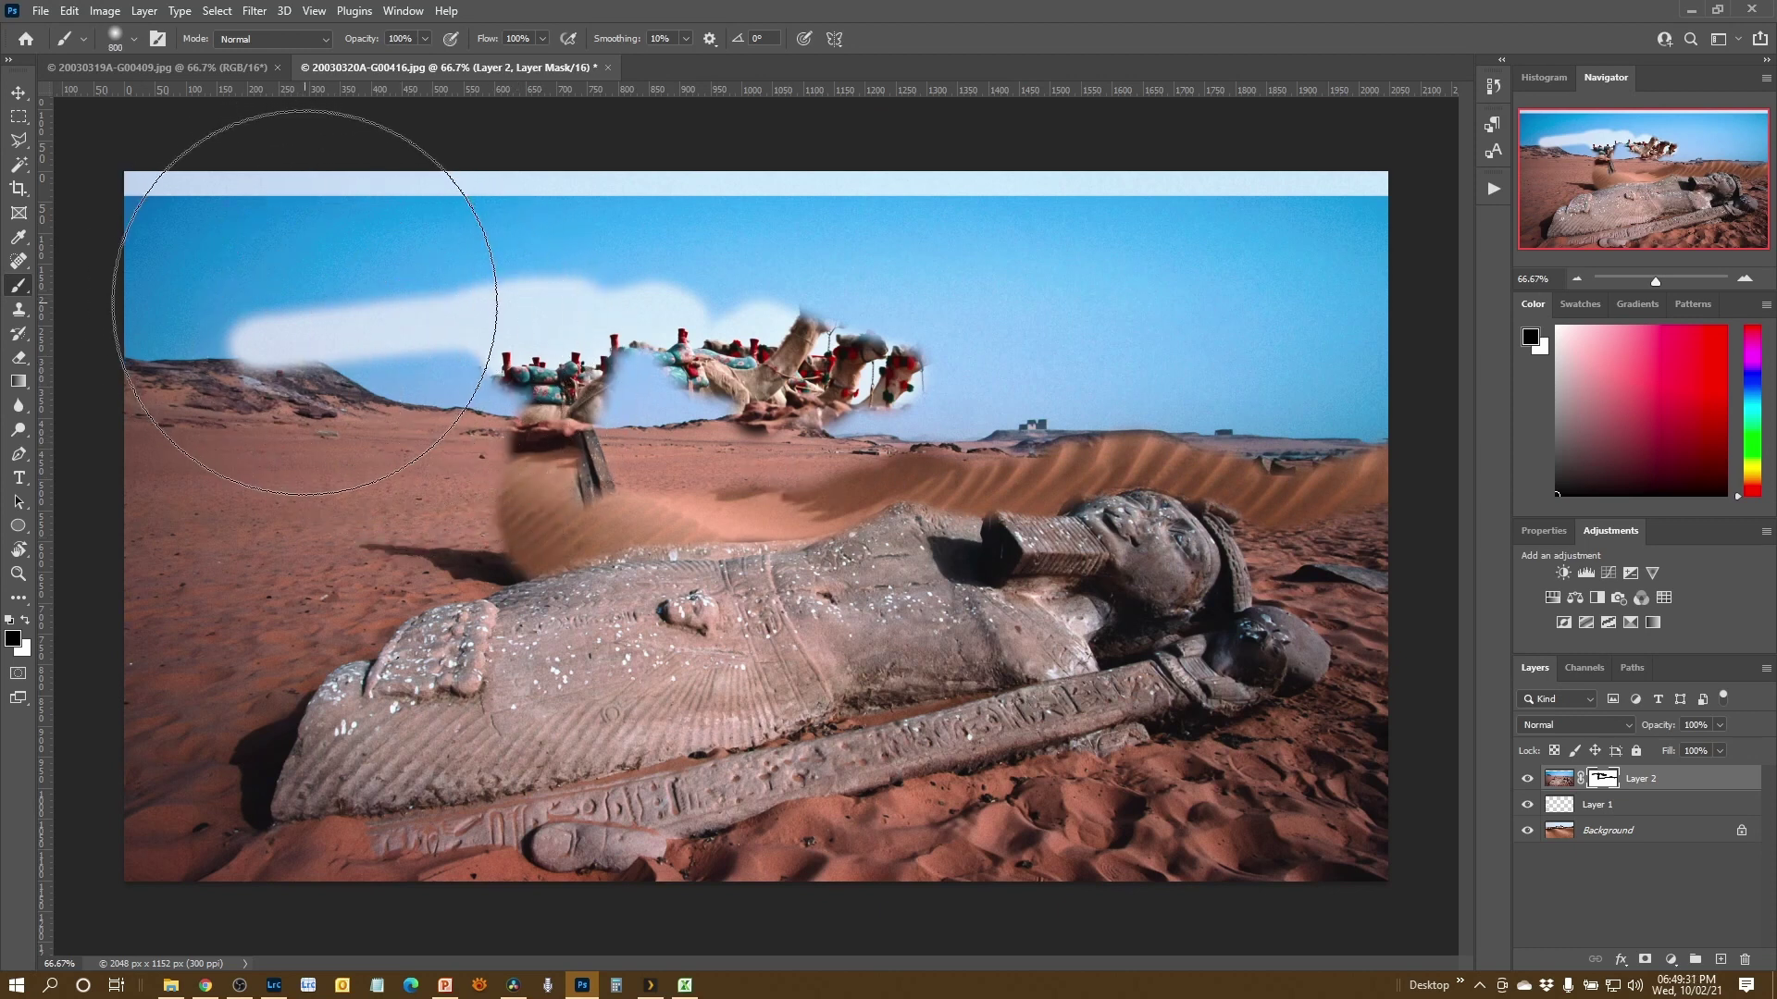
{"action": "mouse_move", "coordinate": [233, 278]}
{"action": "left_mouse_down"}
{"action": "mouse_move", "coordinate": [214, 335]}
{"action": "mouse_move", "coordinate": [326, 432]}
{"action": "mouse_move", "coordinate": [592, 273]}
{"action": "mouse_move", "coordinate": [665, 312]}
{"action": "mouse_move", "coordinate": [936, 266]}
{"action": "mouse_move", "coordinate": [998, 307]}
{"action": "mouse_move", "coordinate": [1221, 309]}
{"action": "mouse_move", "coordinate": [1270, 234]}
{"action": "mouse_move", "coordinate": [1384, 399]}
{"action": "left_mouse_up"}
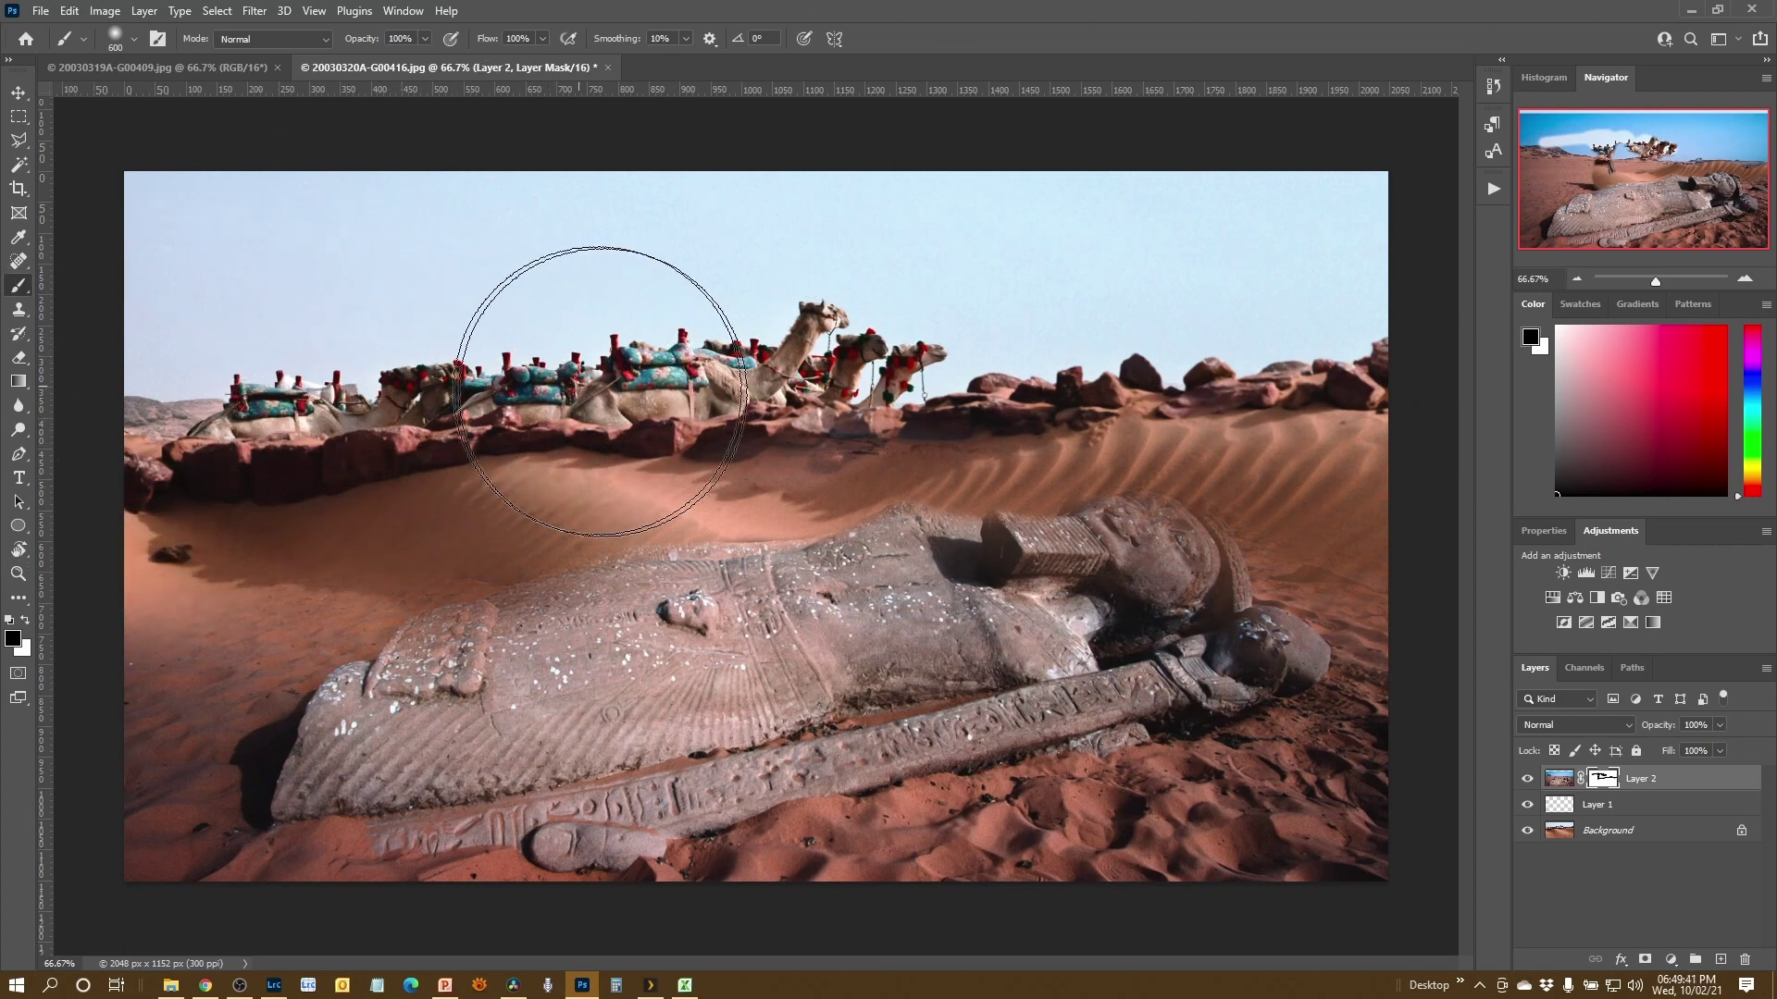
{"action": "mouse_move", "coordinate": [618, 394]}
{"action": "left_mouse_down"}
{"action": "mouse_move", "coordinate": [711, 413]}
{"action": "mouse_move", "coordinate": [816, 343]}
{"action": "mouse_move", "coordinate": [1001, 333]}
{"action": "left_mouse_up"}
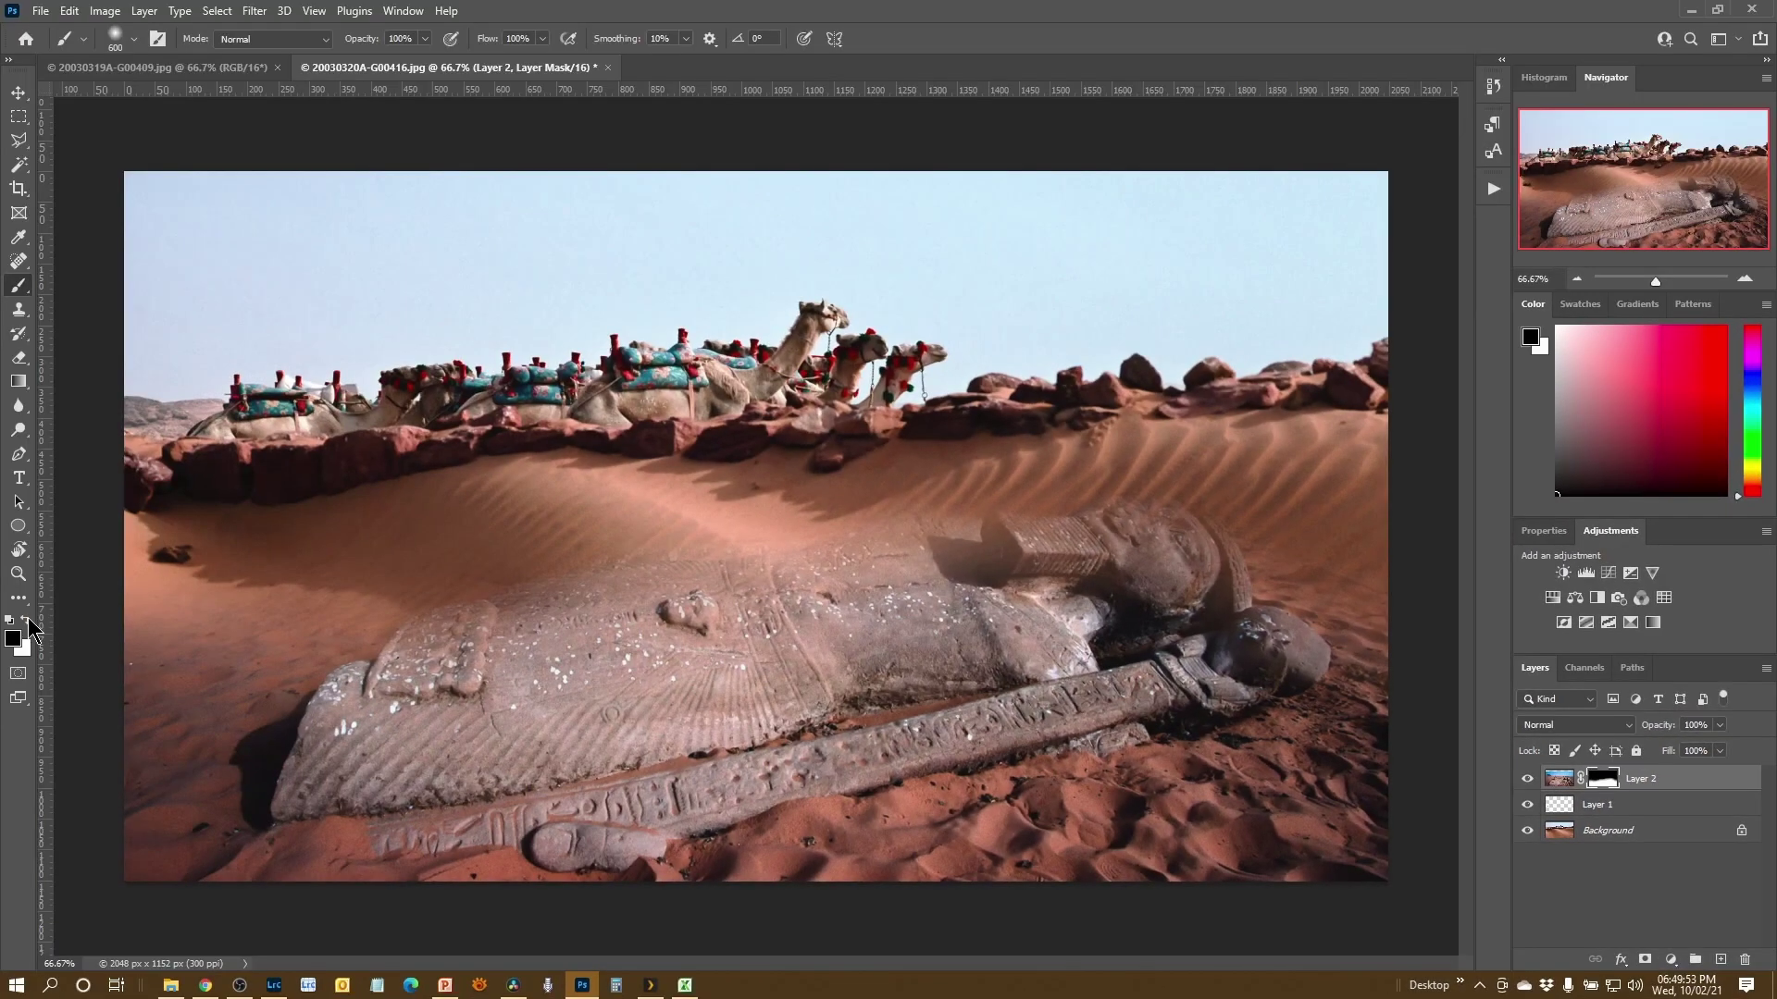
Paint the faded upper body and head of the statue back in on Layer 2's mask with a white brush at size 90.
{"action": "left_click", "coordinate": [25, 618]}
{"action": "key", "text": "bracketleft"}
{"action": "key", "text": "bracketleft"}
{"action": "key", "text": "bracketleft"}
{"action": "key", "text": "bracketleft"}
{"action": "key", "text": "bracketleft"}
{"action": "key", "text": "bracketleft"}
{"action": "key", "text": "bracketleft"}
{"action": "key", "text": "bracketleft"}
{"action": "key", "text": "bracketleft"}
{"action": "key", "text": "bracketleft"}
{"action": "mouse_move", "coordinate": [356, 686]}
{"action": "left_mouse_down"}
{"action": "mouse_move", "coordinate": [400, 670]}
{"action": "mouse_move", "coordinate": [394, 696]}
{"action": "mouse_move", "coordinate": [334, 735]}
{"action": "mouse_move", "coordinate": [419, 691]}
{"action": "mouse_move", "coordinate": [424, 633]}
{"action": "mouse_move", "coordinate": [476, 626]}
{"action": "mouse_move", "coordinate": [481, 678]}
{"action": "mouse_move", "coordinate": [524, 611]}
{"action": "mouse_move", "coordinate": [716, 603]}
{"action": "mouse_move", "coordinate": [980, 555]}
{"action": "mouse_move", "coordinate": [919, 553]}
{"action": "left_mouse_up"}
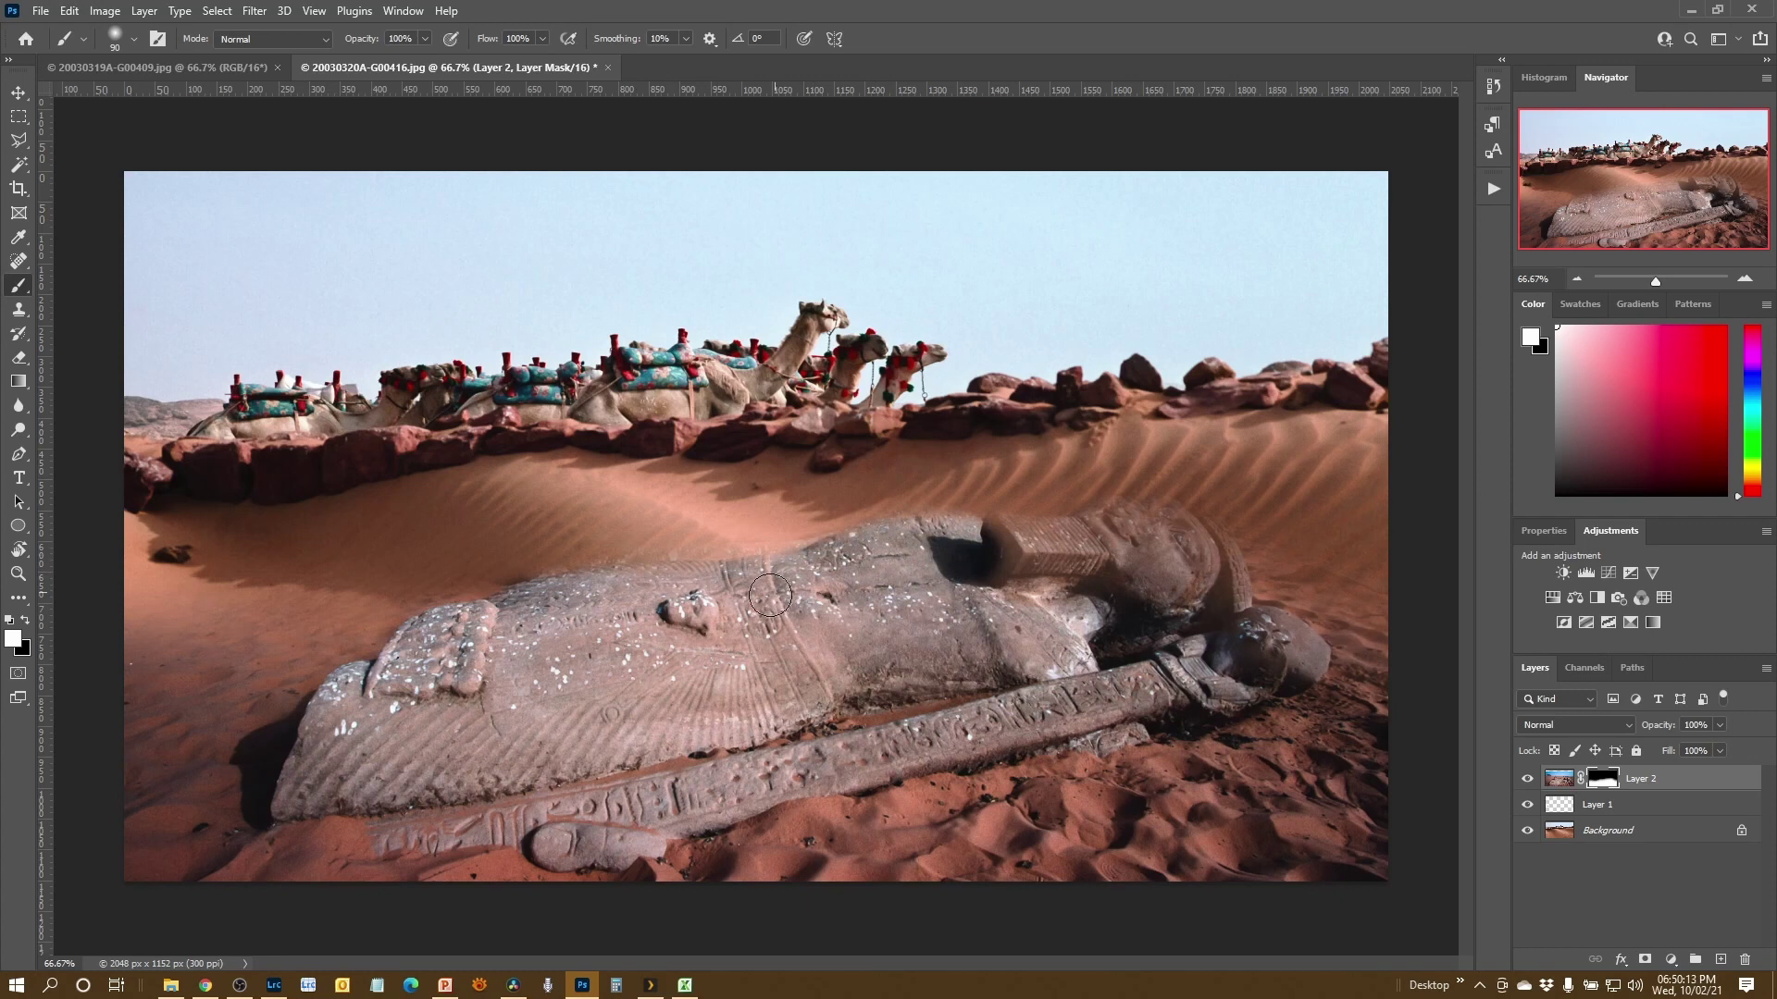
{"action": "left_click_drag", "start_coordinate": [814, 580], "coordinate": [656, 581]}
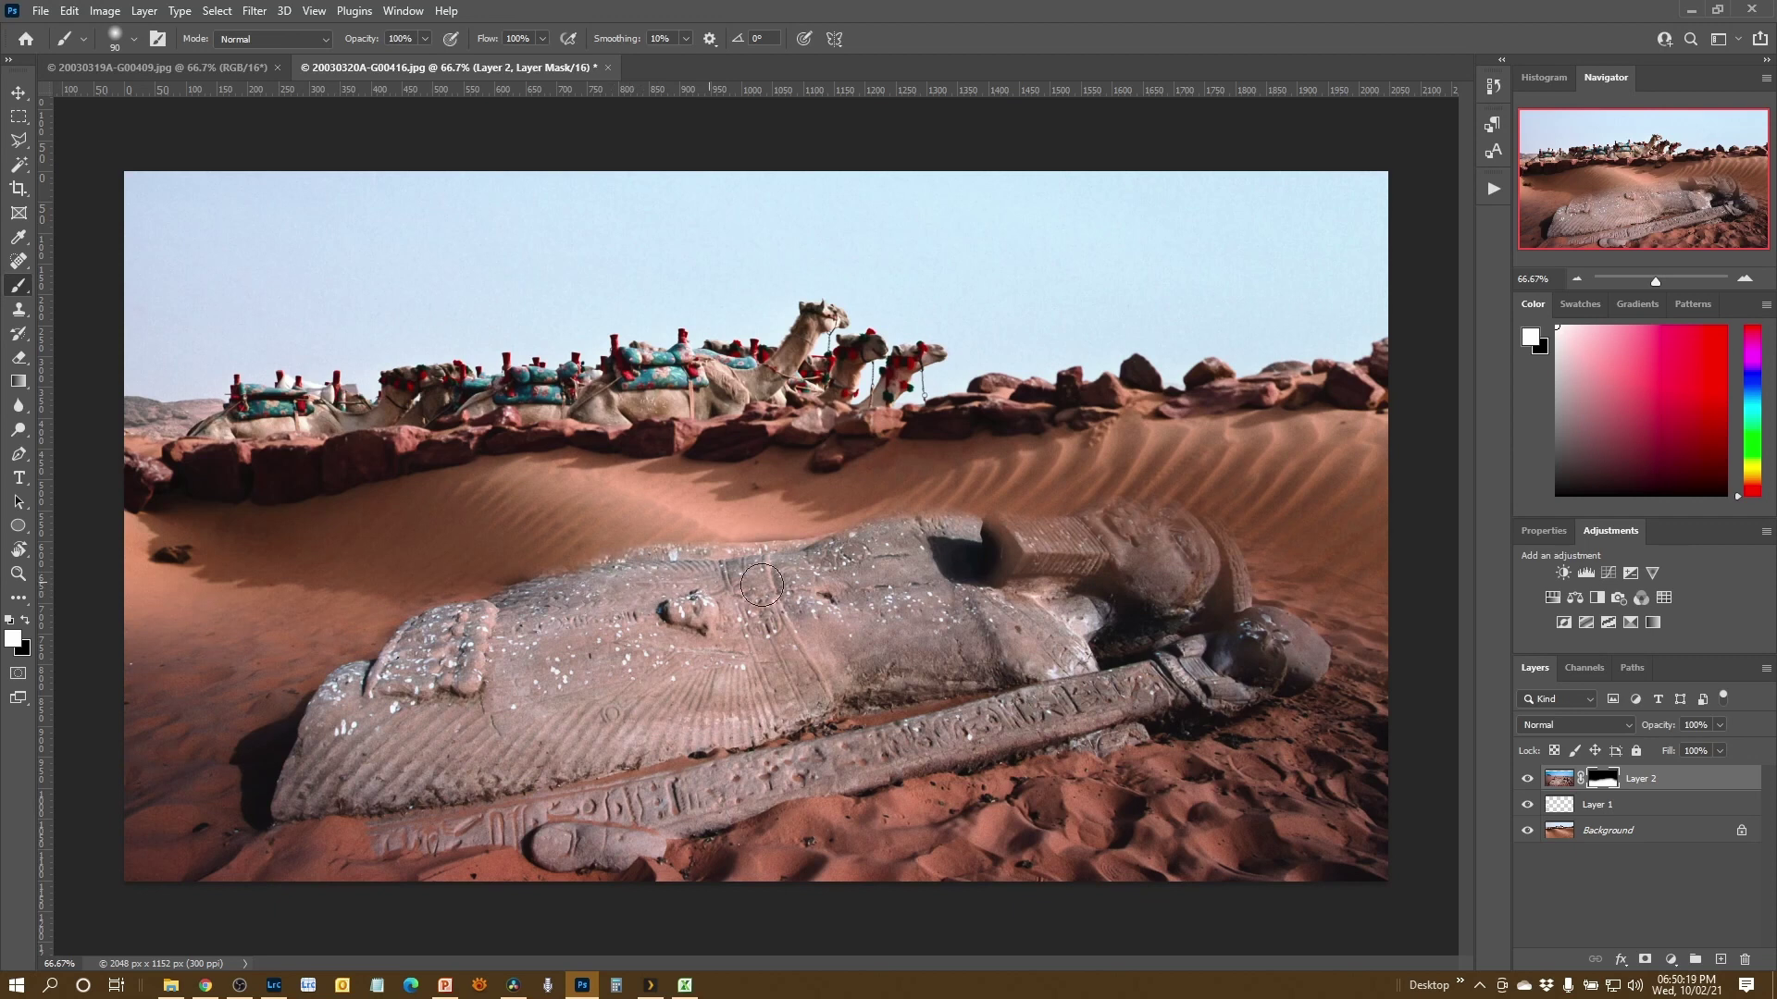
{"action": "mouse_move", "coordinate": [931, 544]}
{"action": "left_mouse_down"}
{"action": "mouse_move", "coordinate": [1093, 550]}
{"action": "mouse_move", "coordinate": [1162, 519]}
{"action": "mouse_move", "coordinate": [1217, 570]}
{"action": "mouse_move", "coordinate": [1170, 620]}
{"action": "mouse_move", "coordinate": [1195, 546]}
{"action": "left_mouse_up"}
Refine the upper edge of the statue's torso on the mask with a white brush at size 50, and switch the painting colour to black.
{"action": "key", "text": "bracketleft"}
{"action": "key", "text": "bracketleft"}
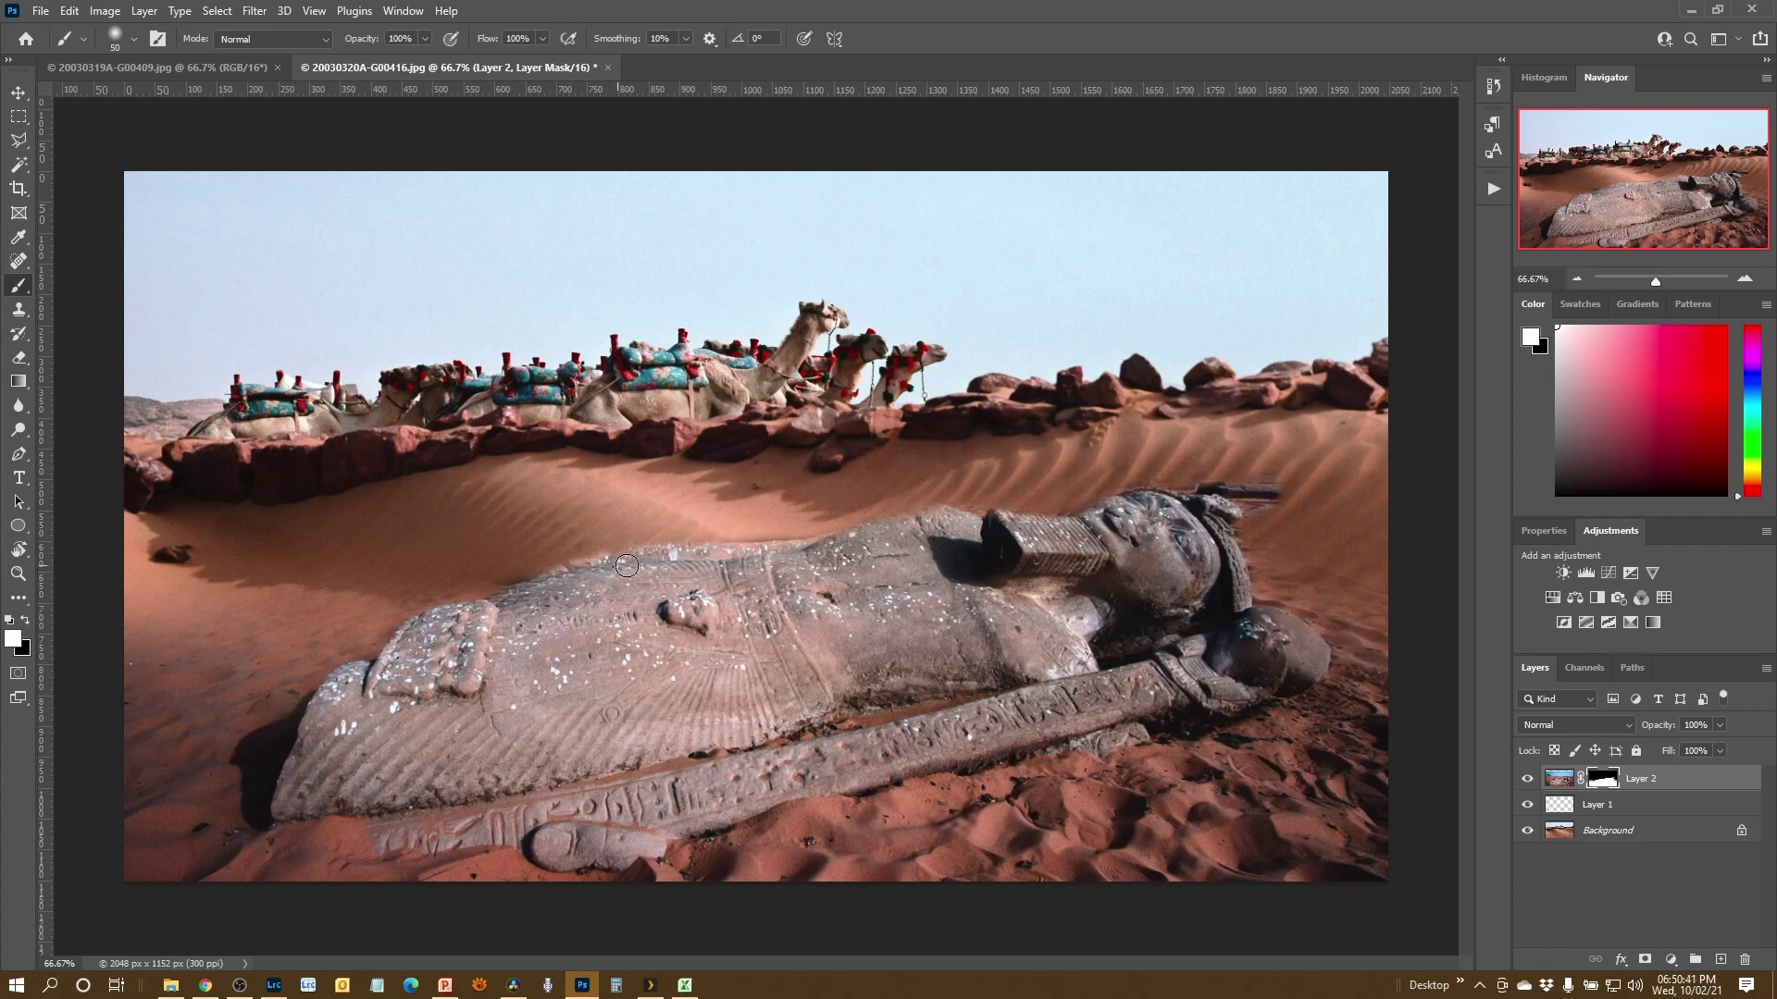
{"action": "mouse_move", "coordinate": [713, 561]}
{"action": "left_mouse_down"}
{"action": "mouse_move", "coordinate": [830, 555]}
{"action": "mouse_move", "coordinate": [913, 514]}
{"action": "mouse_move", "coordinate": [966, 534]}
{"action": "left_mouse_up"}
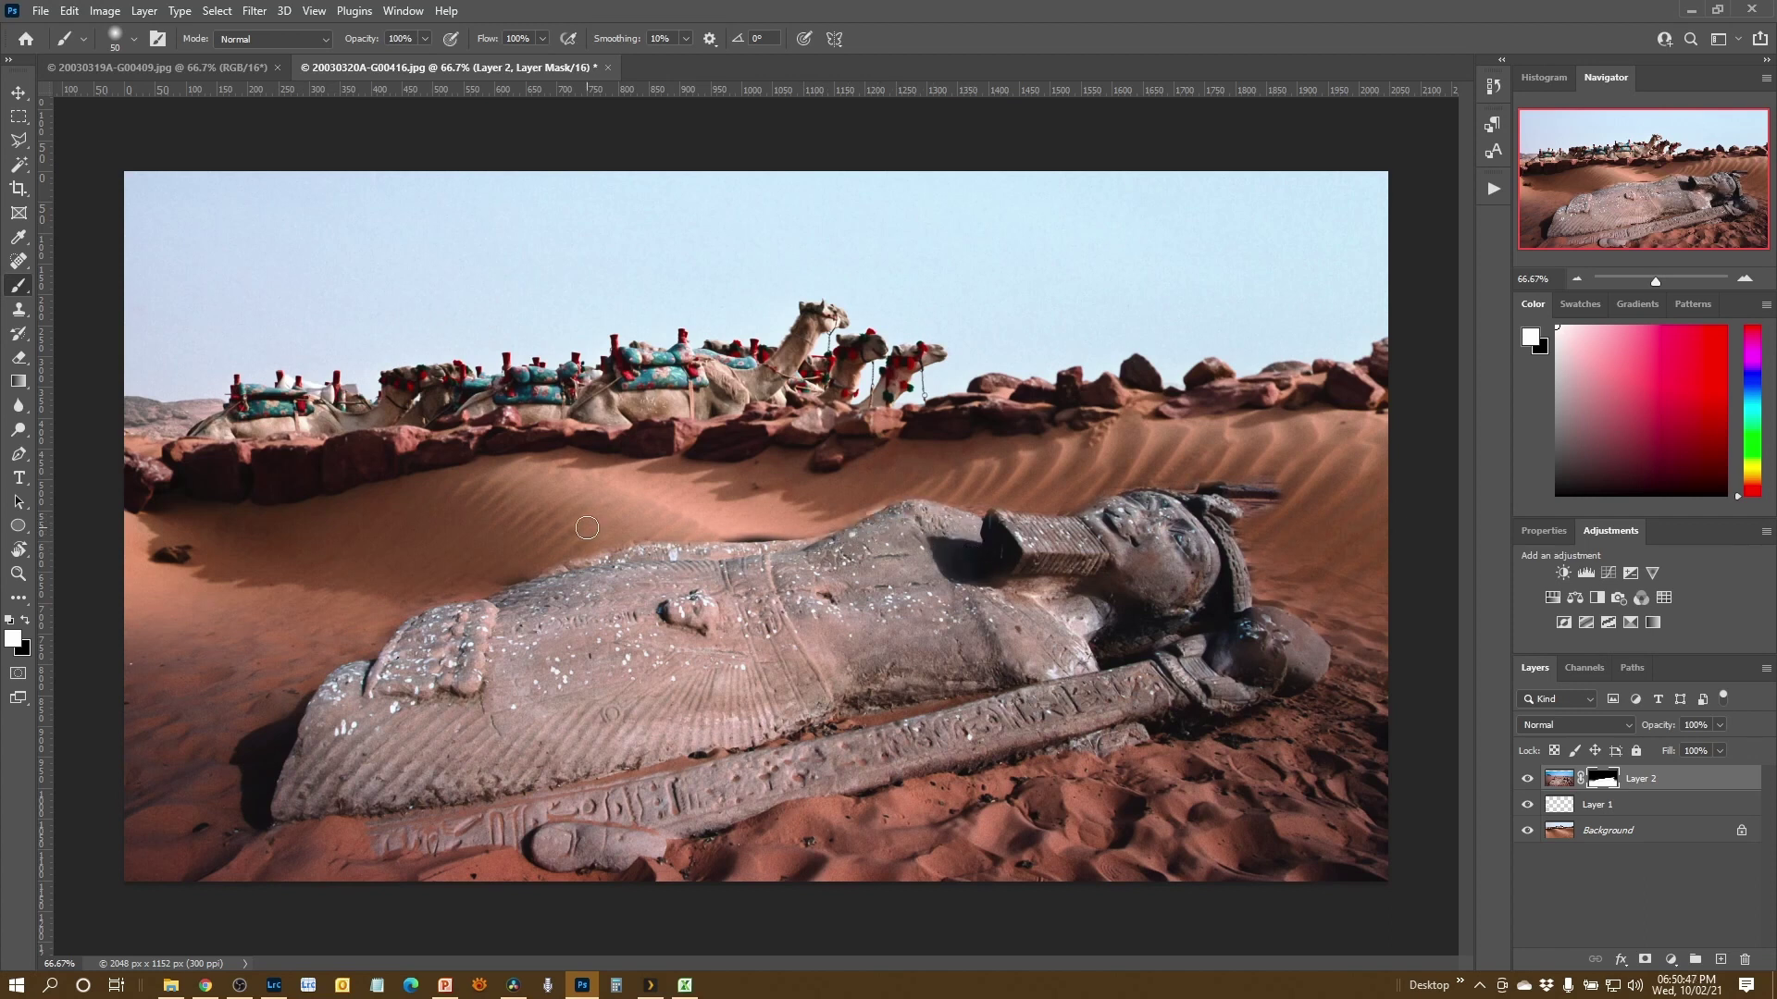
{"action": "key", "text": "x"}
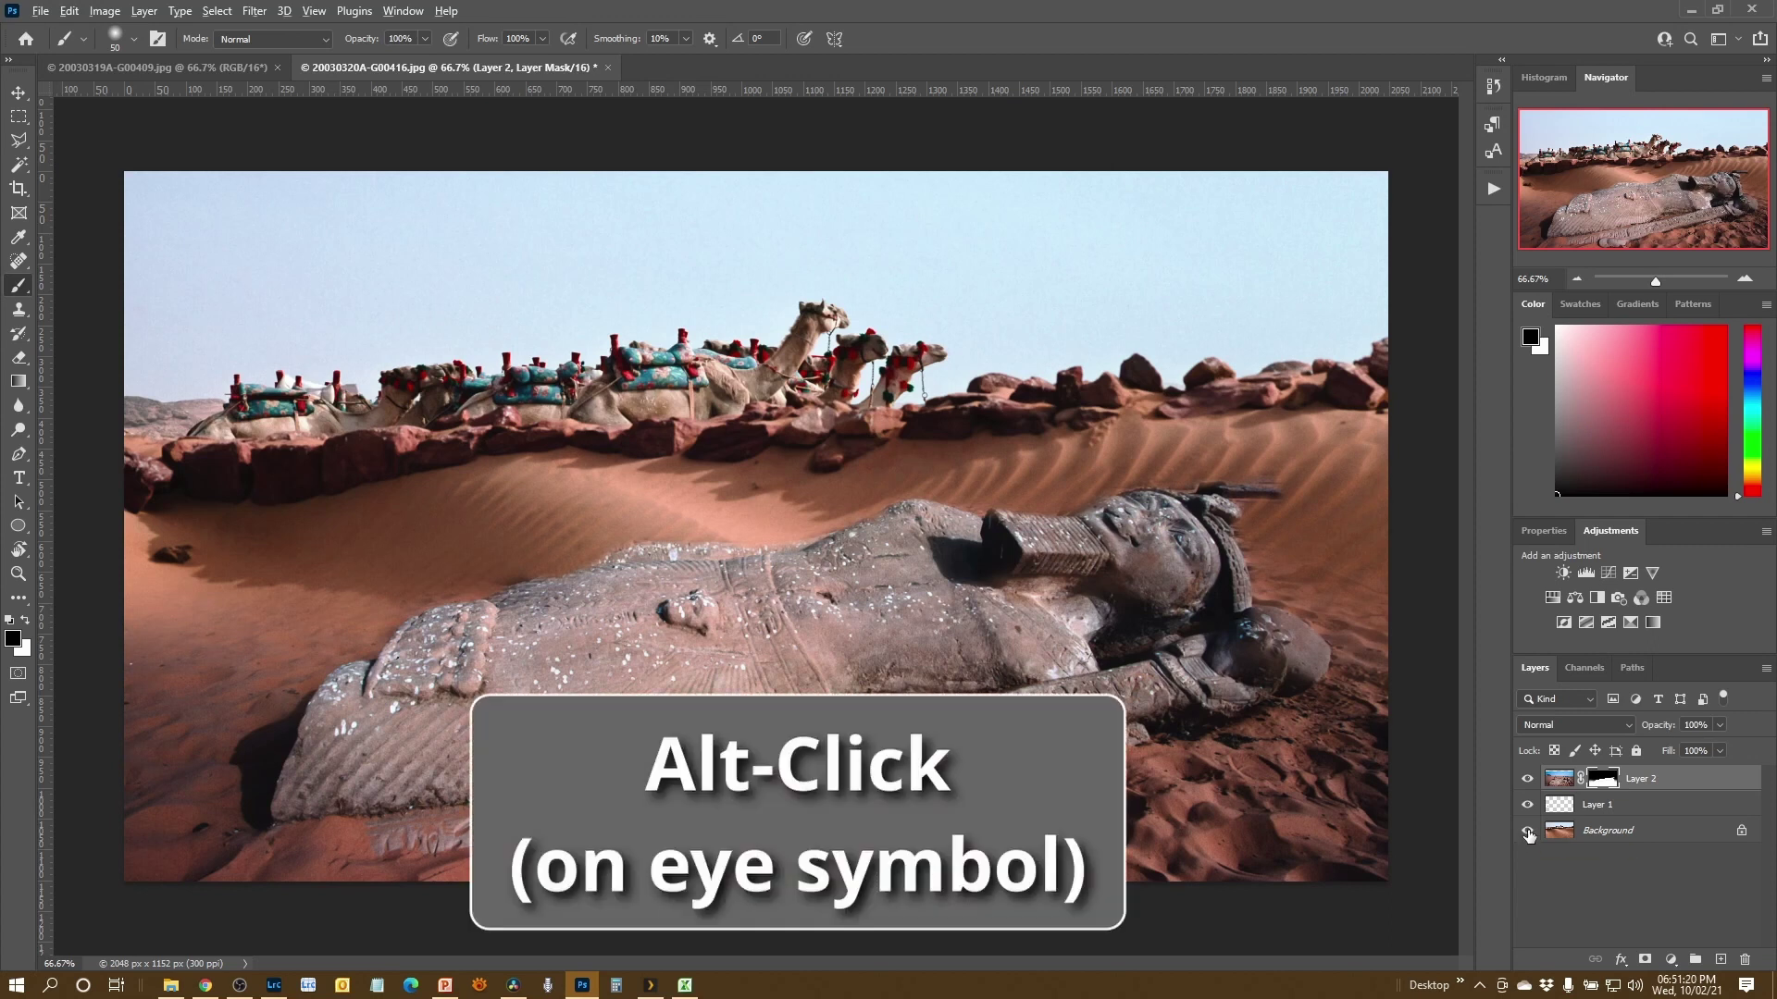
View the Background layer and Layer 1 each in isolation, showing all layers again after each.
{"action": "left_click", "coordinate": [1527, 831], "text": "alt"}
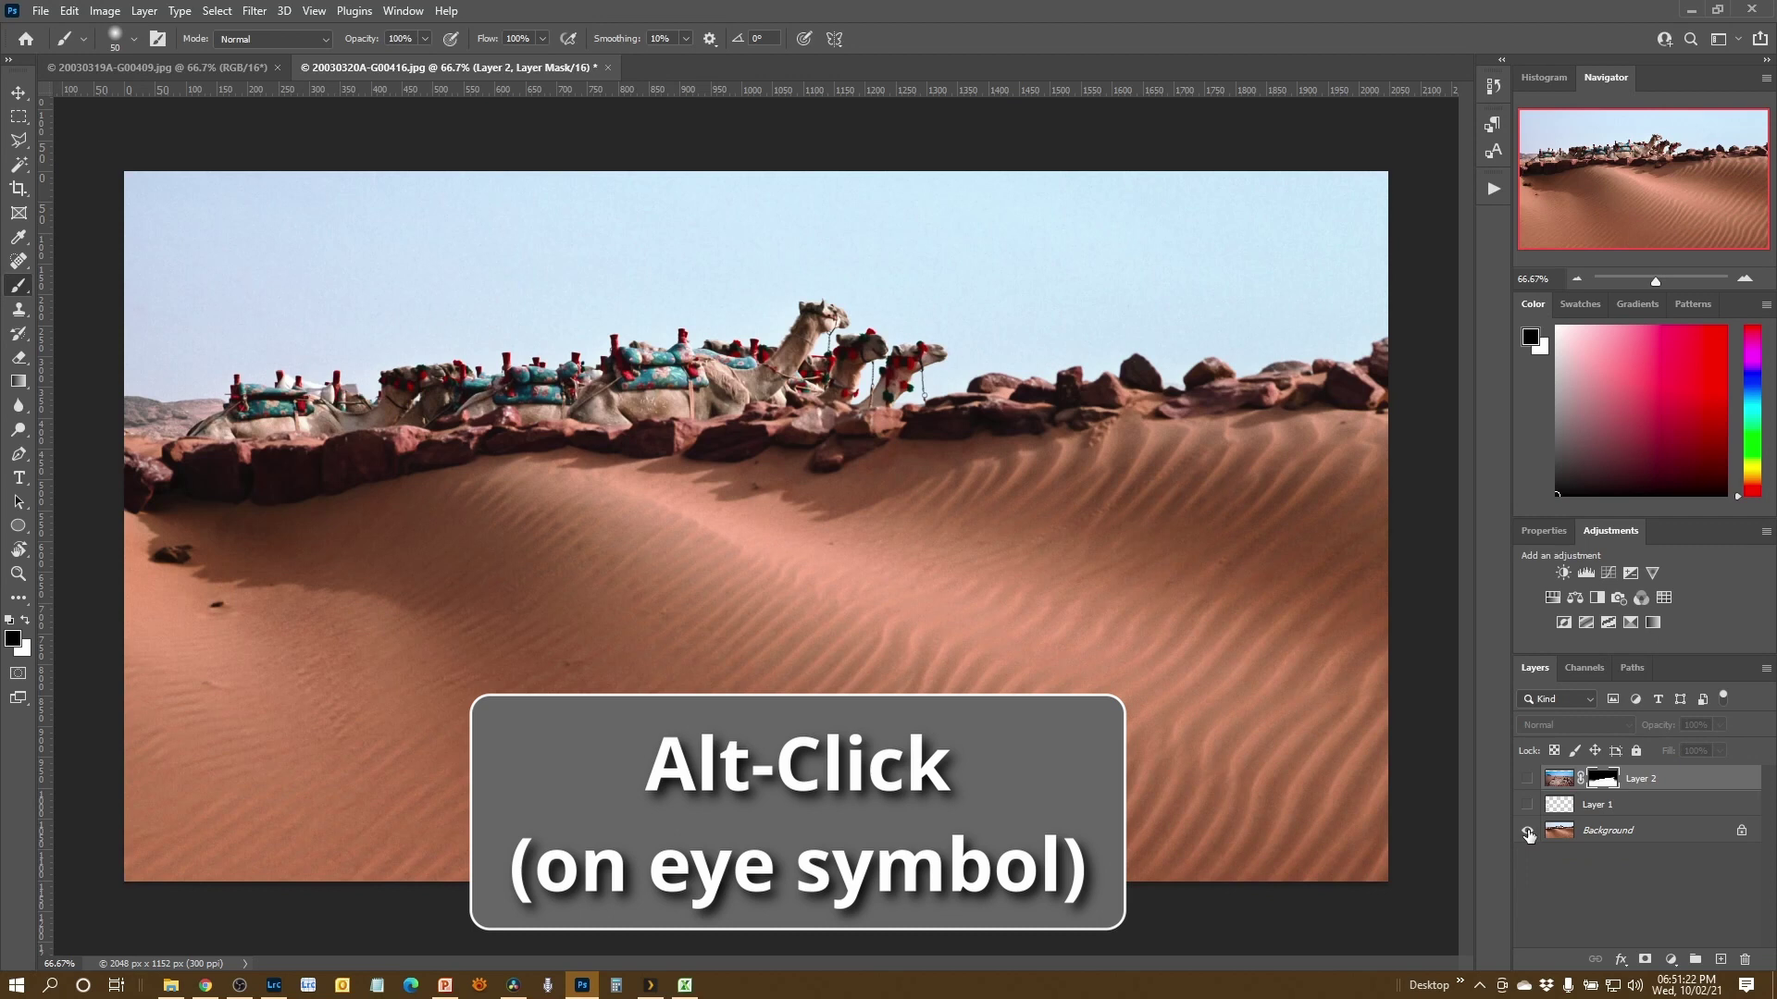
{"action": "left_click", "coordinate": [1528, 831], "text": "alt"}
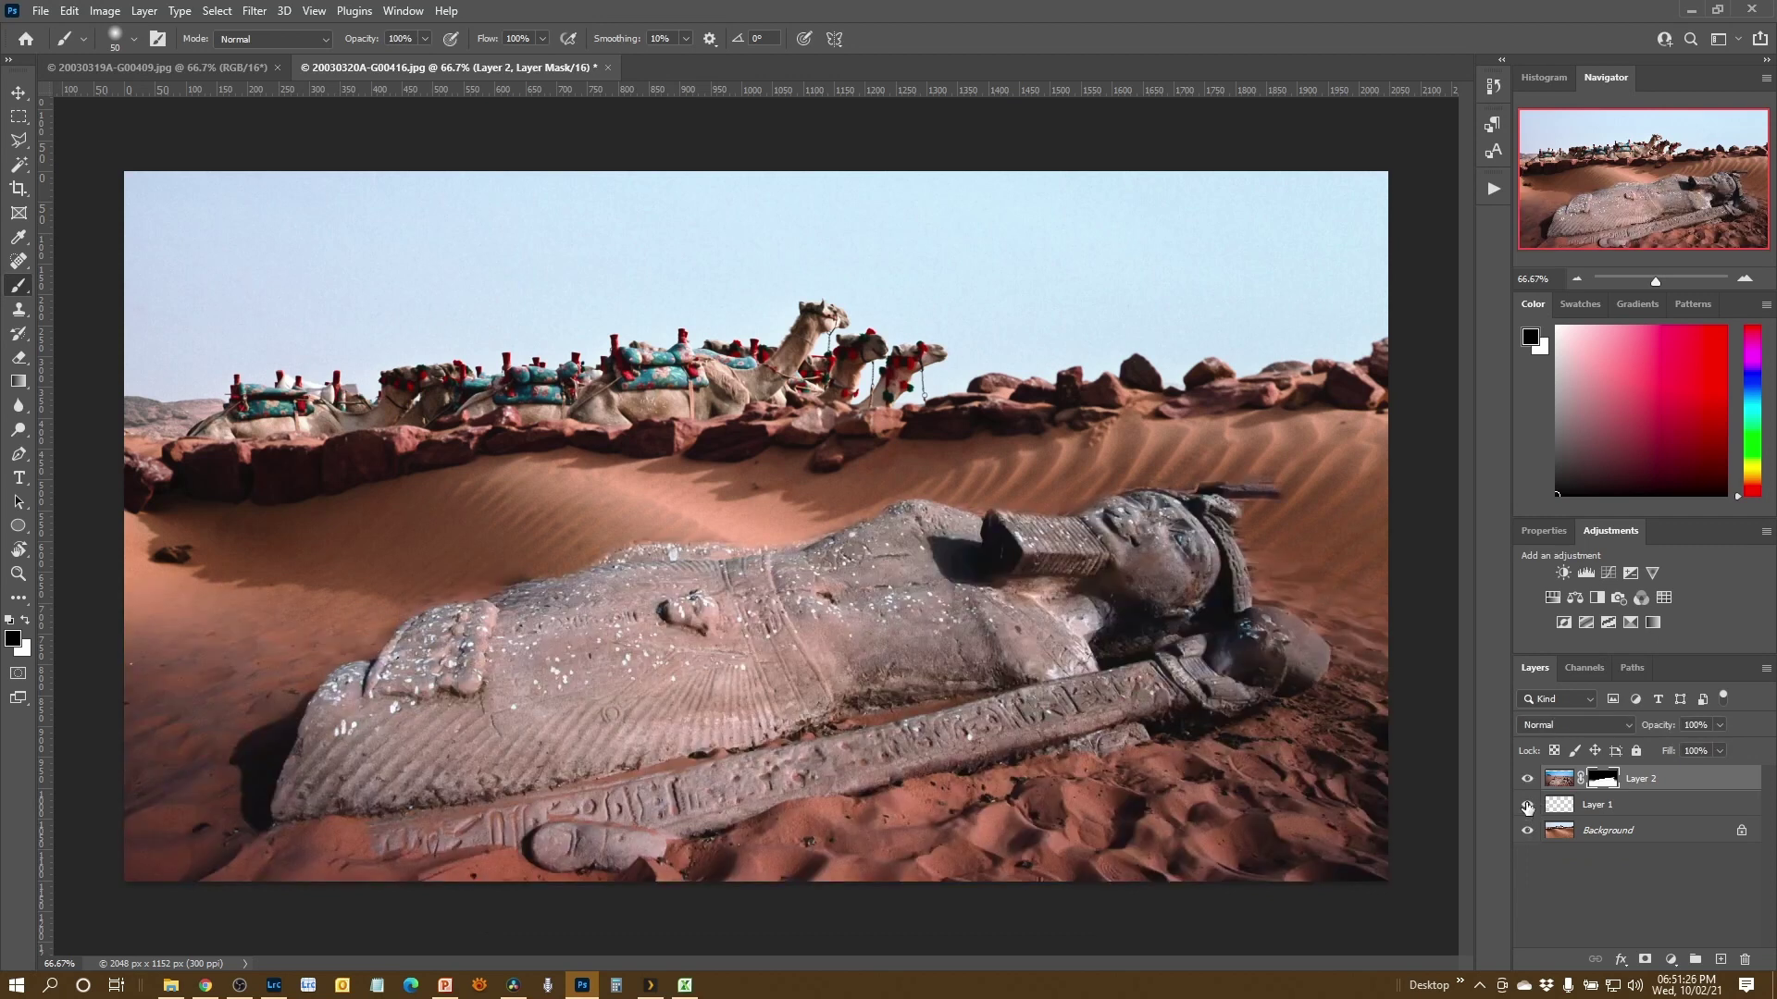
{"action": "left_click", "coordinate": [1528, 808], "text": "alt"}
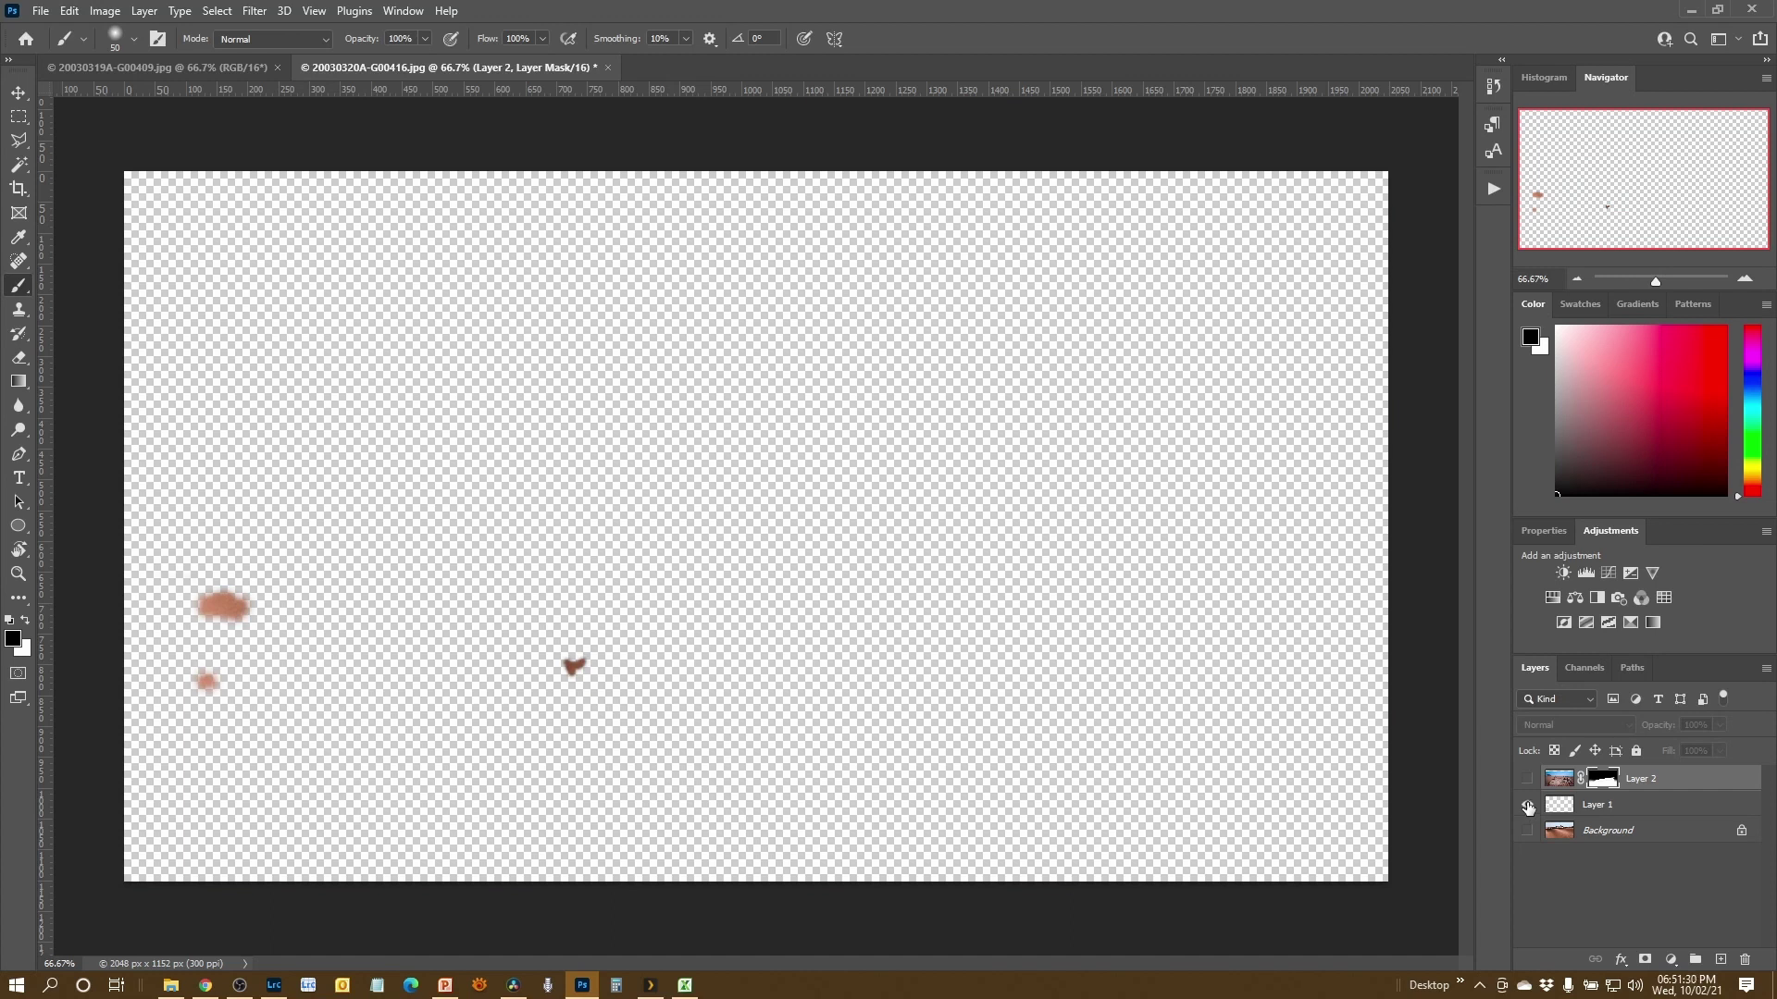
{"action": "left_click", "coordinate": [1528, 807], "text": "alt"}
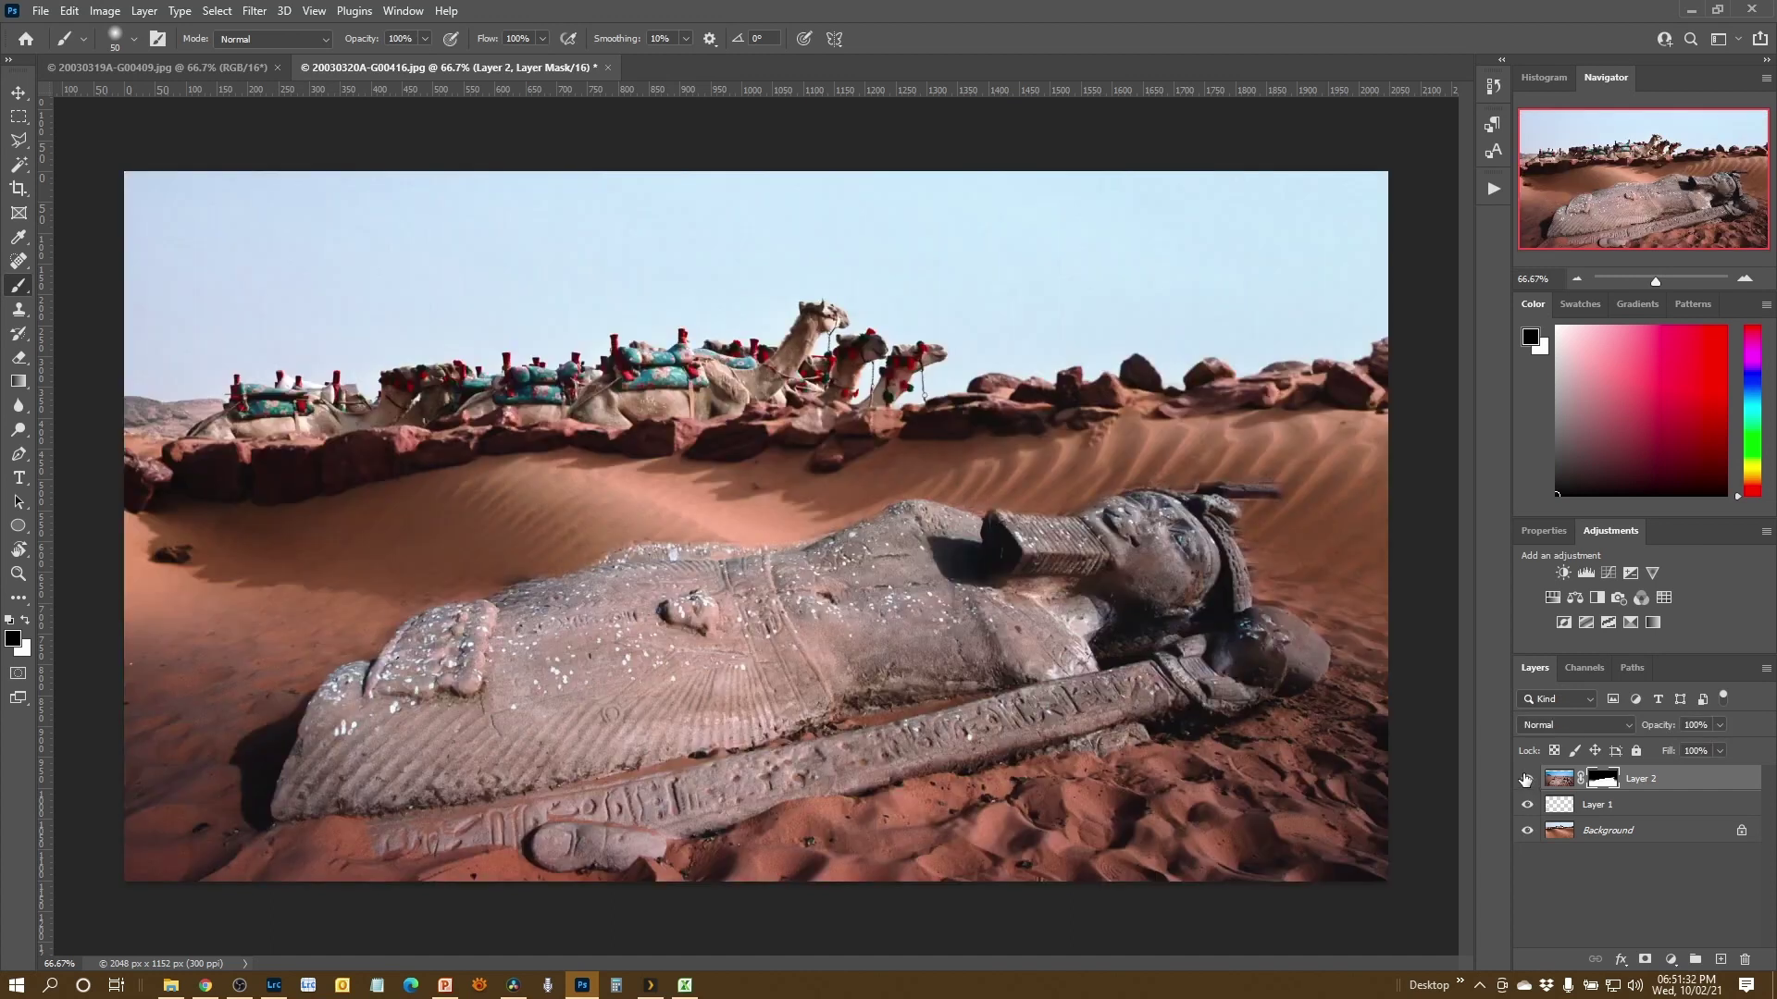
Isolate Layer 2 to fill the semi-transparent patches around the statue's face and staff on its mask with a white brush at size 90.
{"action": "left_click", "coordinate": [1526, 780], "text": "alt"}
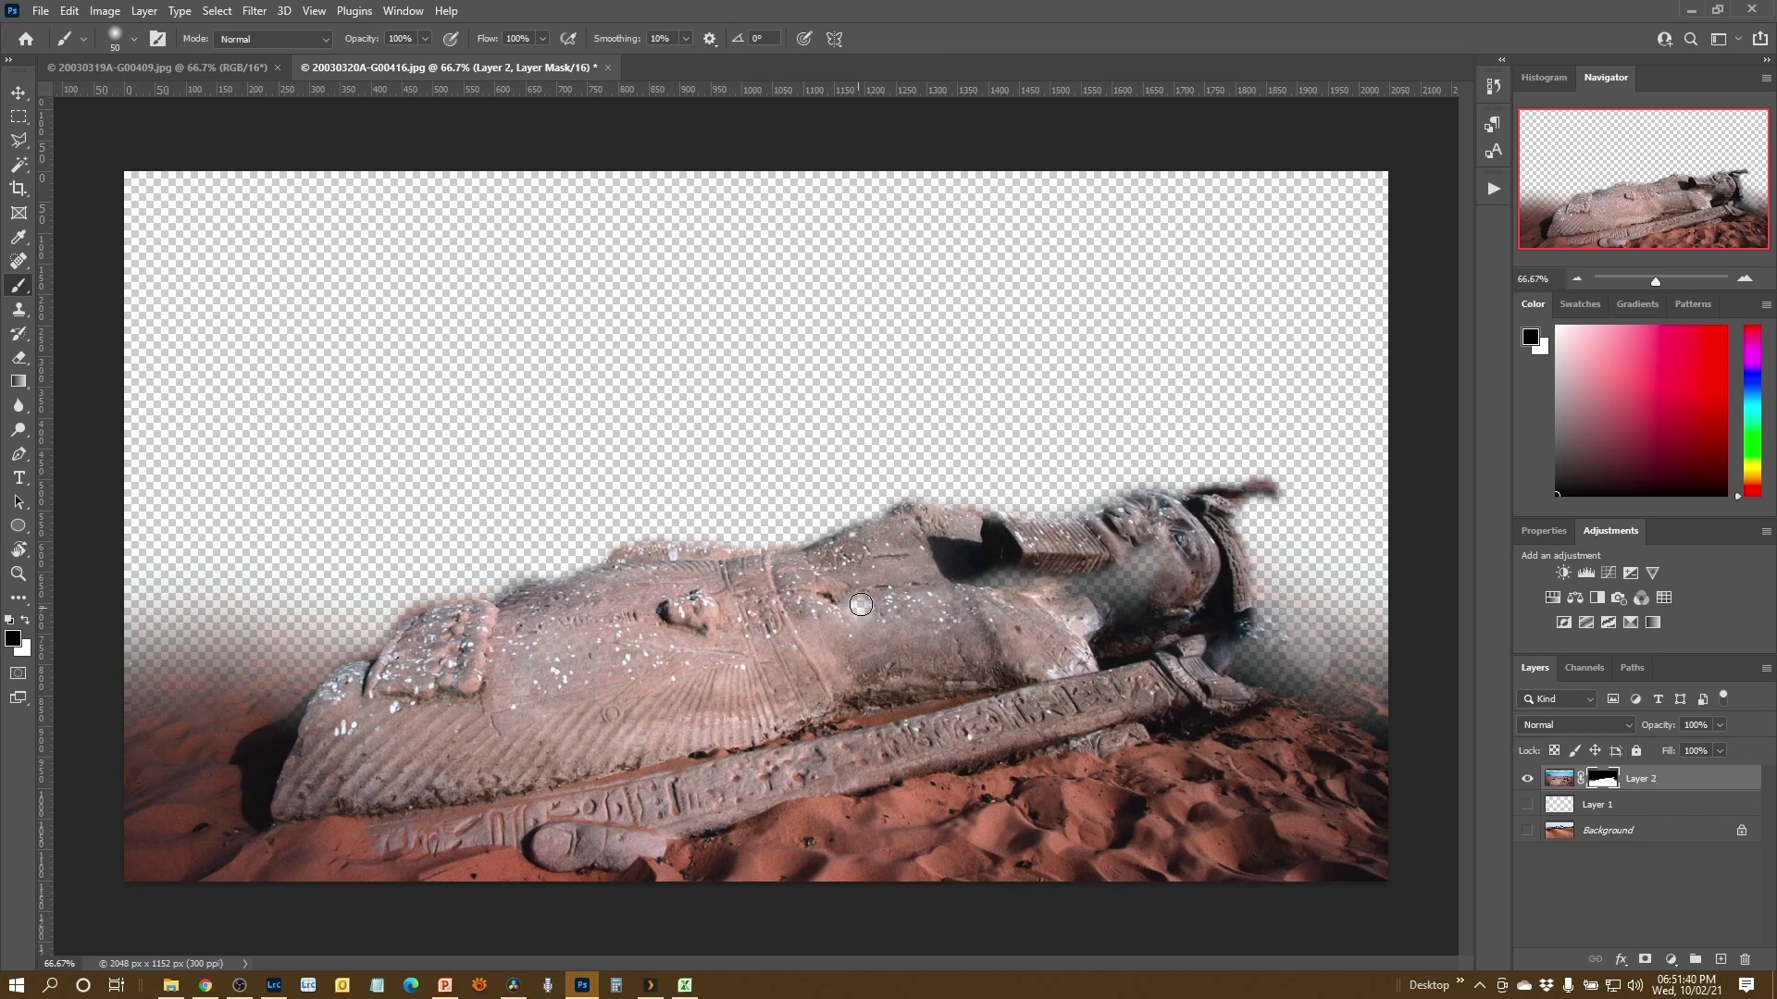
{"action": "key", "text": "x"}
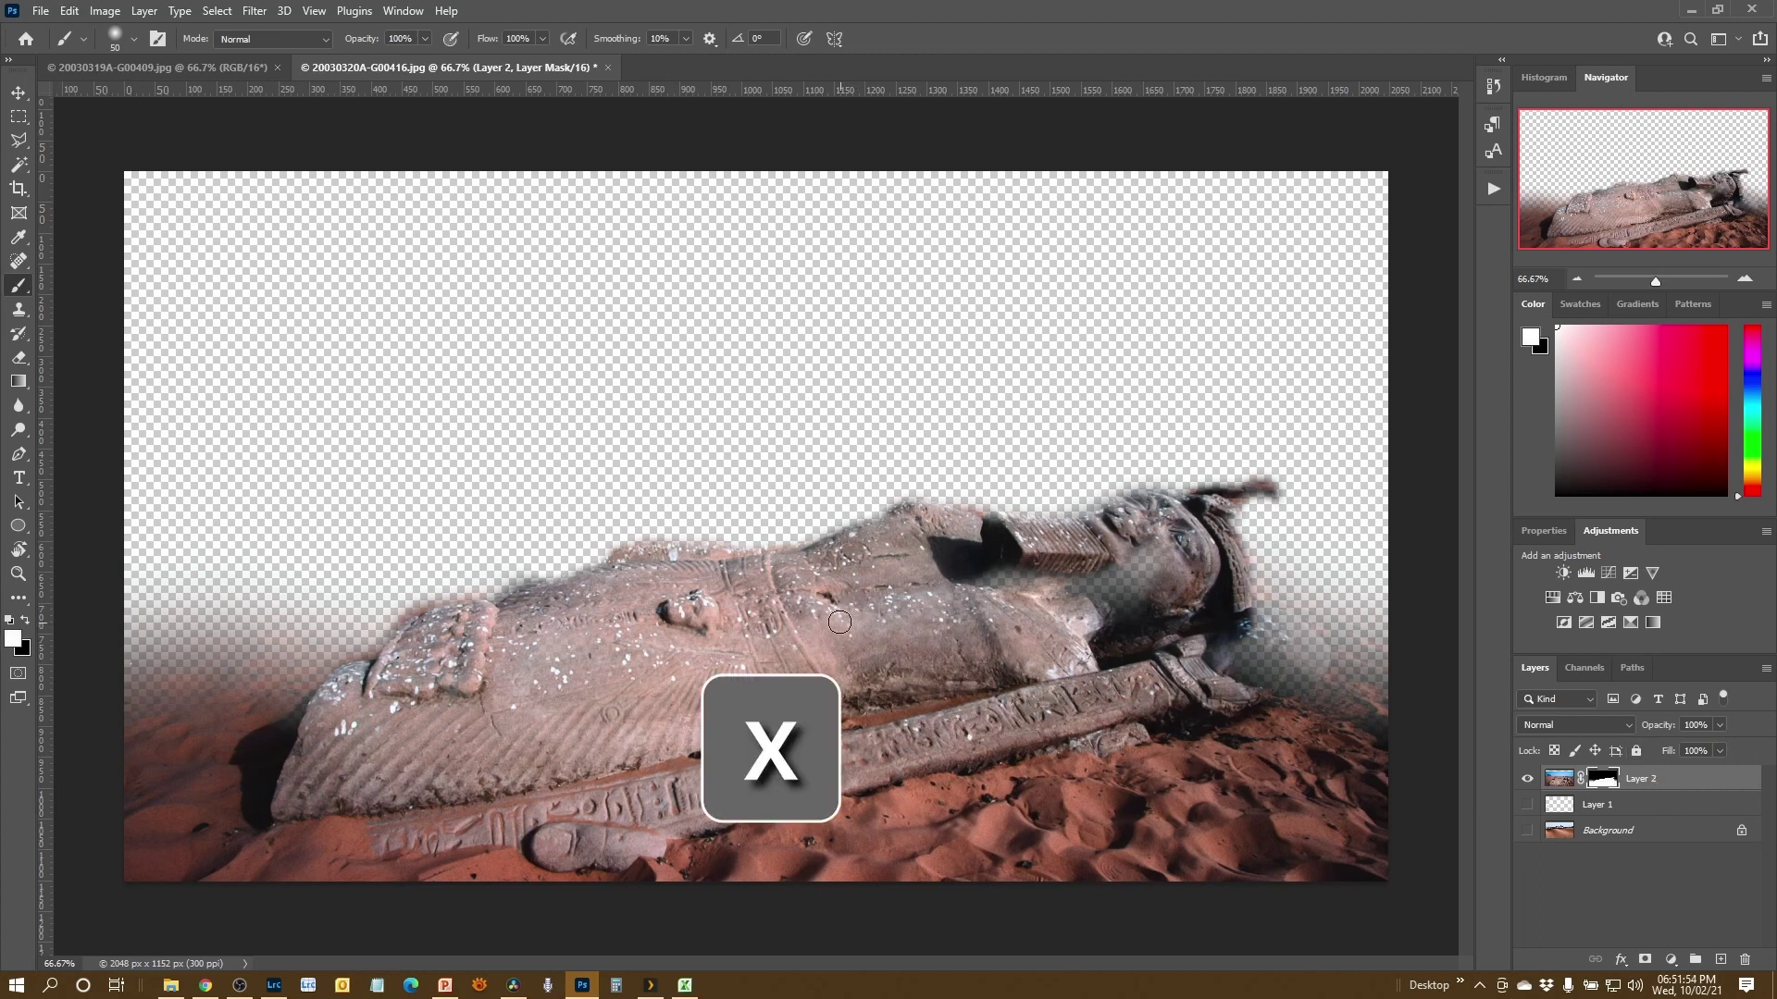
{"action": "key", "text": "bracketright"}
{"action": "key", "text": "bracketright"}
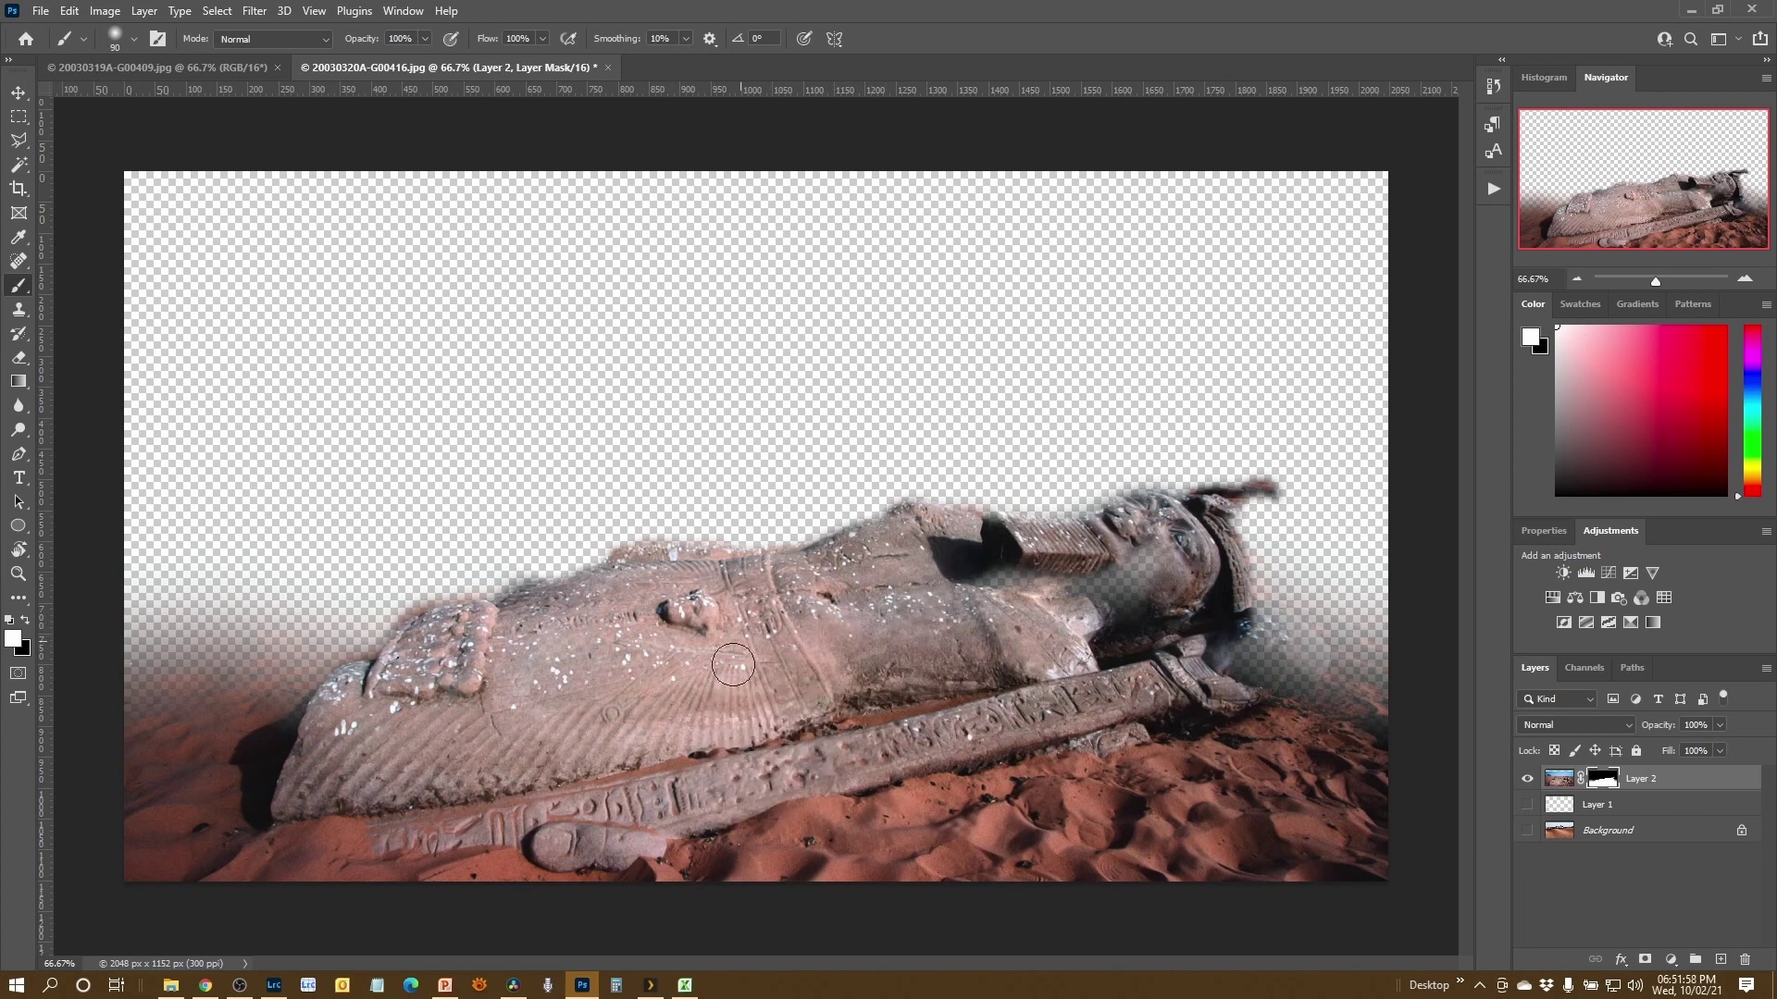
{"action": "mouse_move", "coordinate": [944, 612]}
{"action": "left_mouse_down"}
{"action": "mouse_move", "coordinate": [1068, 596]}
{"action": "mouse_move", "coordinate": [1144, 549]}
{"action": "mouse_move", "coordinate": [1189, 594]}
{"action": "mouse_move", "coordinate": [1078, 620]}
{"action": "mouse_move", "coordinate": [1064, 595]}
{"action": "mouse_move", "coordinate": [1087, 673]}
{"action": "left_mouse_up"}
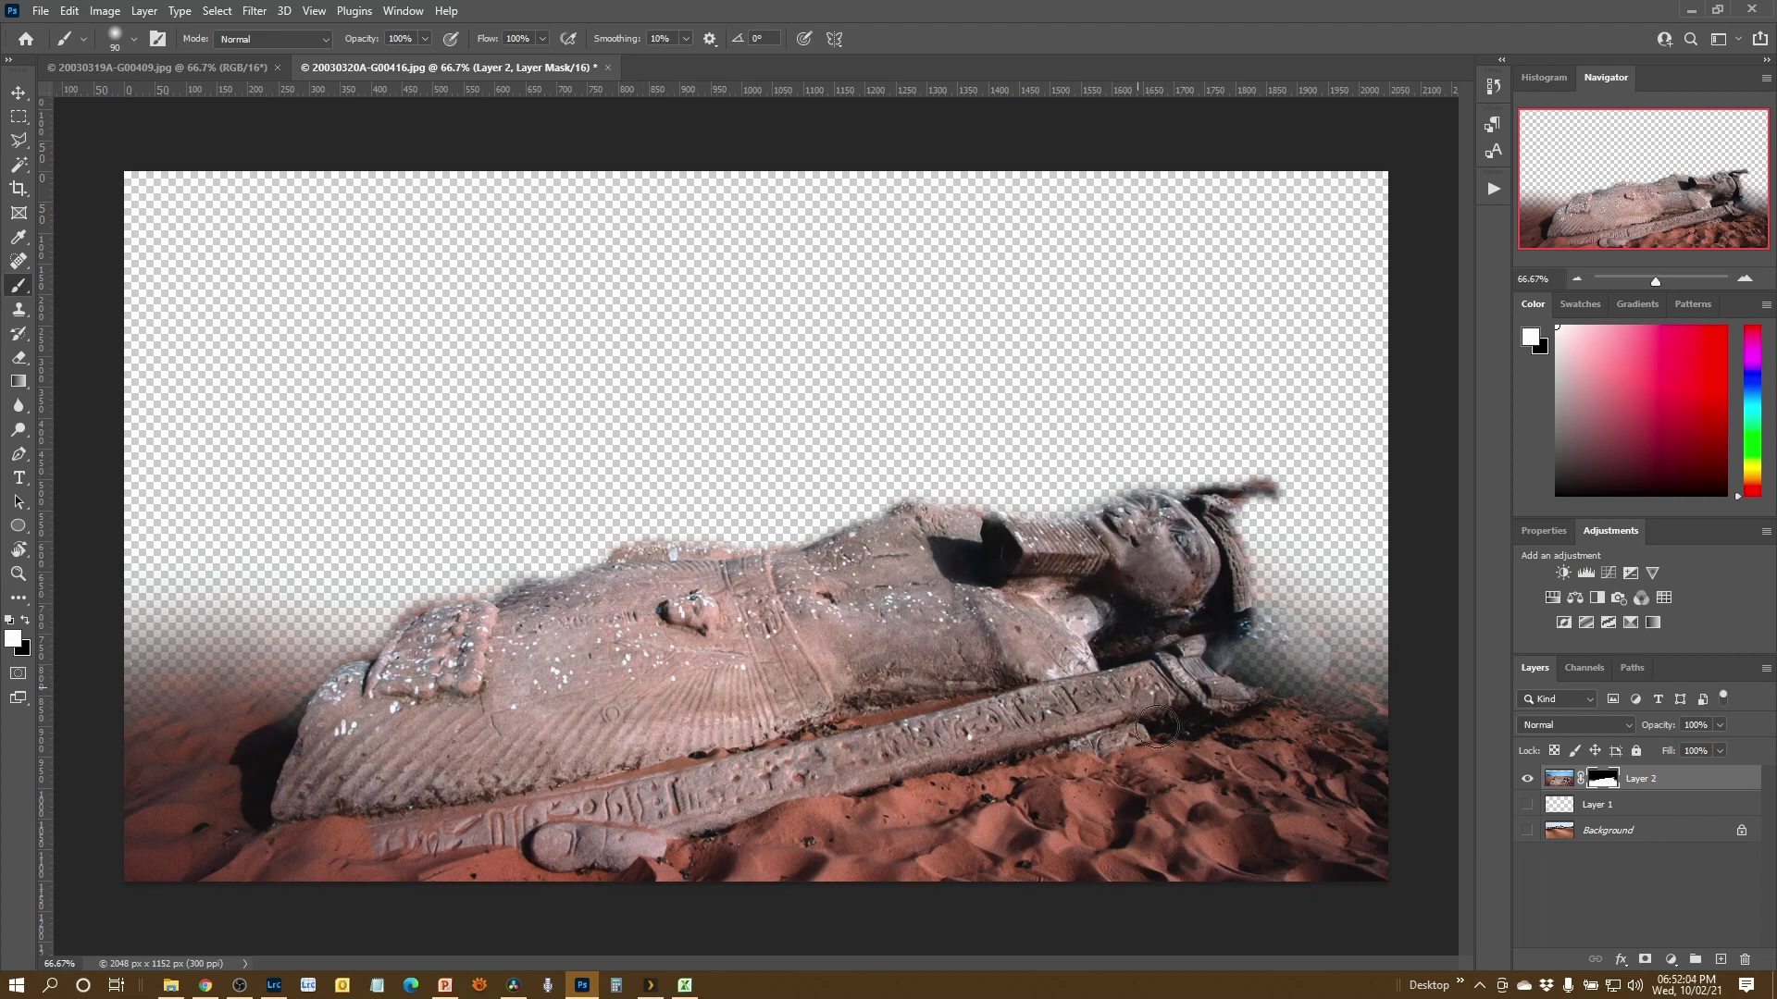
{"action": "mouse_move", "coordinate": [1191, 681]}
{"action": "left_mouse_down"}
{"action": "mouse_move", "coordinate": [1208, 671]}
{"action": "mouse_move", "coordinate": [1250, 699]}
{"action": "mouse_move", "coordinate": [1230, 718]}
{"action": "left_mouse_up"}
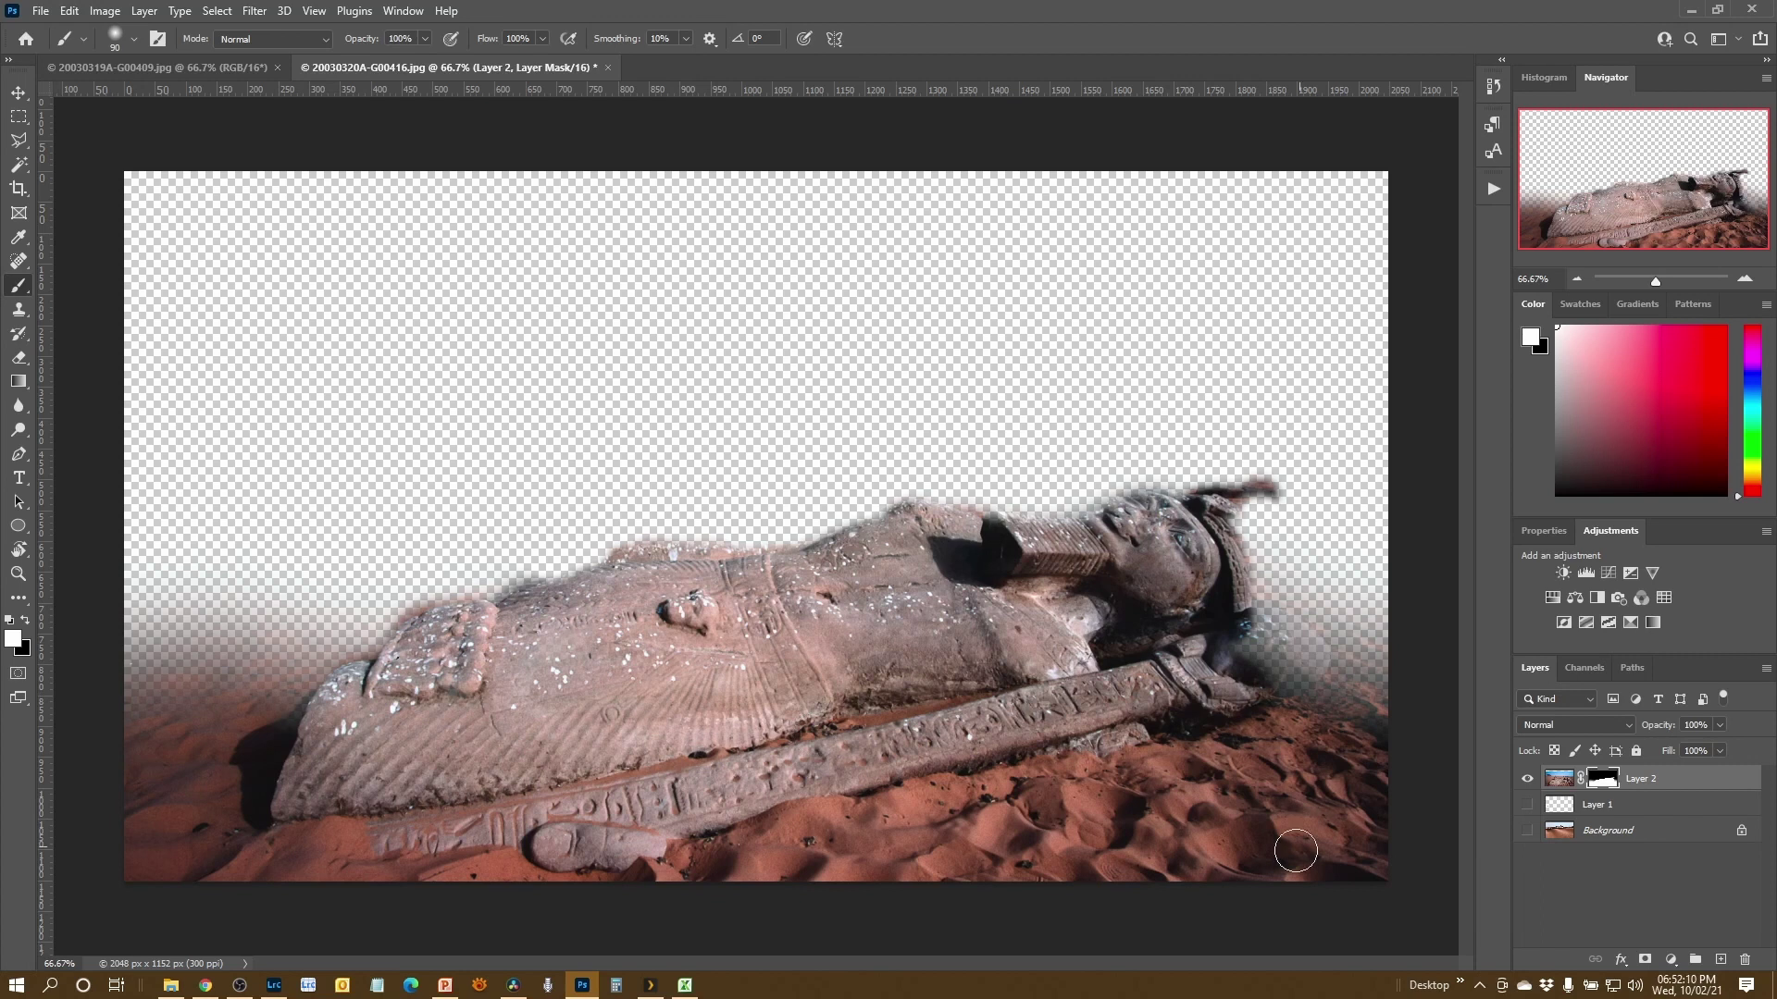
{"action": "left_click", "coordinate": [1527, 780], "text": "alt"}
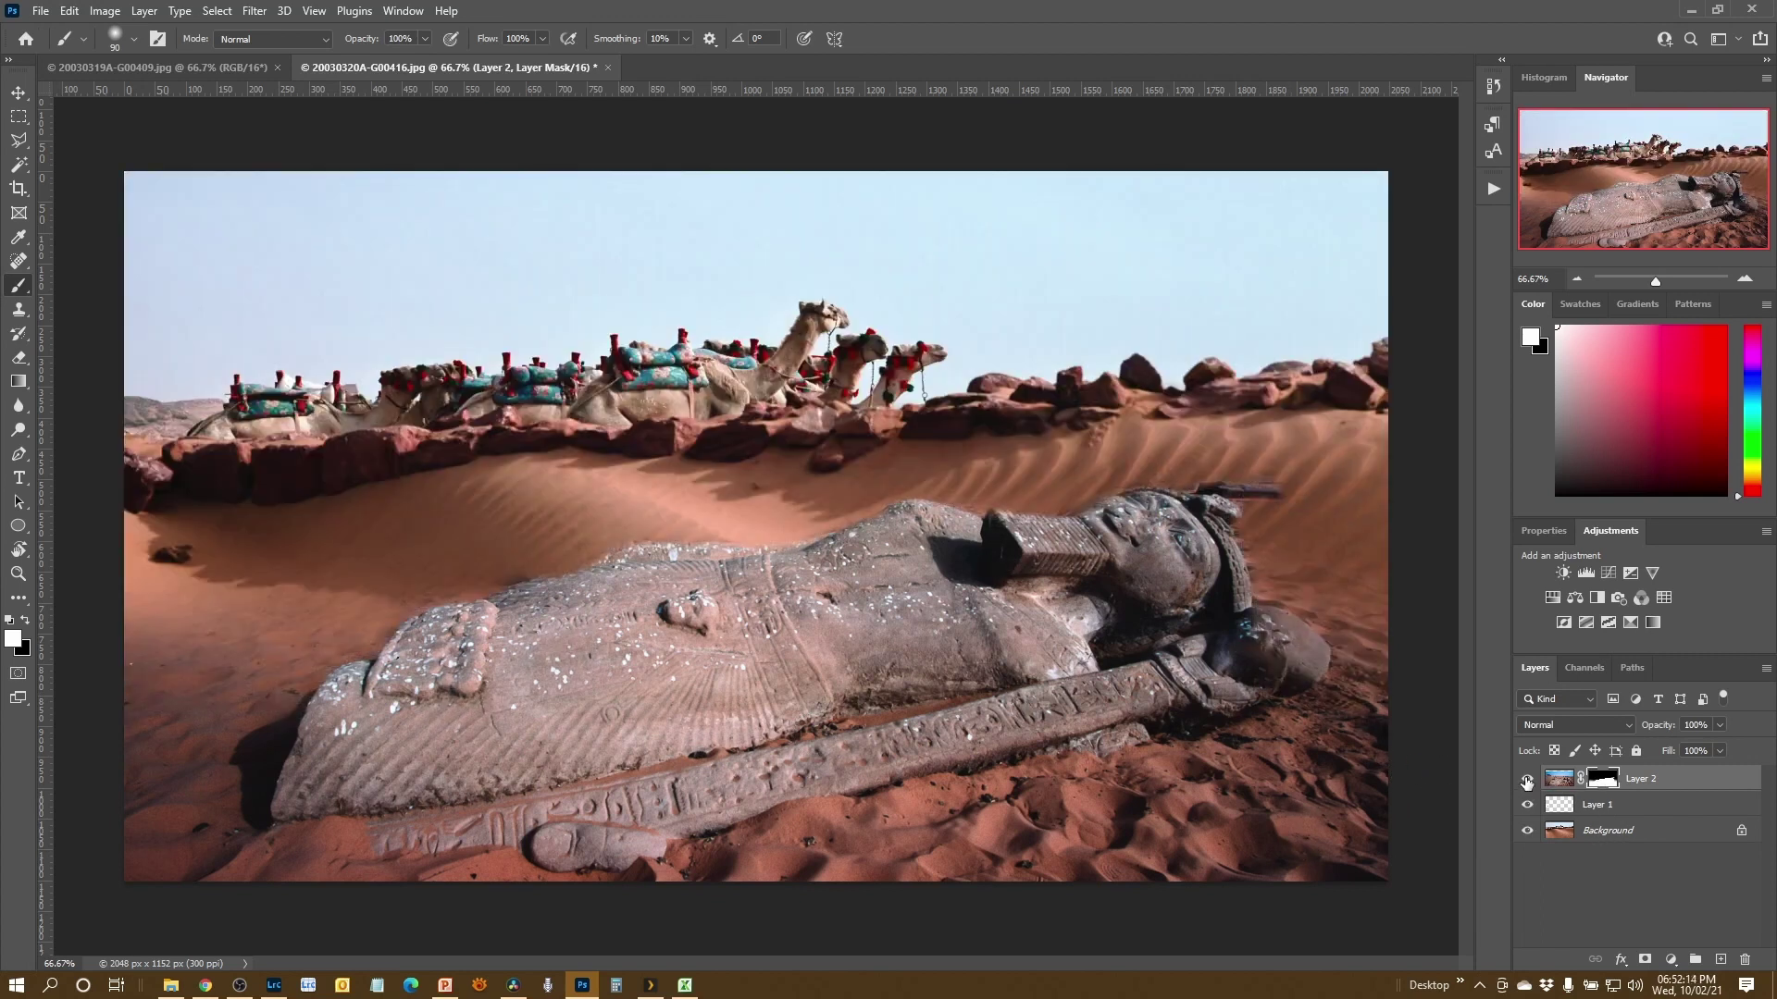